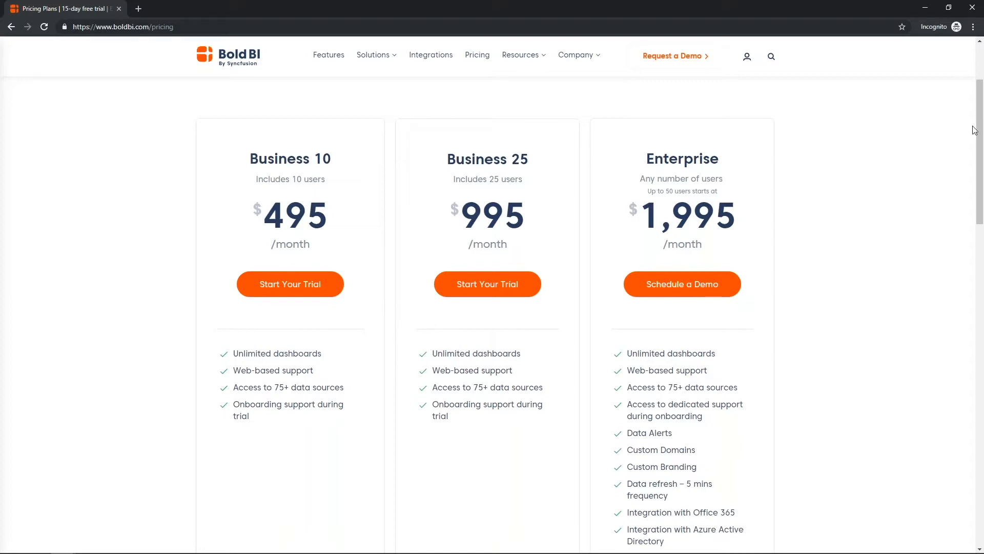
Step: Start a Bold BI free trial from the pricing plans to reach the 10-dashboard list
{"action": "left_click_drag", "start_coordinate": [979, 132], "coordinate": [979, 163]}
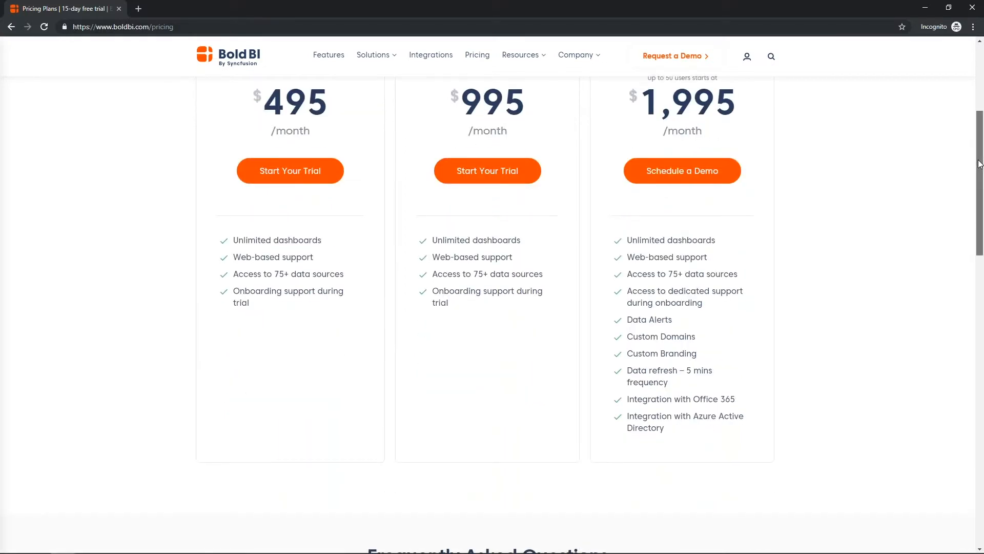
{"action": "scroll", "coordinate": [613, 178], "scroll_direction": "up", "scroll_amount": 3}
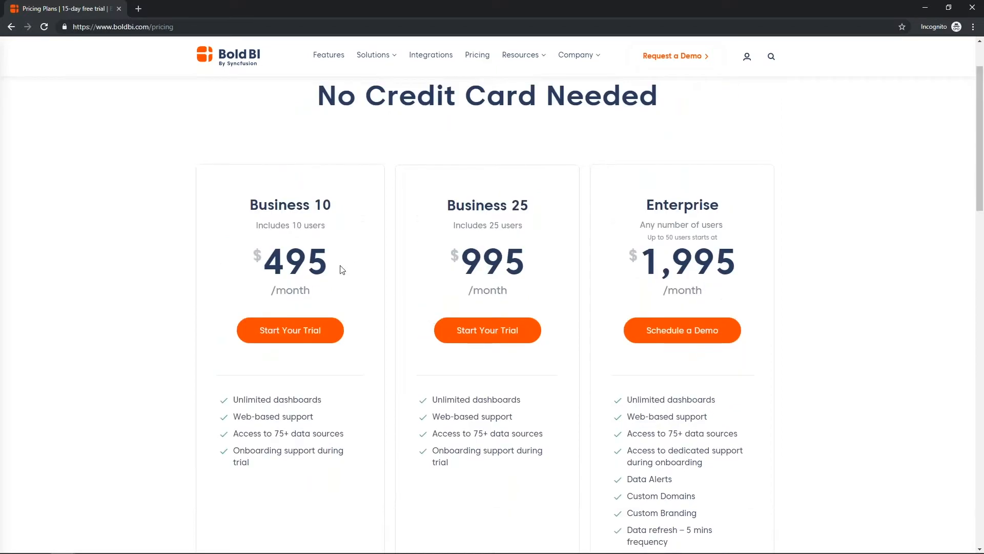
{"action": "left_click", "coordinate": [311, 323]}
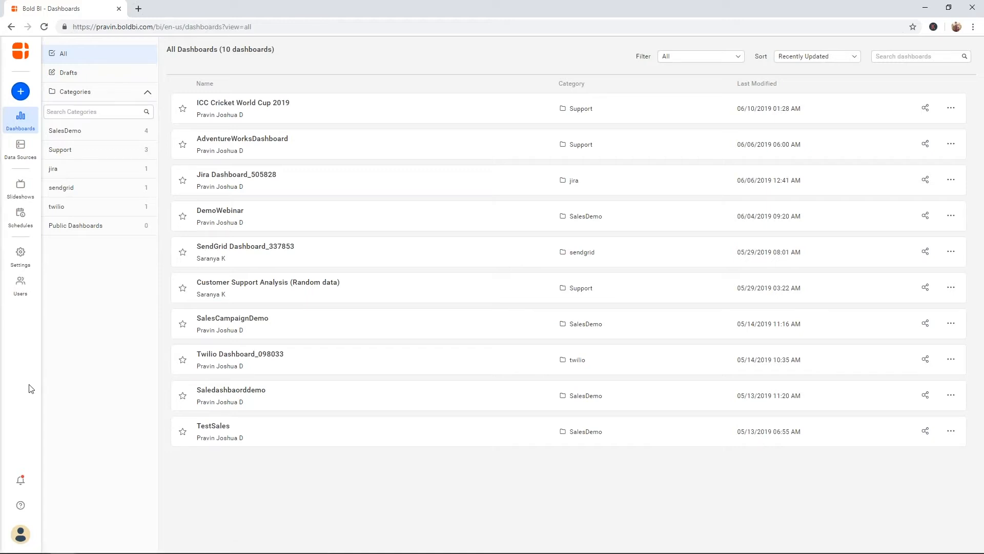
Step: Check the account options menu, then return to the Getting Started pricing slide
{"action": "left_click", "coordinate": [22, 533]}
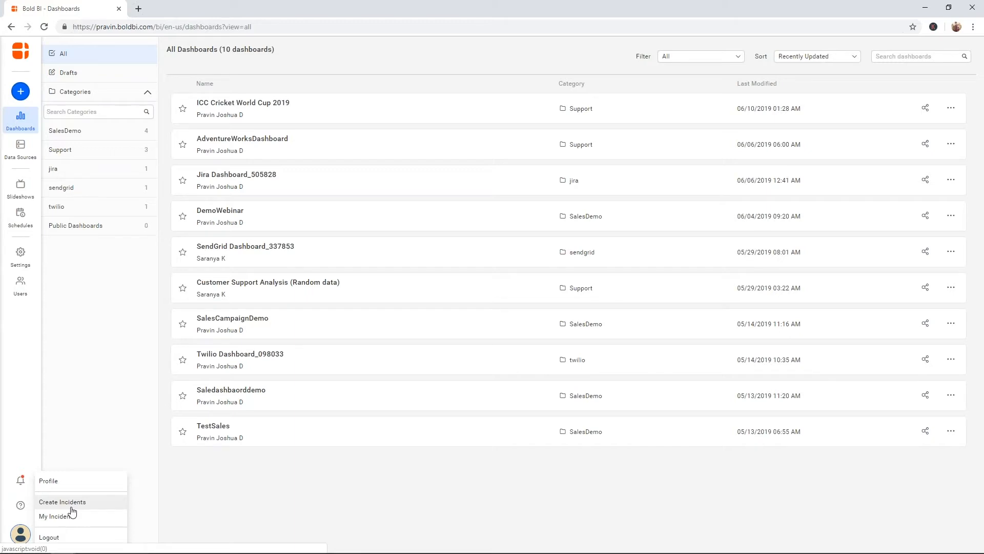
{"action": "left_click", "coordinate": [201, 511]}
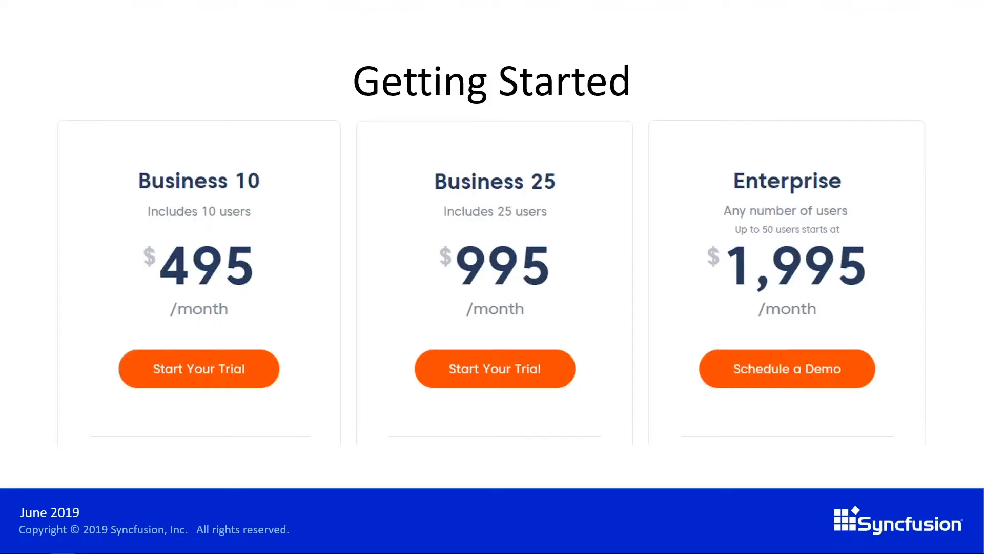
Step: Present the Data sources slide, then go back to Bold BI's All Dashboards list
{"action": "key", "text": "Right"}
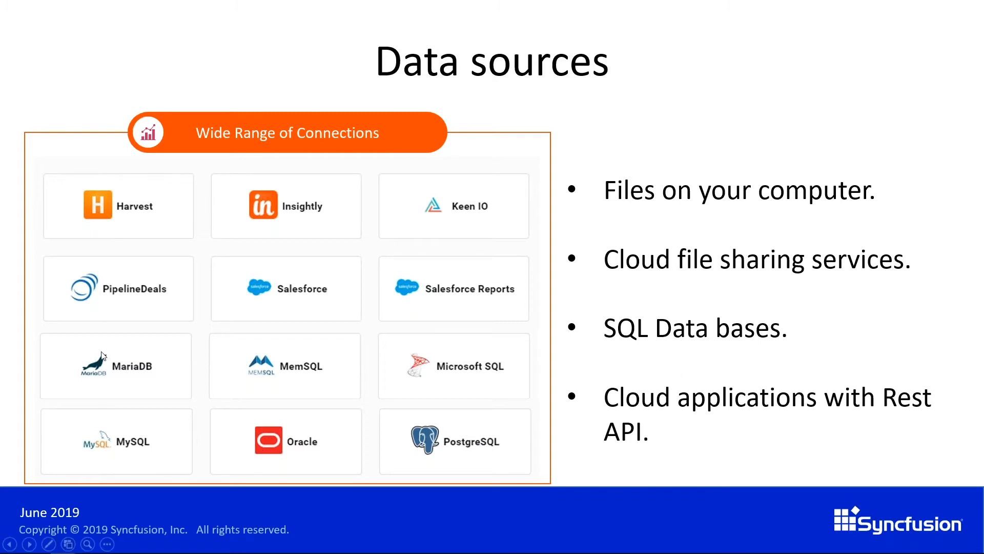
{"action": "key", "text": "alt+Tab"}
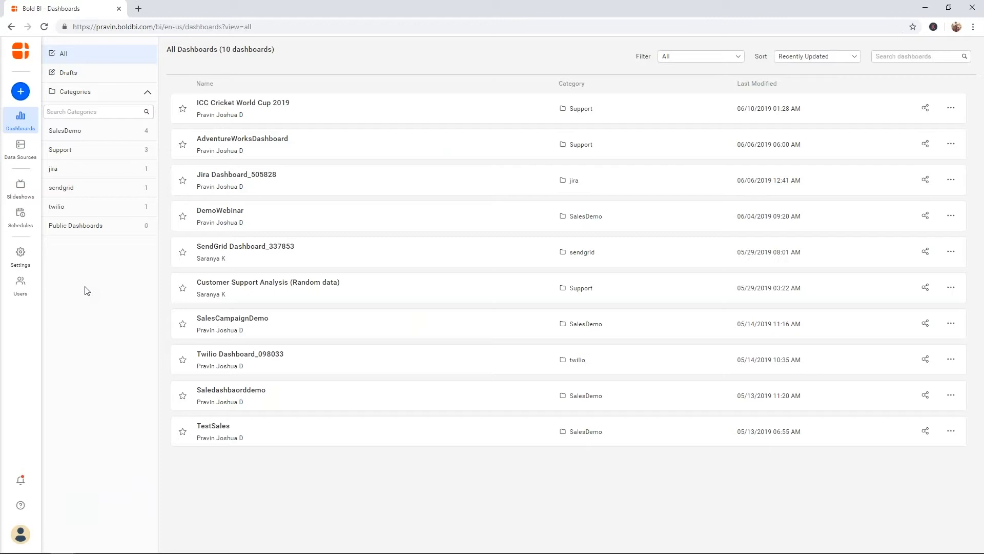
Step: Skip the Create panel and show the Data Sources page listing 38 connections
{"action": "left_click", "coordinate": [20, 93]}
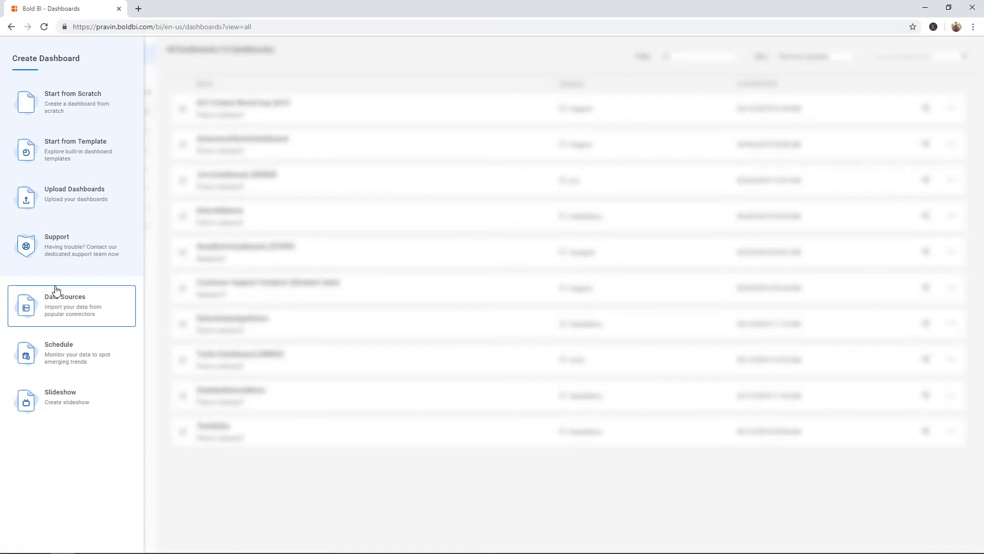
{"action": "left_click", "coordinate": [301, 75]}
{"action": "left_click", "coordinate": [21, 149]}
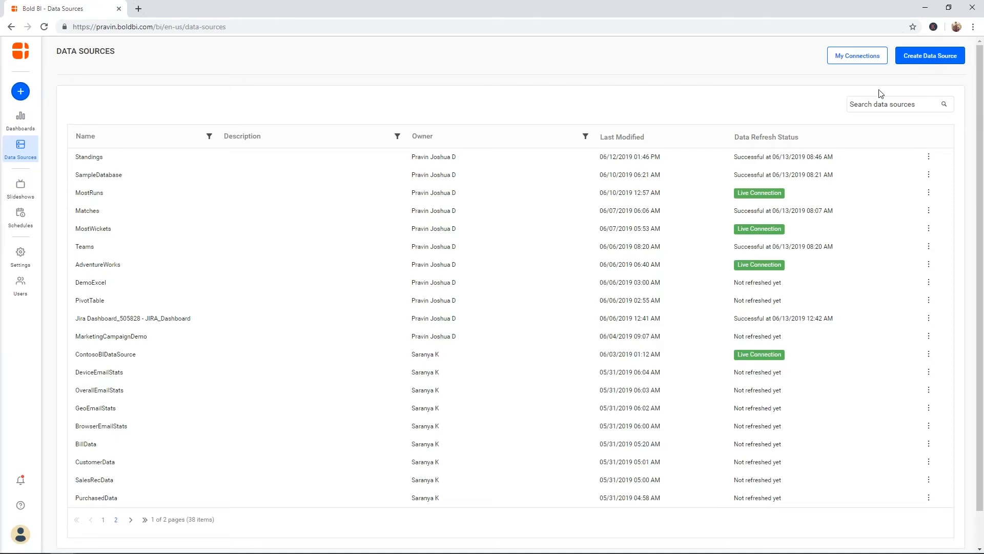
Step: Filter the new data source connector gallery to SQL, then advance to the data-flow slide
{"action": "left_click", "coordinate": [926, 62]}
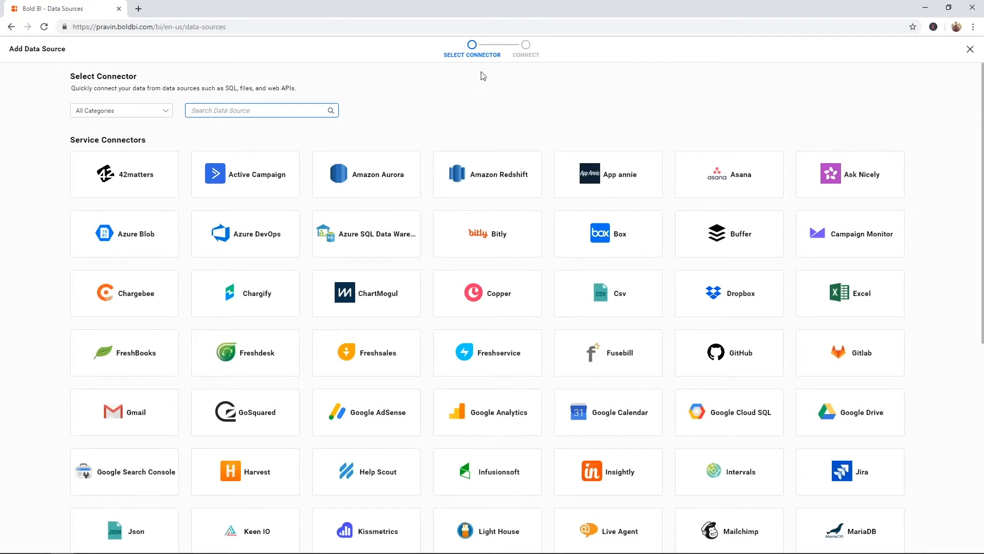
{"action": "left_click", "coordinate": [167, 108]}
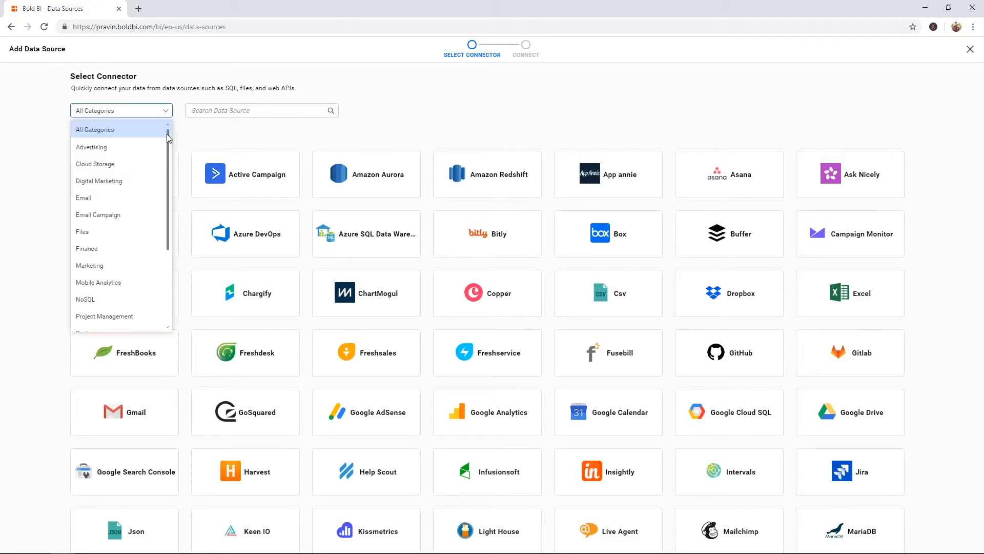
{"action": "left_click_drag", "start_coordinate": [168, 145], "coordinate": [164, 202]}
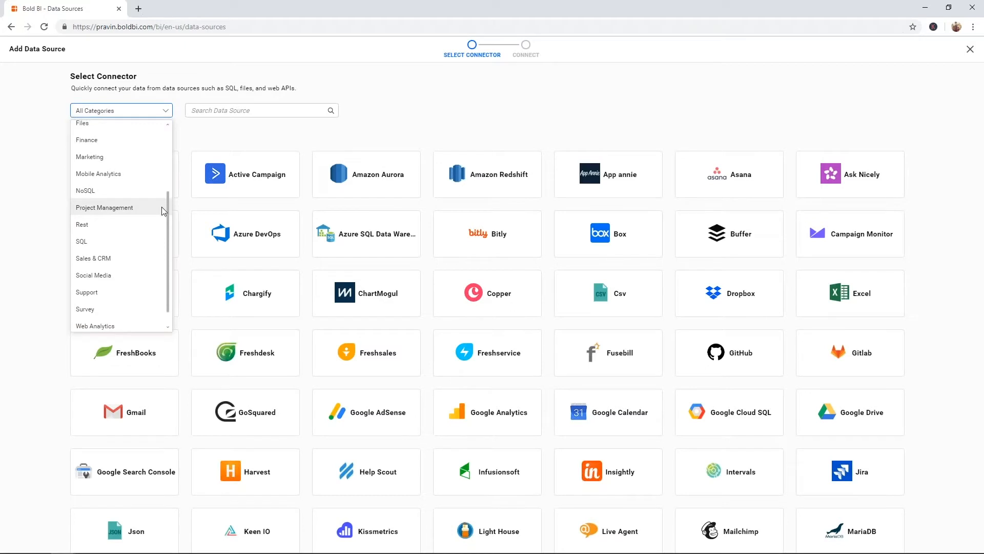
{"action": "left_click", "coordinate": [143, 239]}
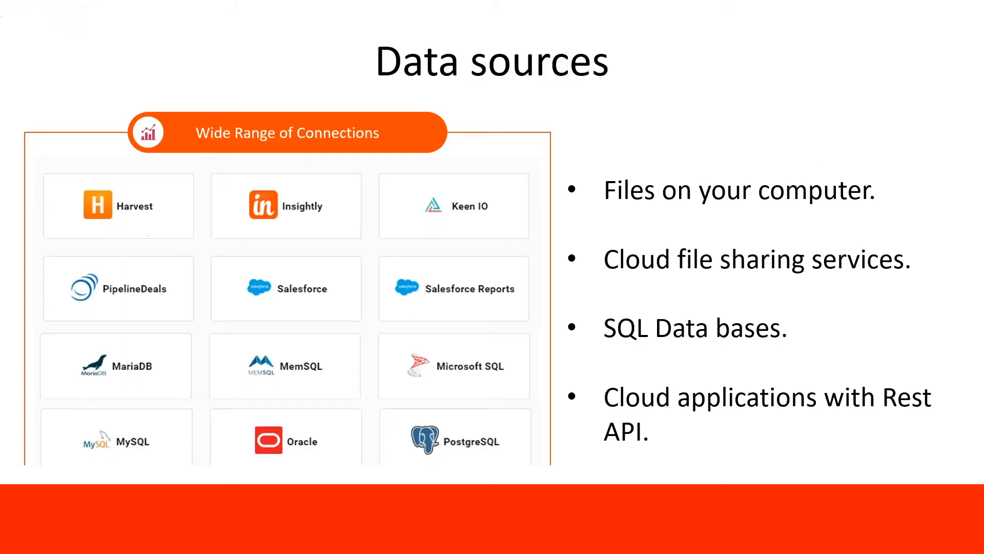
{"action": "key", "text": "Right"}
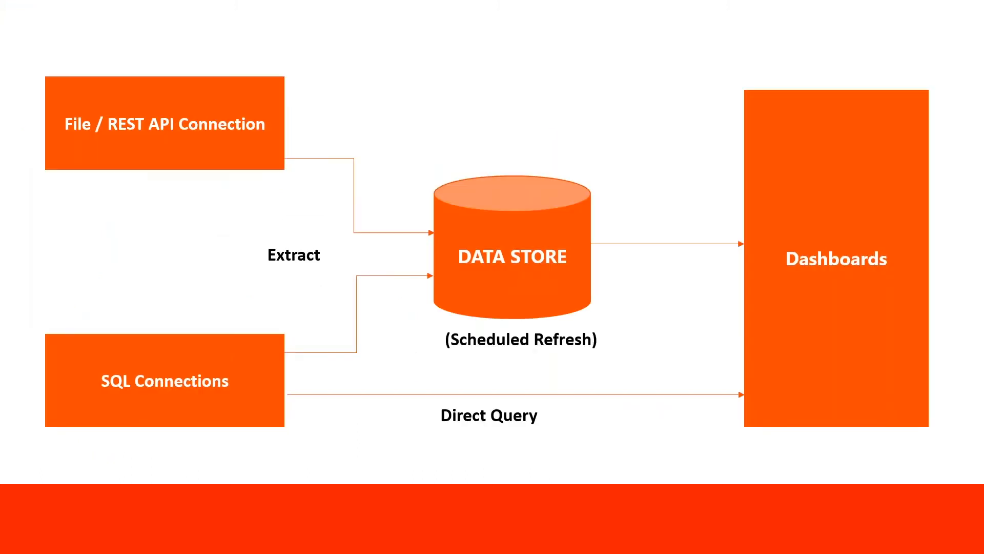
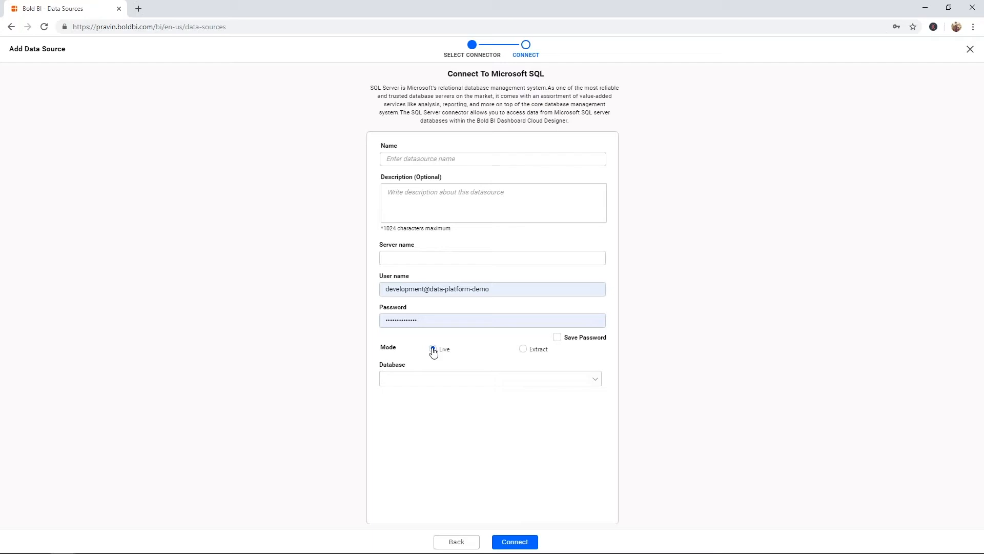
Step: Try Extract mode with refresh set to Never on the SQL connection, then close it unsaved
{"action": "left_click", "coordinate": [523, 349]}
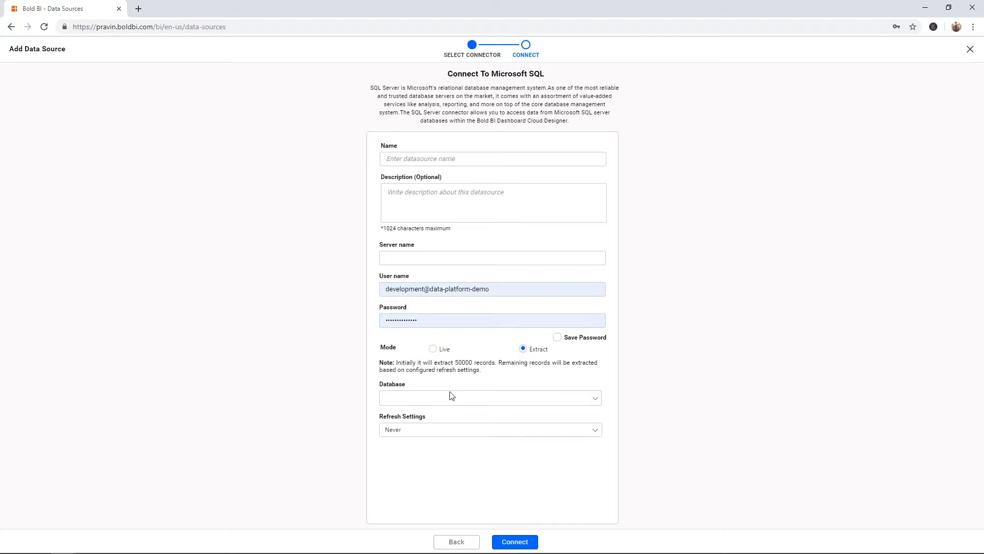
{"action": "left_click", "coordinate": [441, 430]}
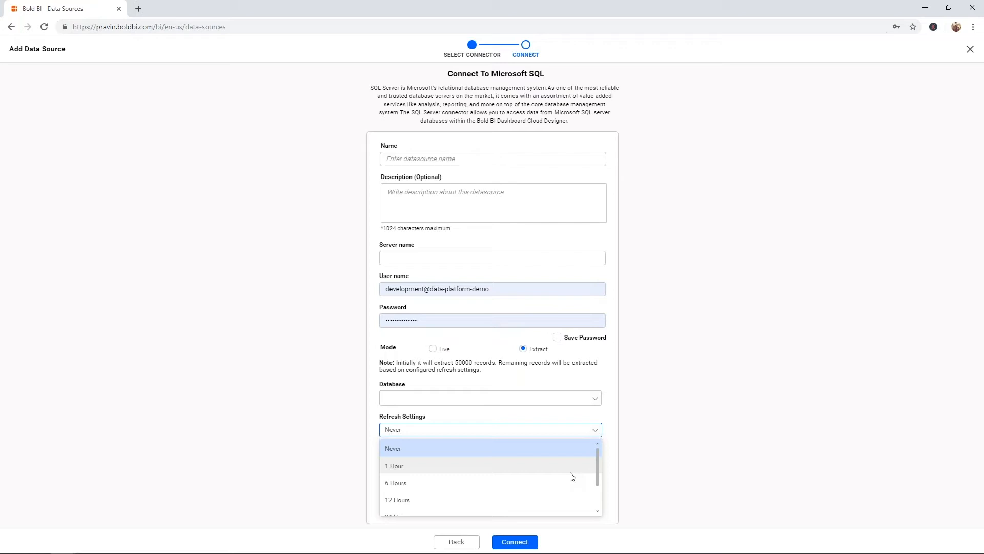
{"action": "left_click", "coordinate": [622, 419]}
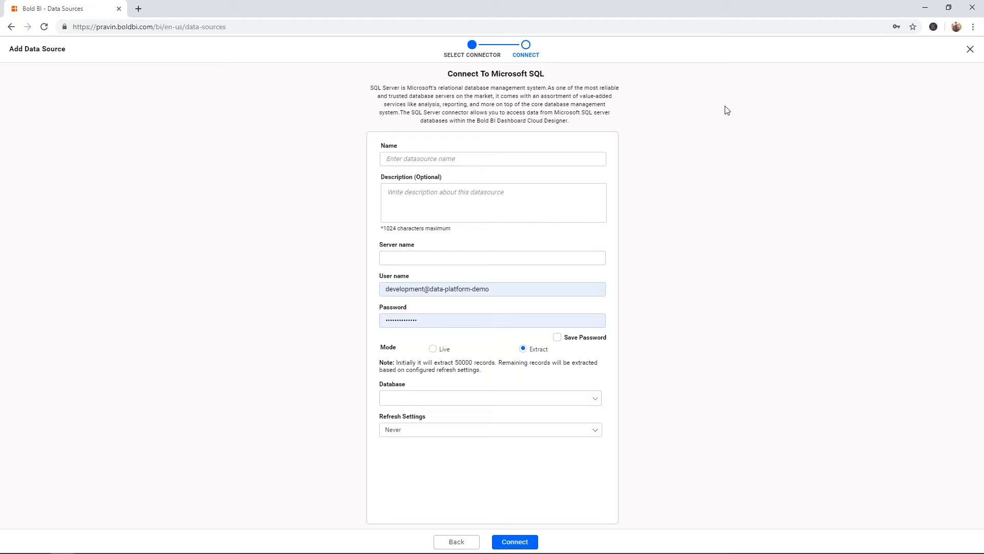
{"action": "left_click", "coordinate": [969, 50]}
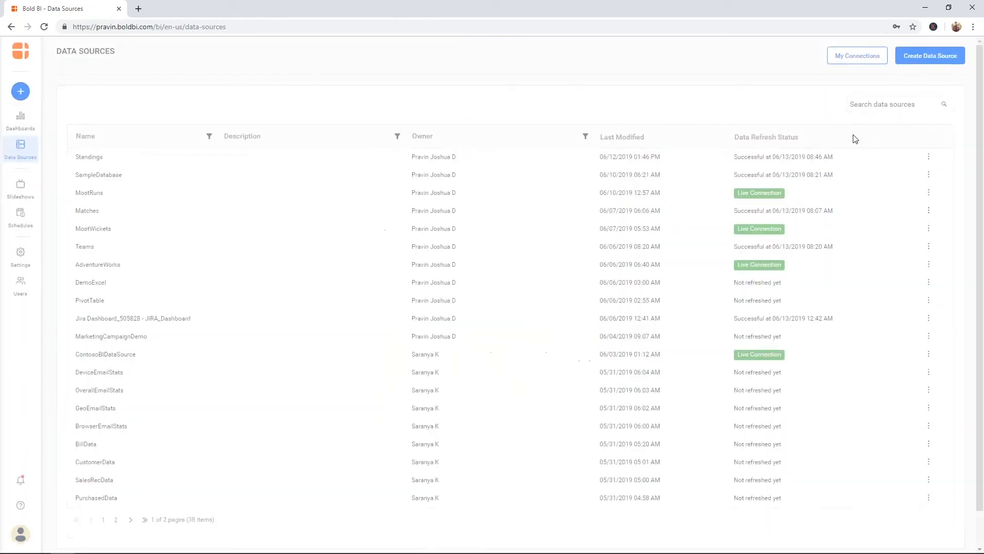
Step: Start a new data source, browsing Files, Cloud Storage and Web Analytics connectors before settling on Rest
{"action": "left_click", "coordinate": [923, 58]}
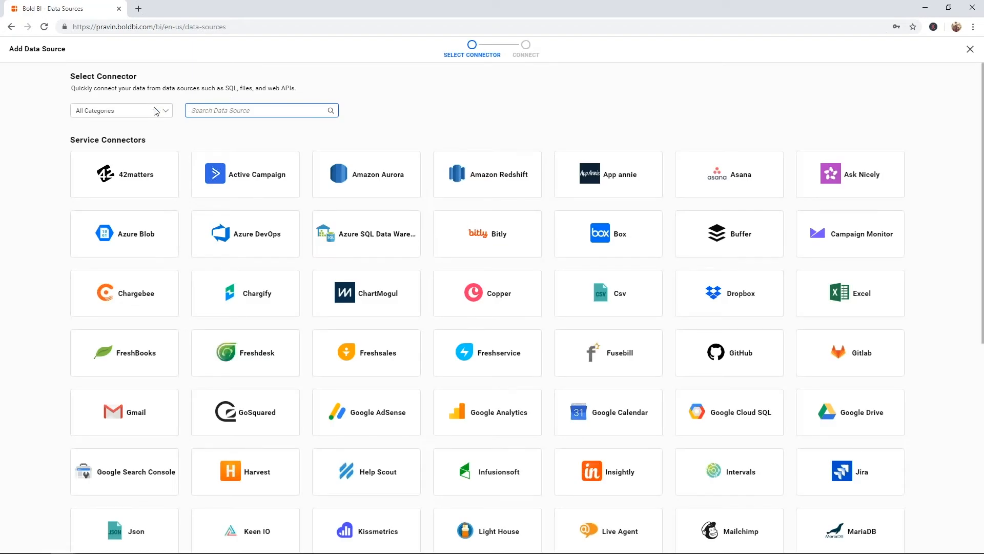
{"action": "left_click", "coordinate": [156, 111]}
{"action": "key", "text": "f"}
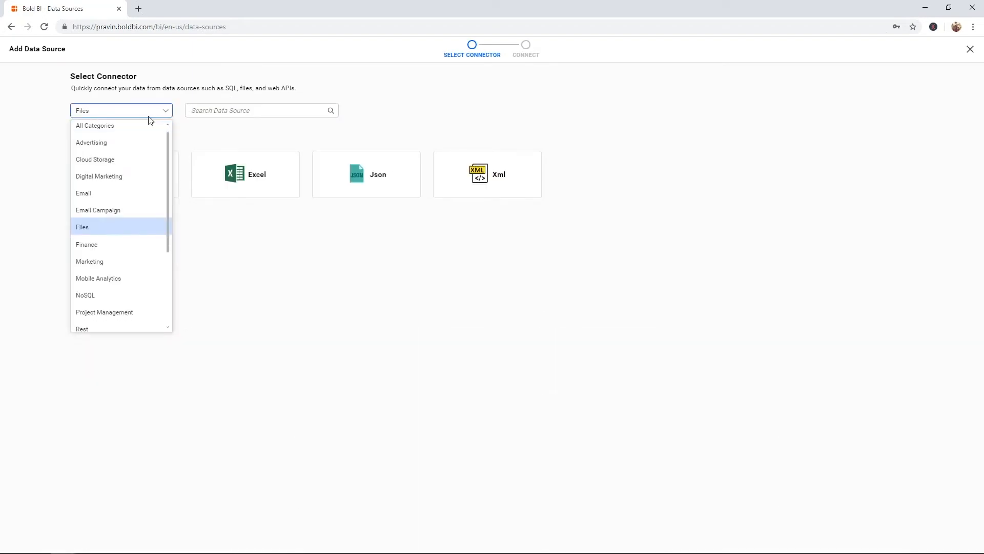
{"action": "left_click", "coordinate": [107, 223]}
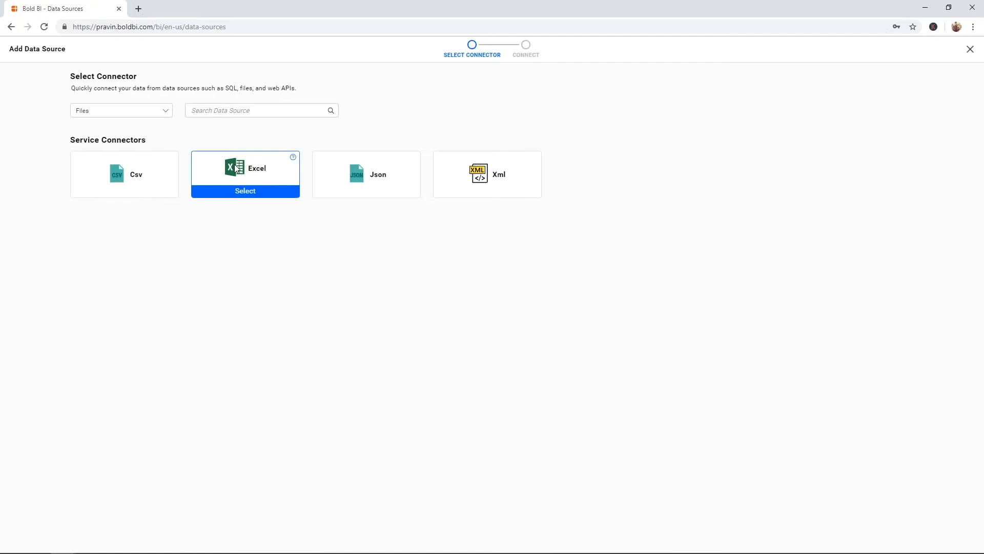
{"action": "left_click", "coordinate": [162, 111]}
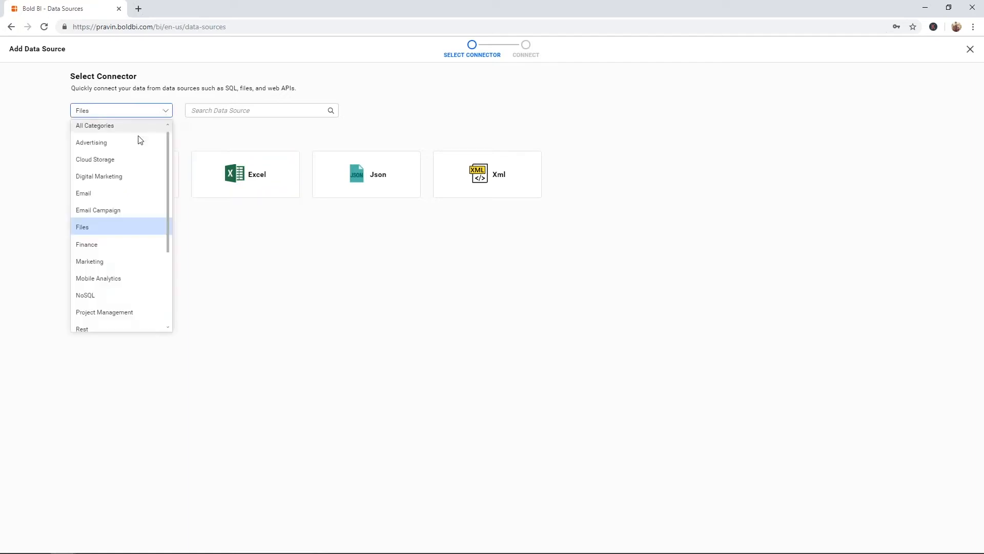
{"action": "left_click", "coordinate": [127, 157]}
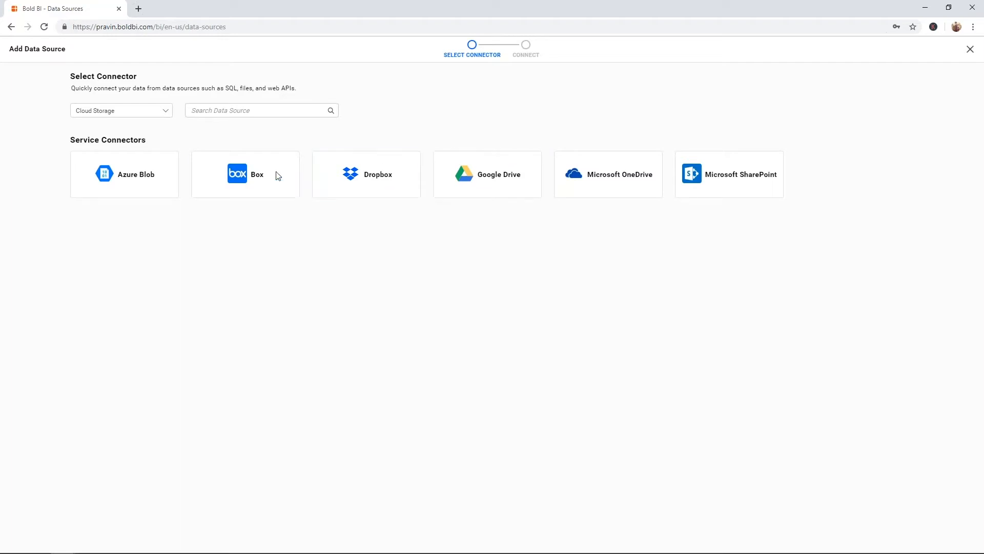
{"action": "mouse_move", "coordinate": [277, 176]}
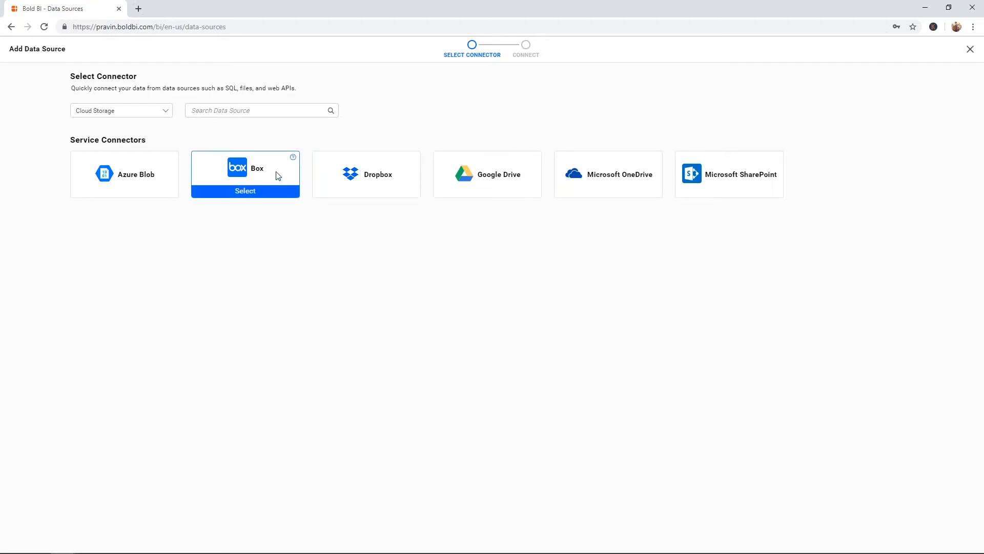
{"action": "left_click", "coordinate": [168, 110]}
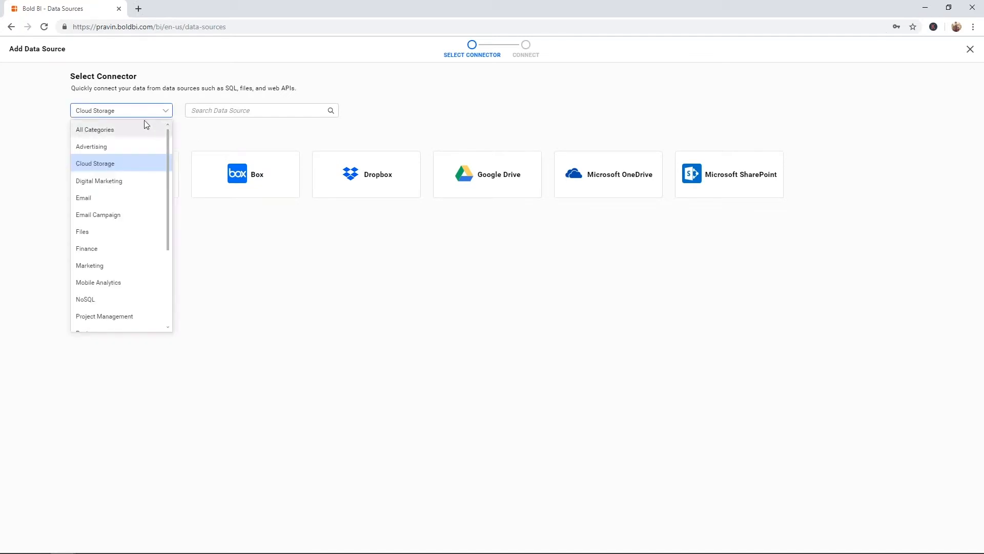
{"action": "key", "text": "w"}
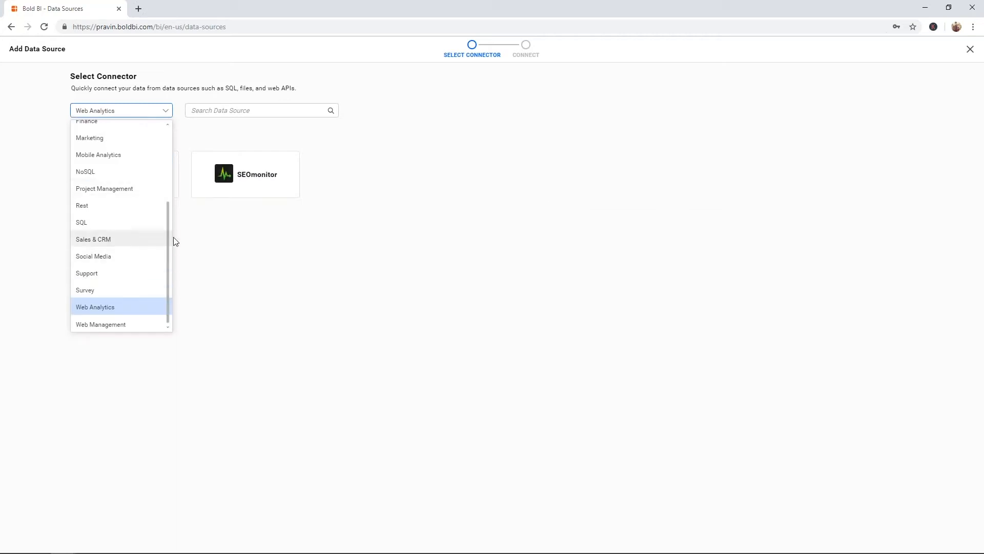
{"action": "left_click", "coordinate": [135, 206]}
{"action": "mouse_move", "coordinate": [376, 190]}
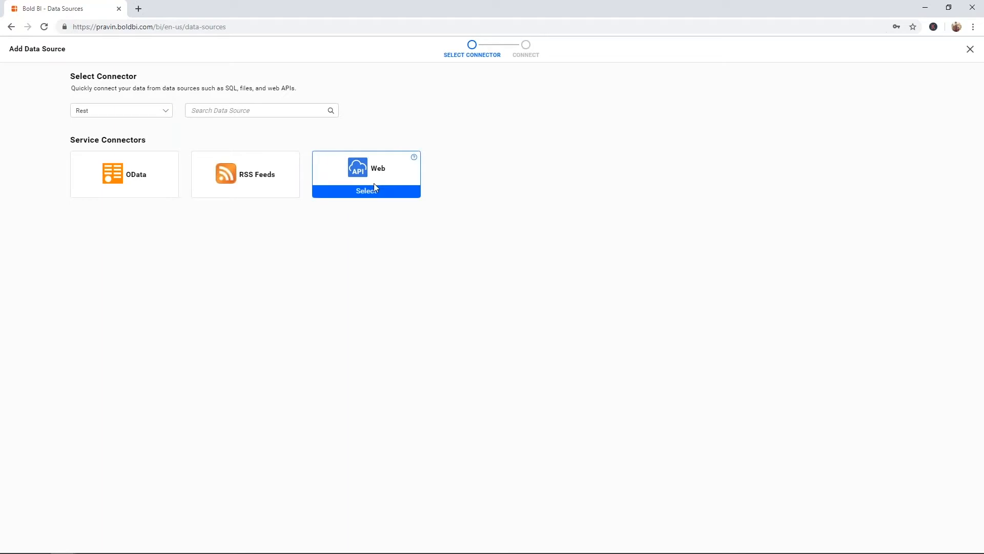
Step: Open the Web connector form, check the Method options keeping GET, then close it
{"action": "left_click", "coordinate": [375, 191]}
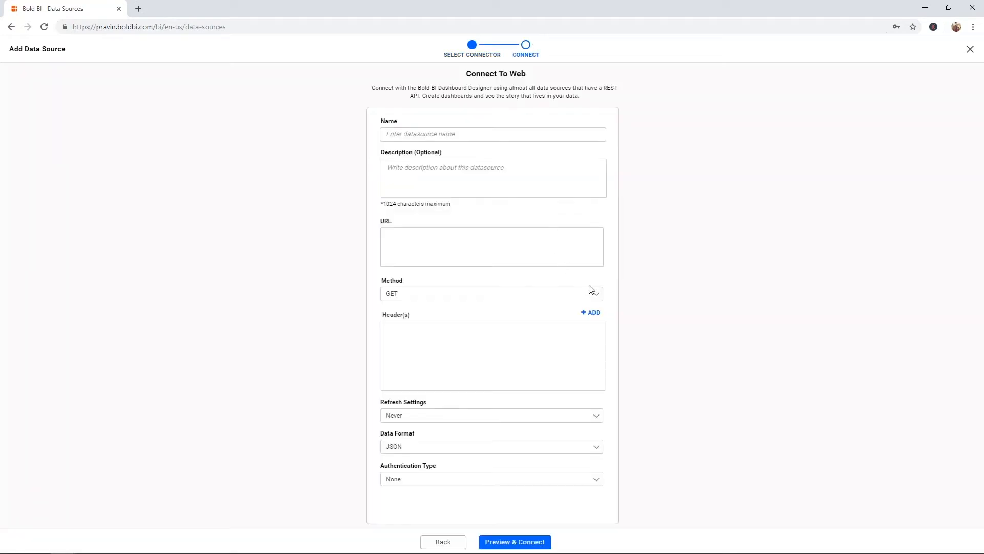
{"action": "left_click", "coordinate": [595, 296]}
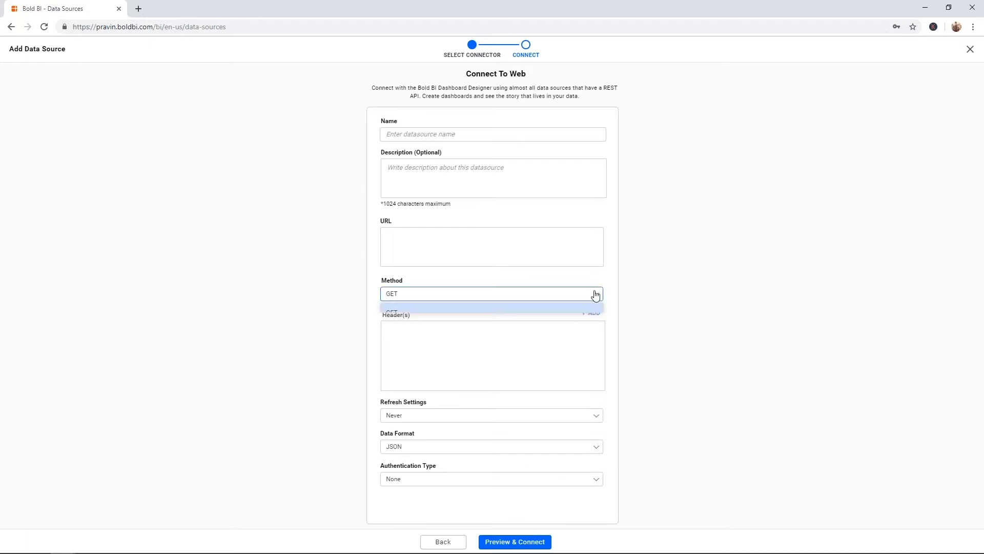
{"action": "left_click", "coordinate": [609, 303]}
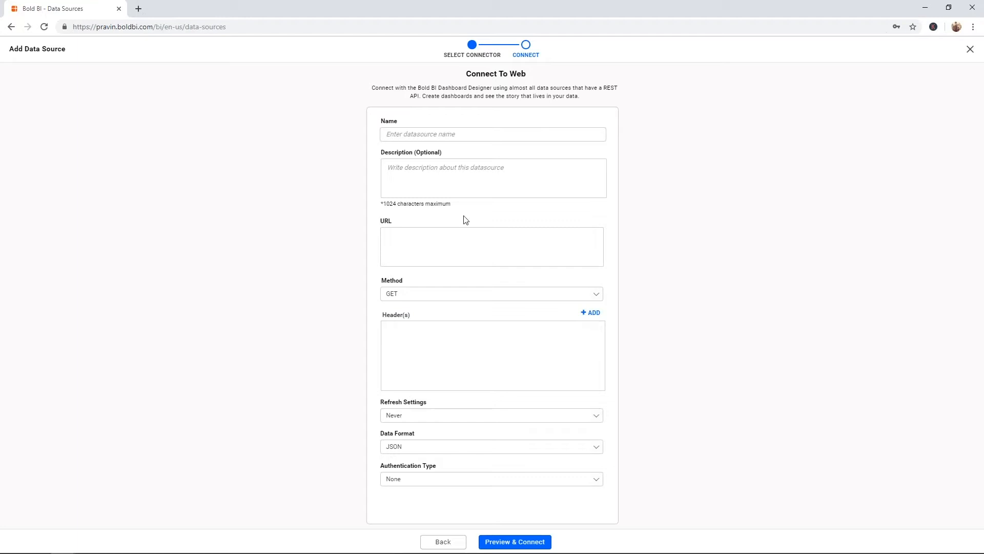
{"action": "left_click", "coordinate": [970, 50]}
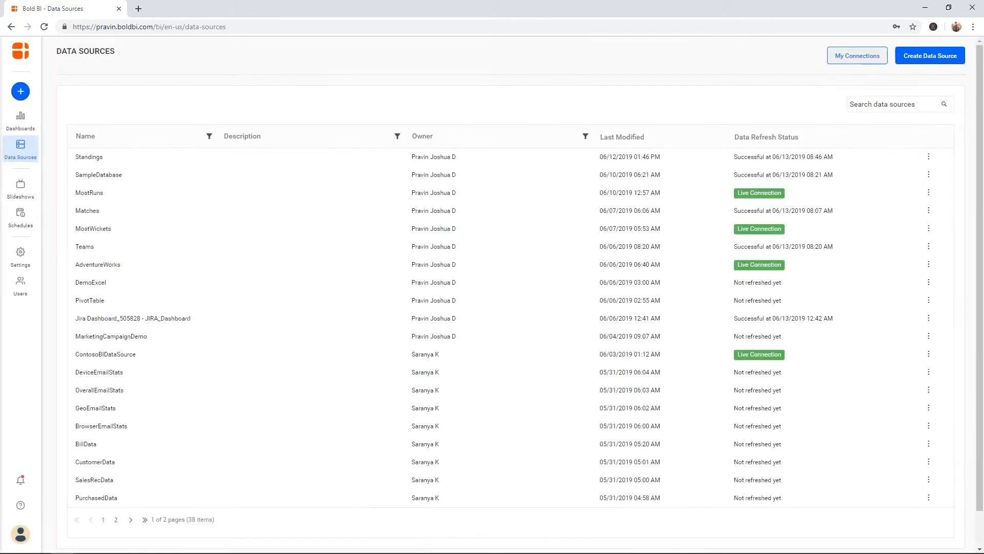
Step: Start another new data source and pick the Excel connector from the connector grid
{"action": "left_click", "coordinate": [909, 67]}
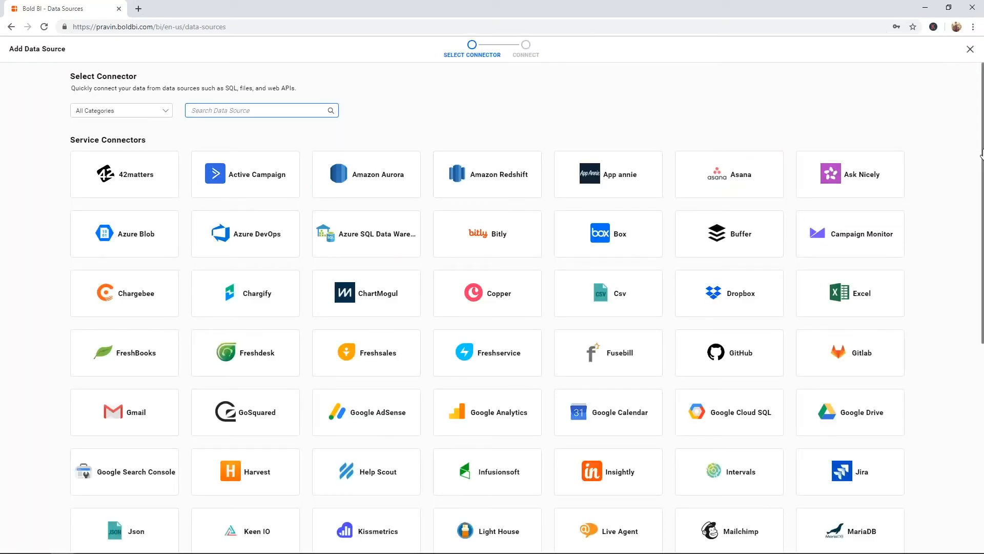
{"action": "mouse_move", "coordinate": [981, 154]}
{"action": "left_mouse_down"}
{"action": "mouse_move", "coordinate": [979, 370]}
{"action": "mouse_move", "coordinate": [981, 141]}
{"action": "mouse_move", "coordinate": [982, 174]}
{"action": "mouse_move", "coordinate": [982, 162]}
{"action": "left_mouse_up"}
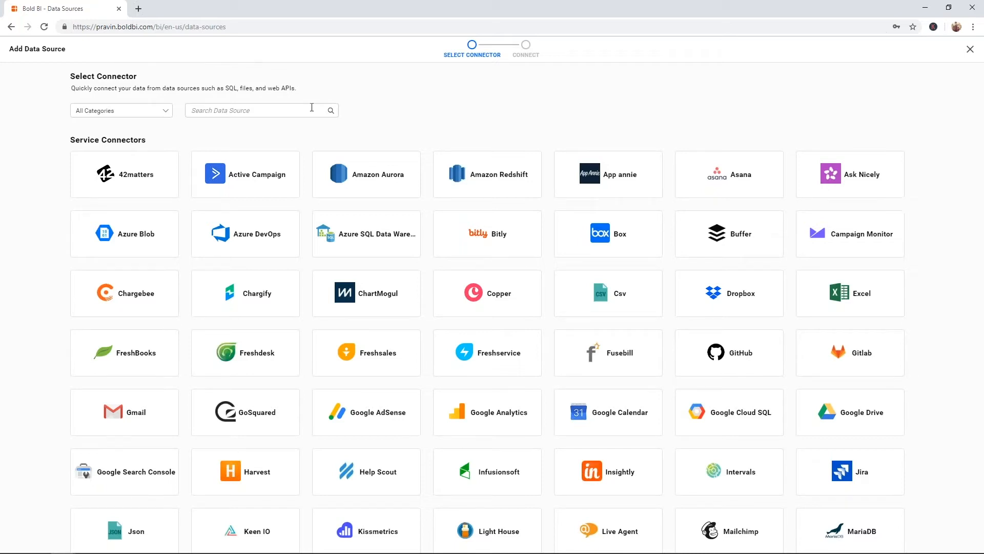
{"action": "left_click", "coordinate": [854, 311]}
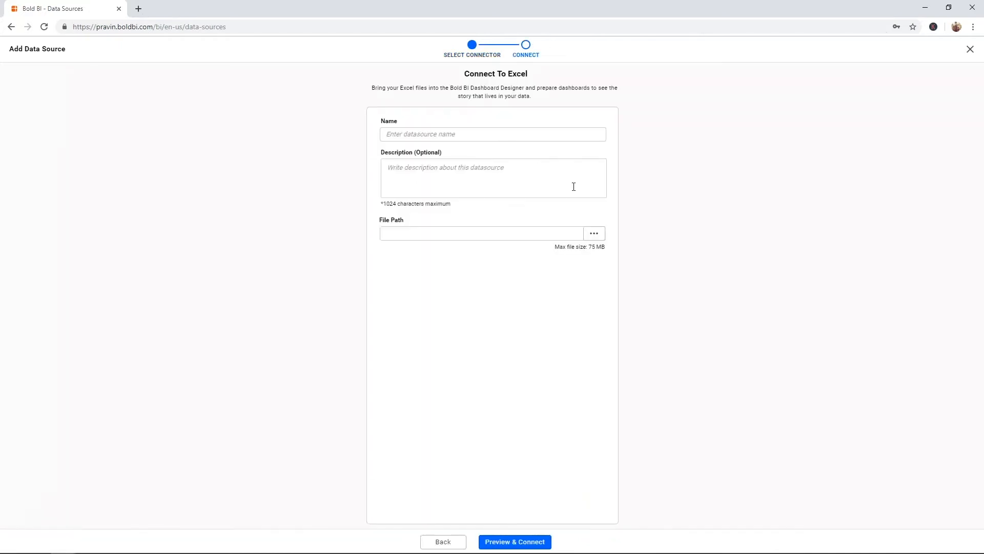
Step: Name the Excel source CampaignAnalytics, upload MarketingCampaignsDownloads.xlsx and preview its tables
{"action": "left_click", "coordinate": [512, 138]}
{"action": "type", "text": "Ca"}
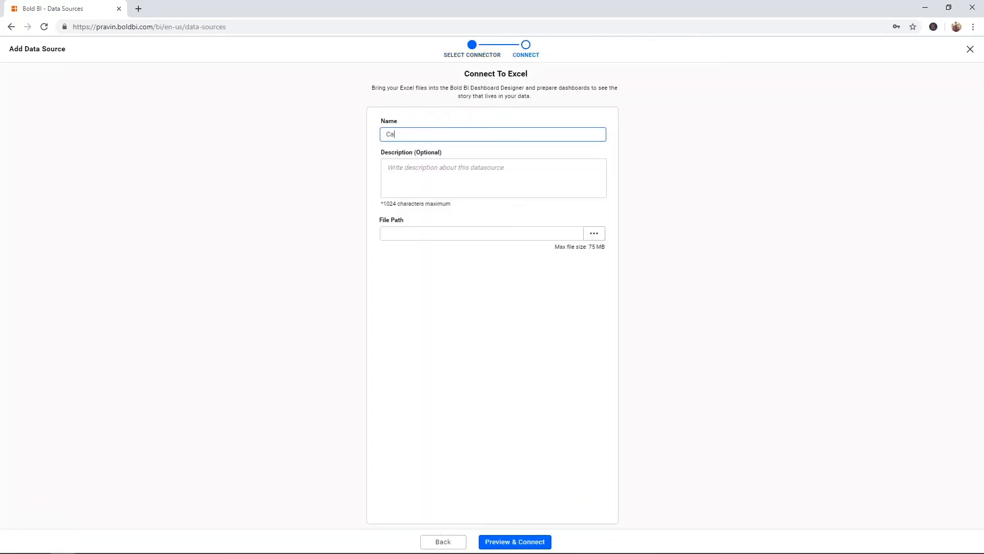
{"action": "type", "text": "mpaignAnalytics"}
{"action": "left_click", "coordinate": [596, 235]}
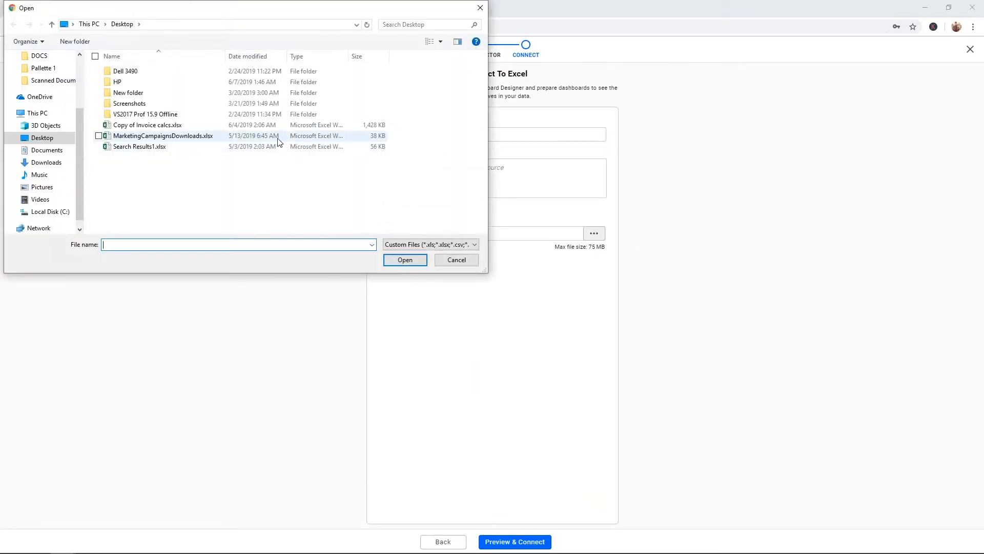
{"action": "left_click", "coordinate": [280, 141]}
{"action": "left_click", "coordinate": [404, 259]}
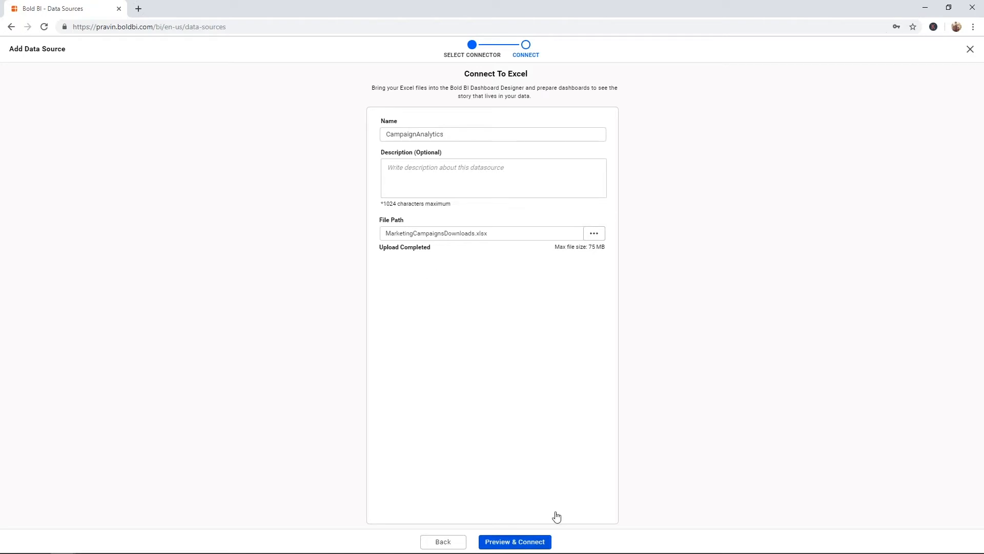
{"action": "left_click", "coordinate": [538, 541]}
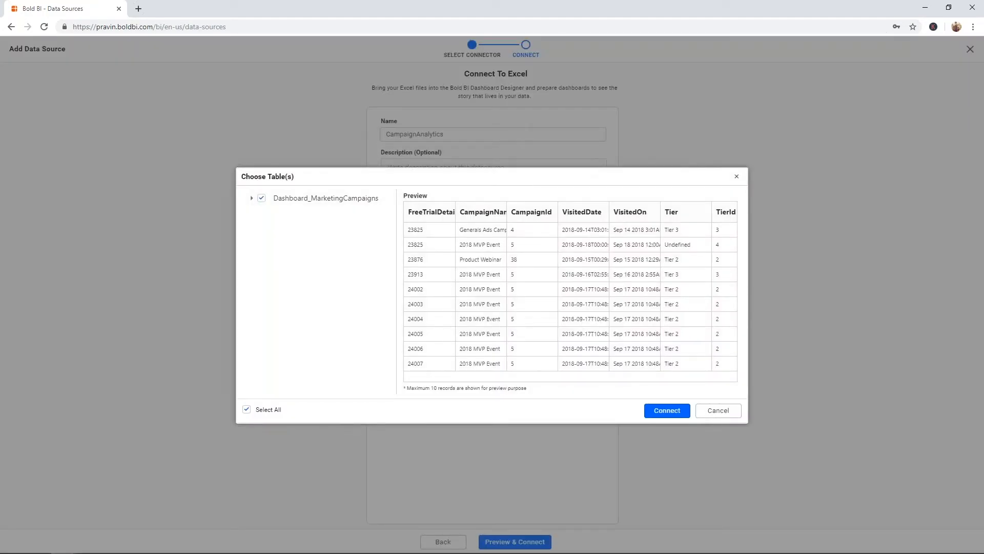
Step: Inspect the Dashboard_MarketingCampaigns table's columns in the preview, then connect it
{"action": "mouse_move", "coordinate": [536, 378]}
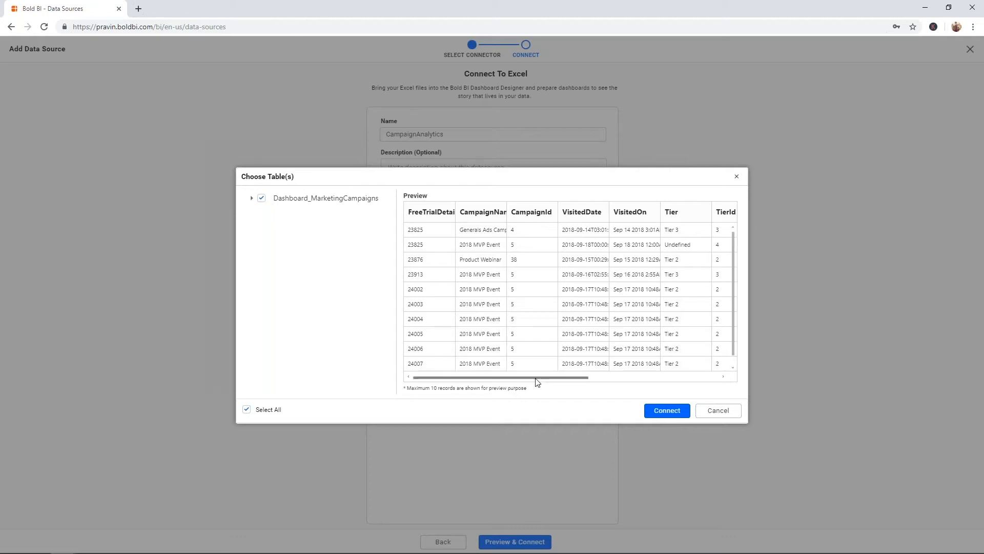
{"action": "left_click_drag", "start_coordinate": [536, 379], "coordinate": [346, 234]}
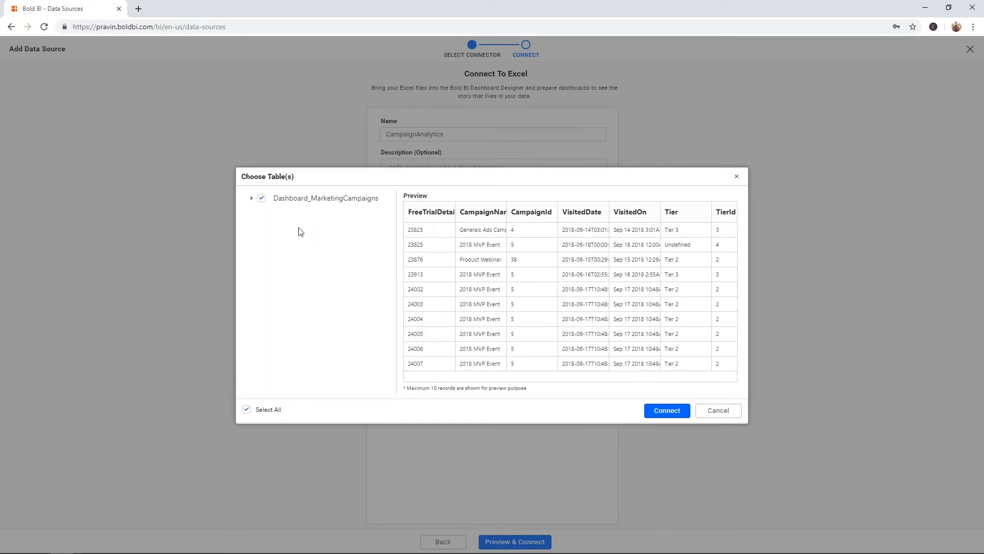
{"action": "left_click", "coordinate": [251, 199]}
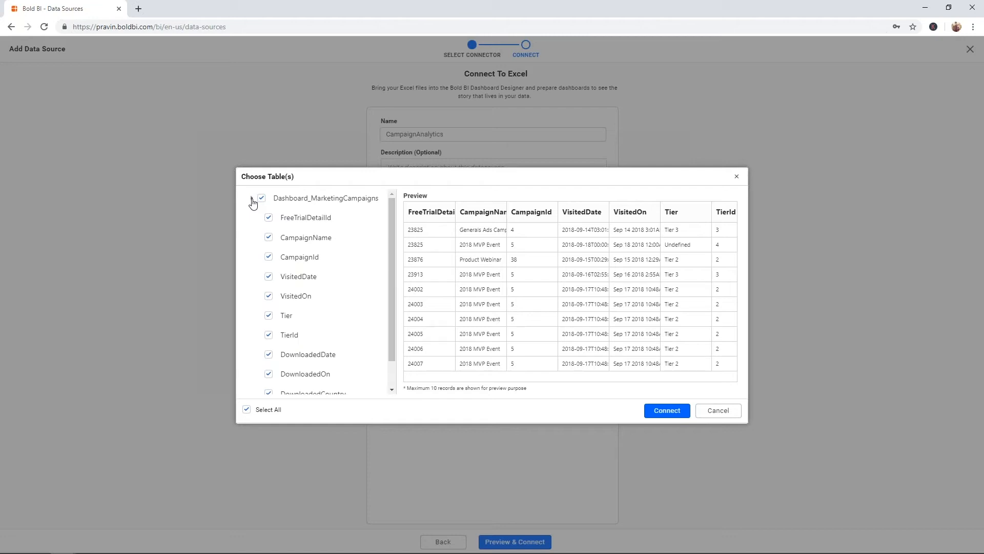
{"action": "left_click", "coordinate": [252, 199]}
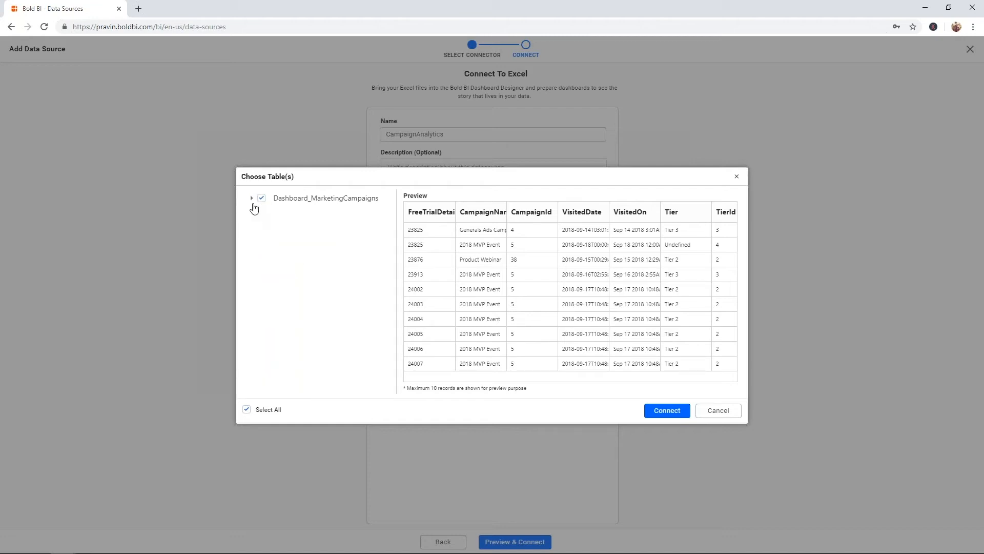
{"action": "left_click", "coordinate": [251, 198]}
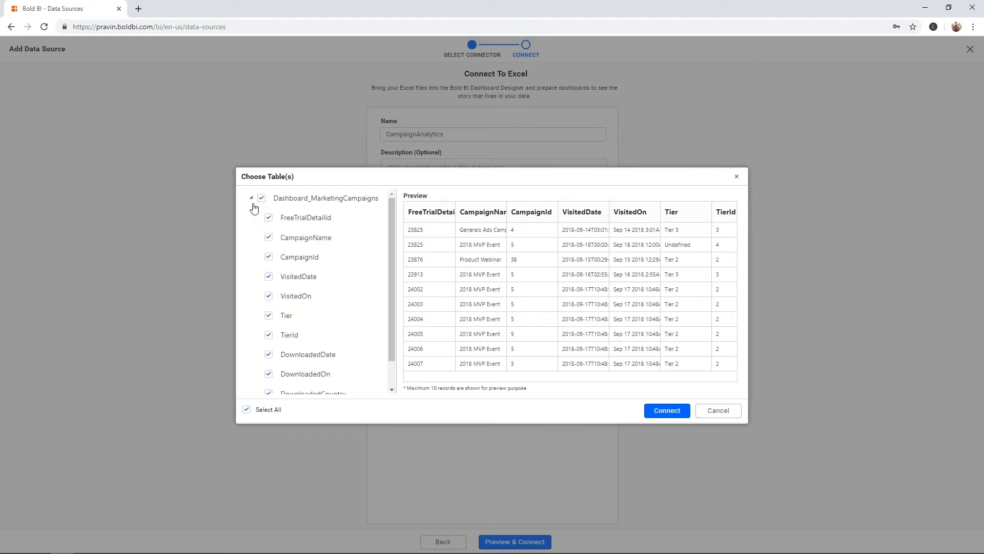
{"action": "left_click", "coordinate": [252, 199]}
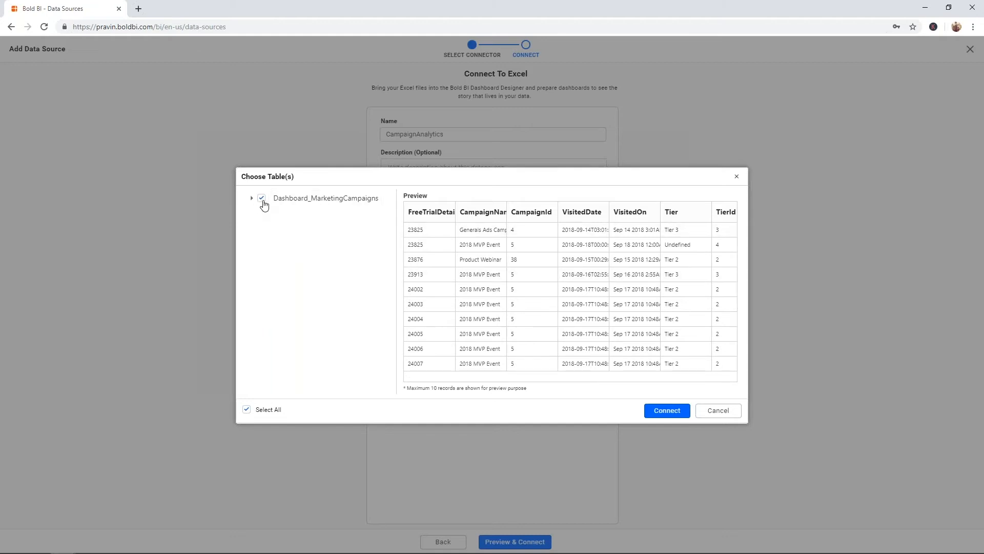
{"action": "left_click", "coordinate": [666, 409]}
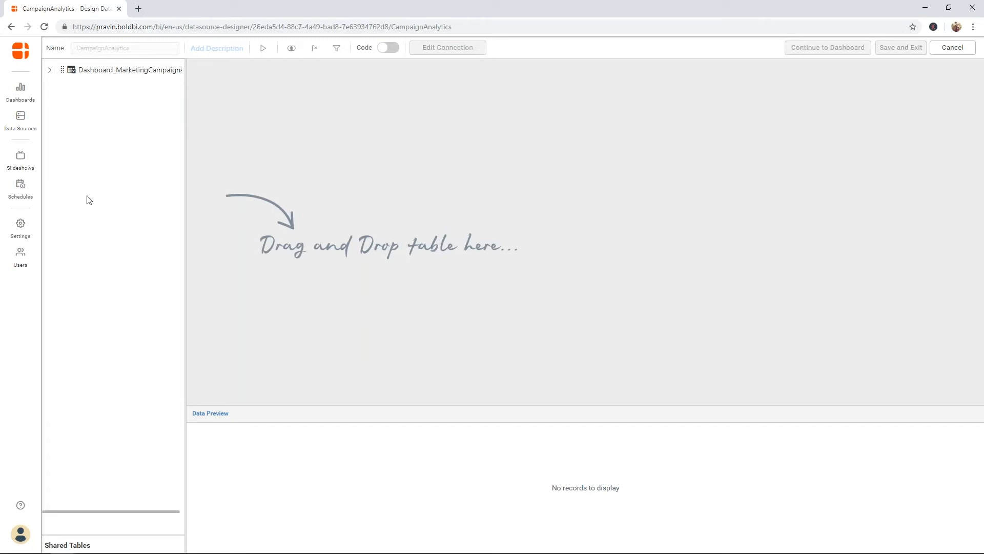
Step: Drag the Dashboard_MarketingCampaigns table onto the design canvas and show its generated SQL
{"action": "left_click", "coordinate": [49, 71]}
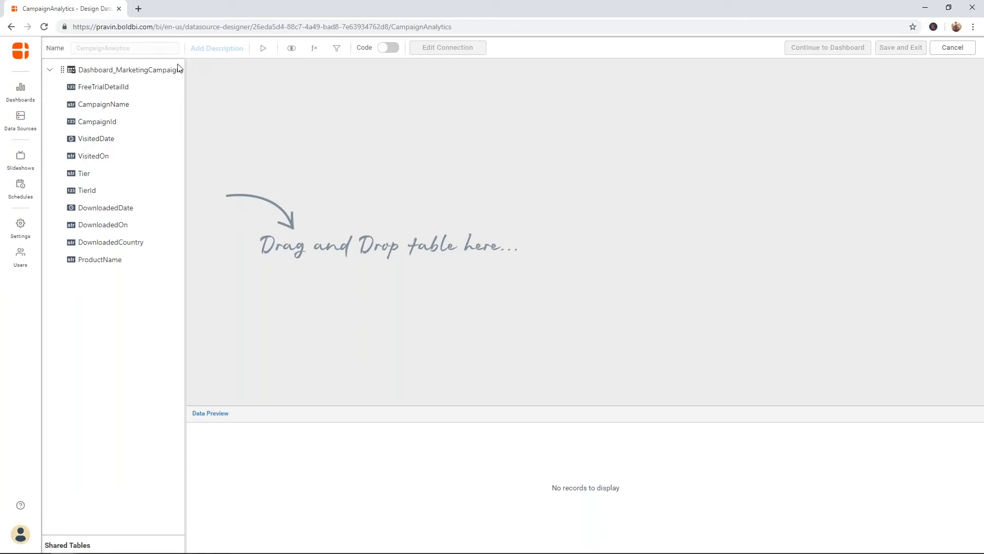
{"action": "left_click_drag", "start_coordinate": [161, 72], "coordinate": [381, 152]}
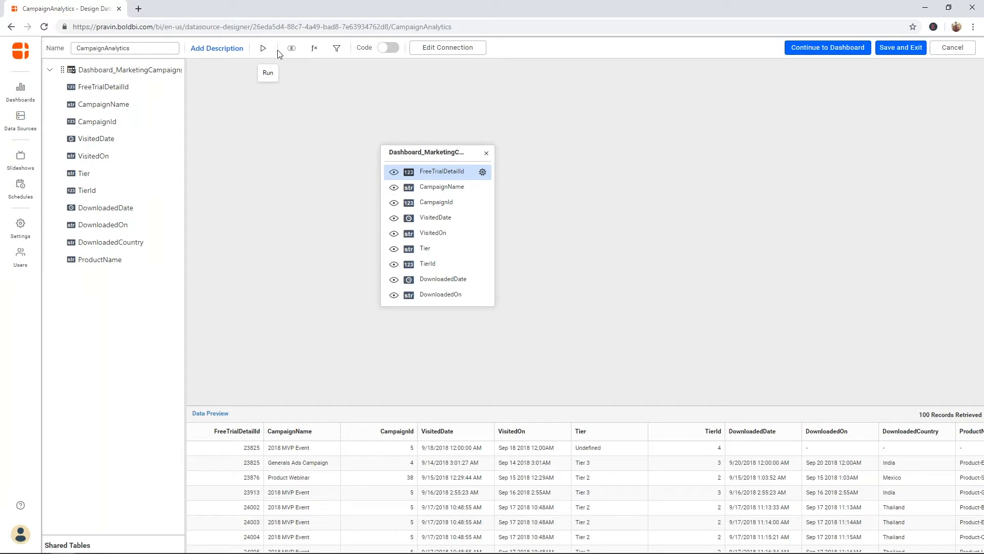
{"action": "left_click", "coordinate": [388, 51]}
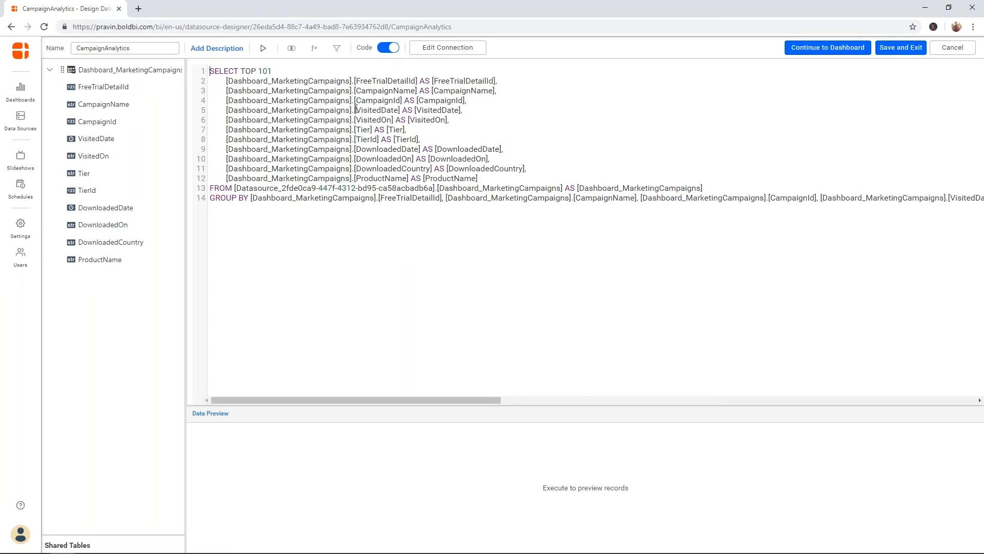
Step: Switch off code view to see the 100 retrieved campaign records in the design view
{"action": "left_click", "coordinate": [387, 48]}
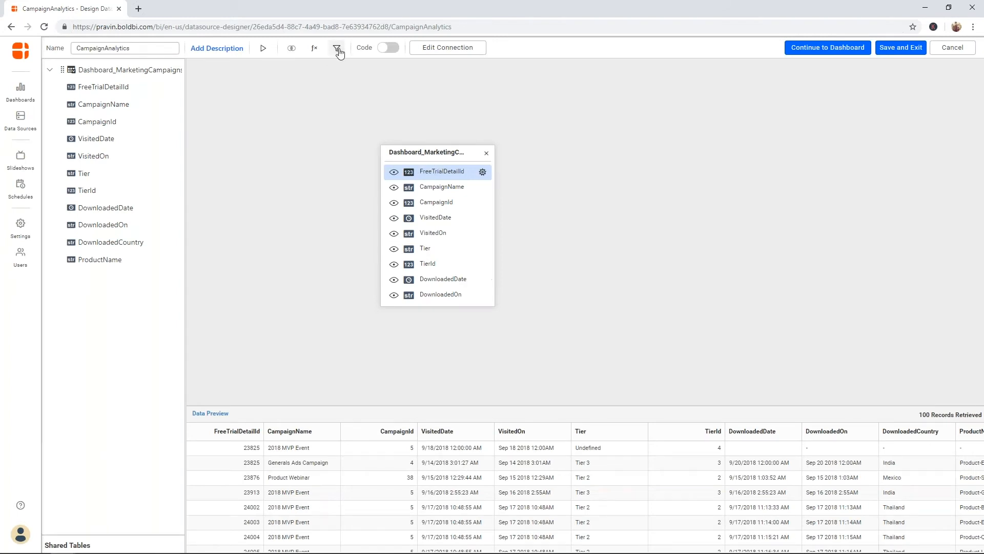
{"action": "left_click", "coordinate": [309, 53]}
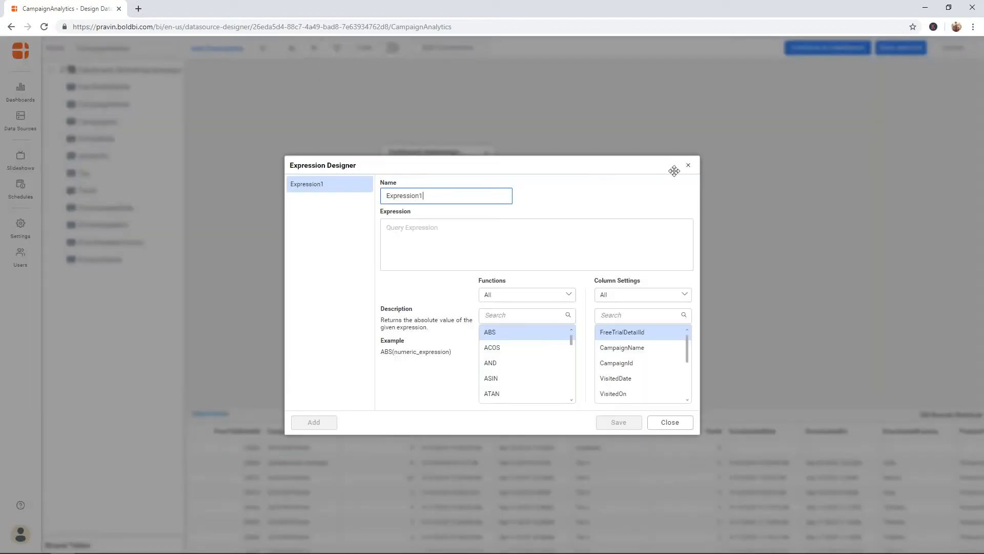
{"action": "left_click", "coordinate": [688, 166]}
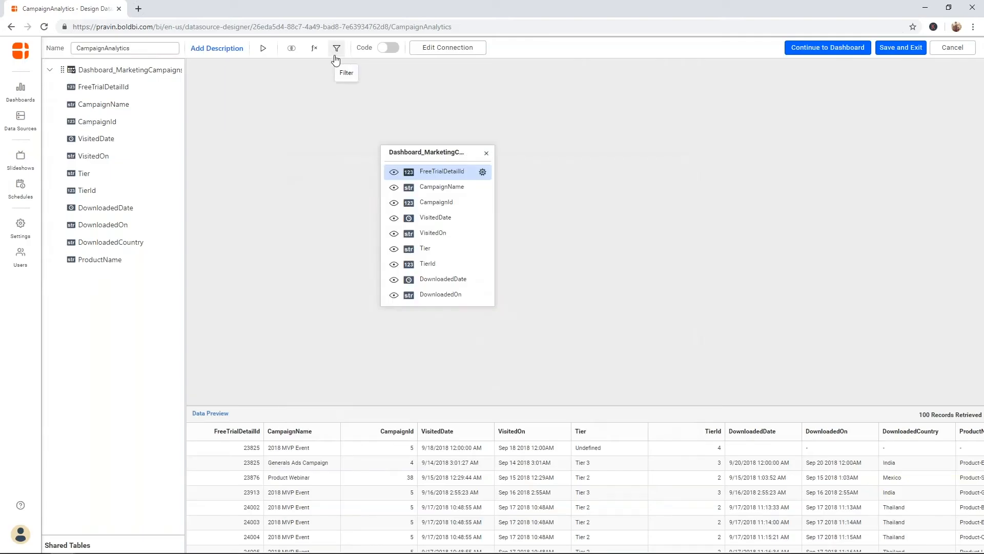
{"action": "left_click", "coordinate": [438, 53]}
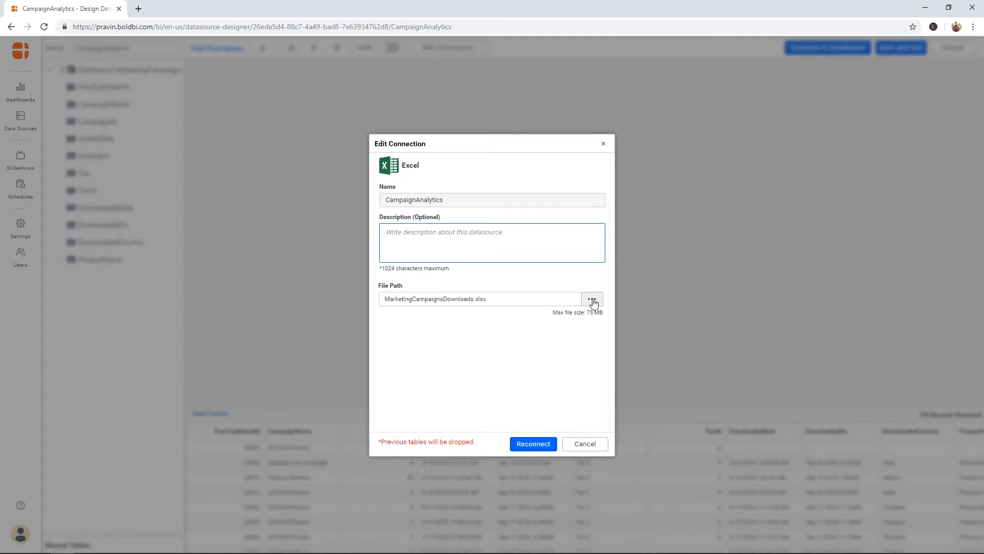
{"action": "left_click", "coordinate": [604, 145]}
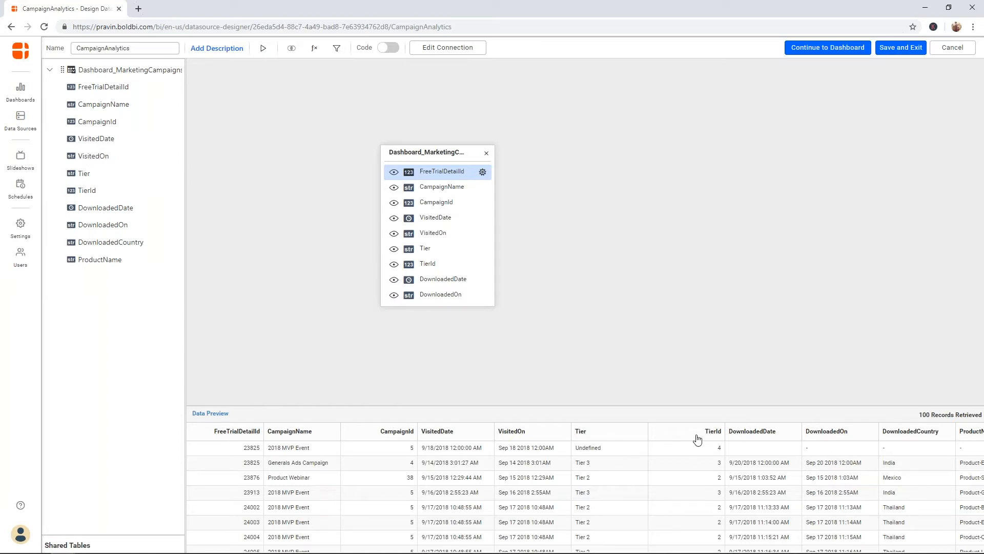
Step: Add a new table filter condition on the Tier column
{"action": "left_click", "coordinate": [333, 53]}
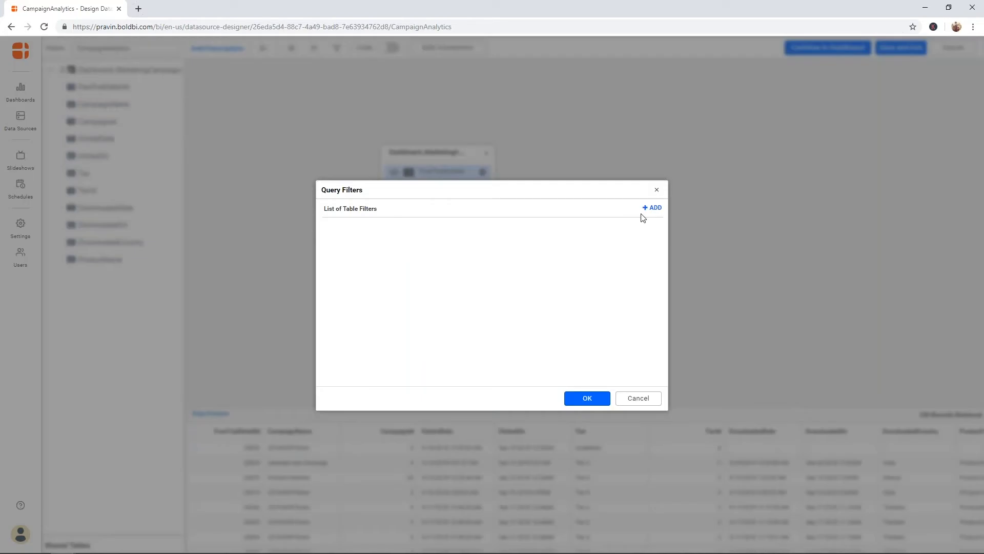
{"action": "left_click", "coordinate": [649, 215]}
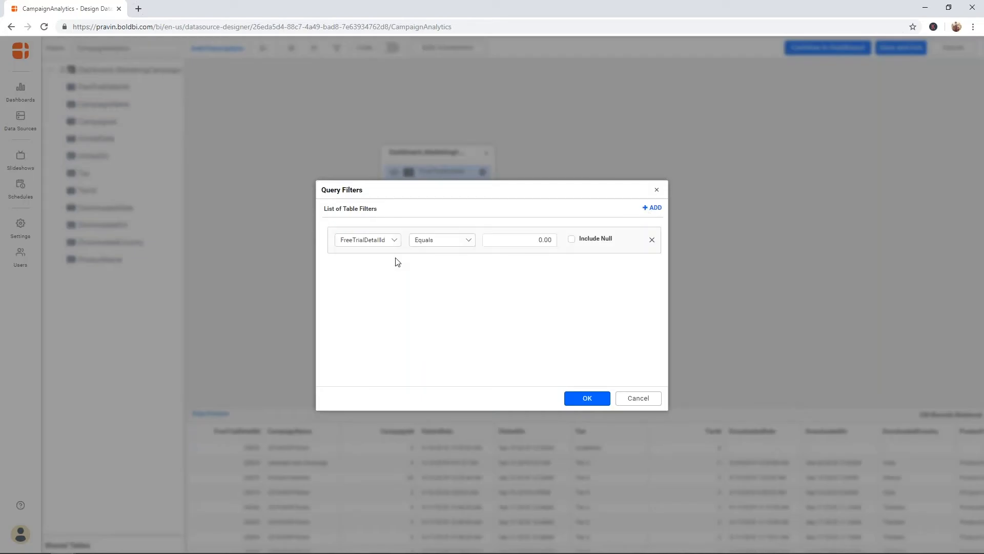
{"action": "left_click", "coordinate": [396, 241]}
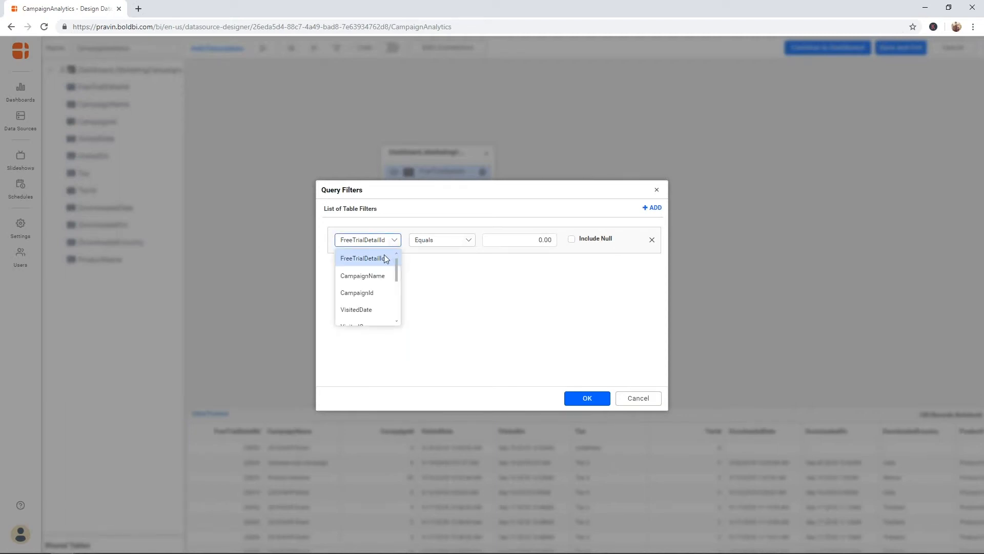
{"action": "left_click", "coordinate": [386, 259]}
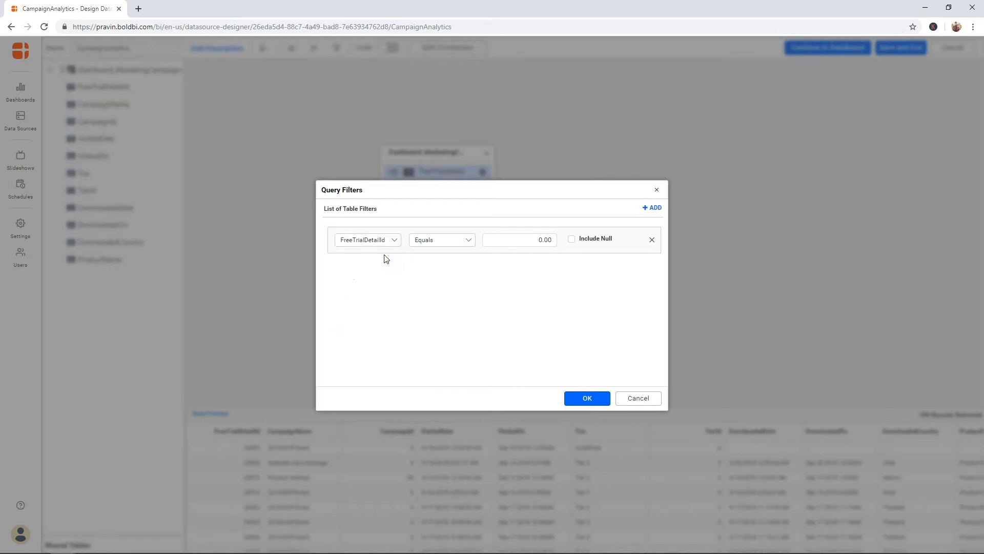
{"action": "left_click", "coordinate": [465, 247]}
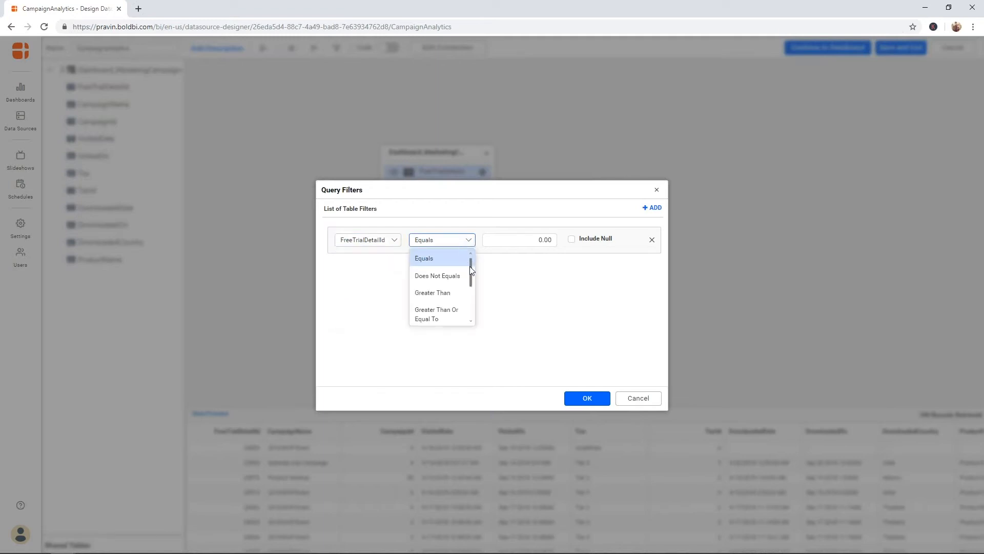
{"action": "mouse_move", "coordinate": [472, 270]}
{"action": "left_mouse_down"}
{"action": "mouse_move", "coordinate": [469, 301]}
{"action": "mouse_move", "coordinate": [473, 259]}
{"action": "left_mouse_up"}
{"action": "left_click", "coordinate": [517, 258]}
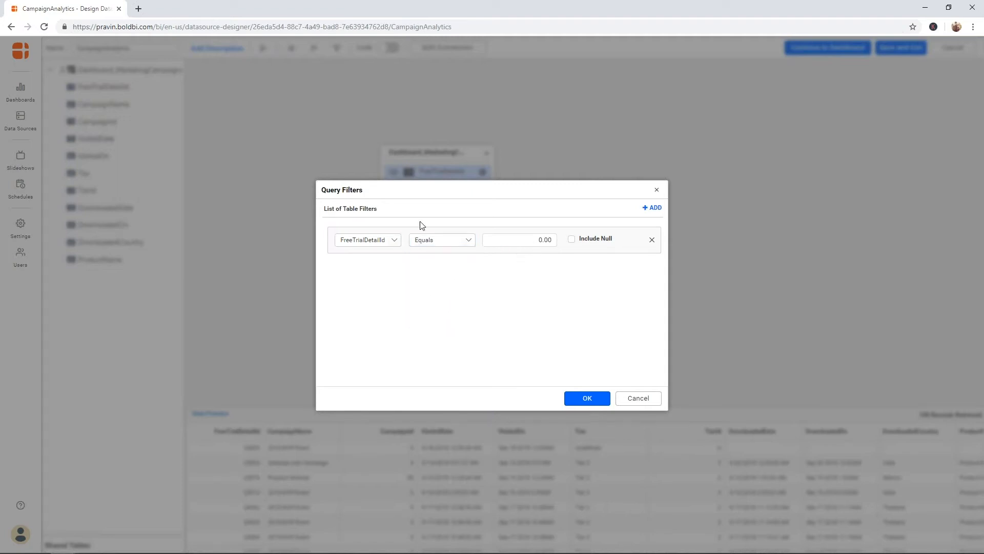
{"action": "left_click", "coordinate": [395, 240]}
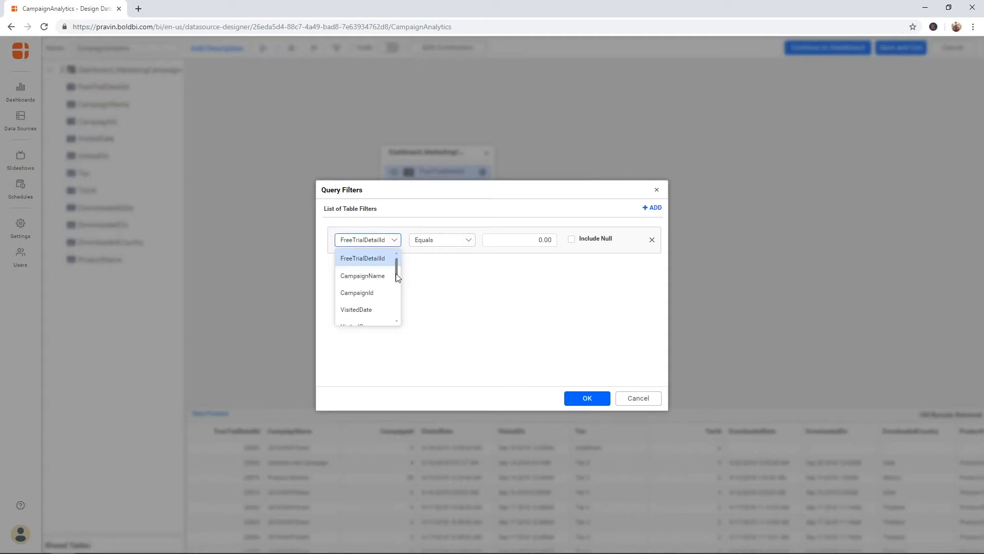
{"action": "left_click_drag", "start_coordinate": [395, 273], "coordinate": [396, 300]}
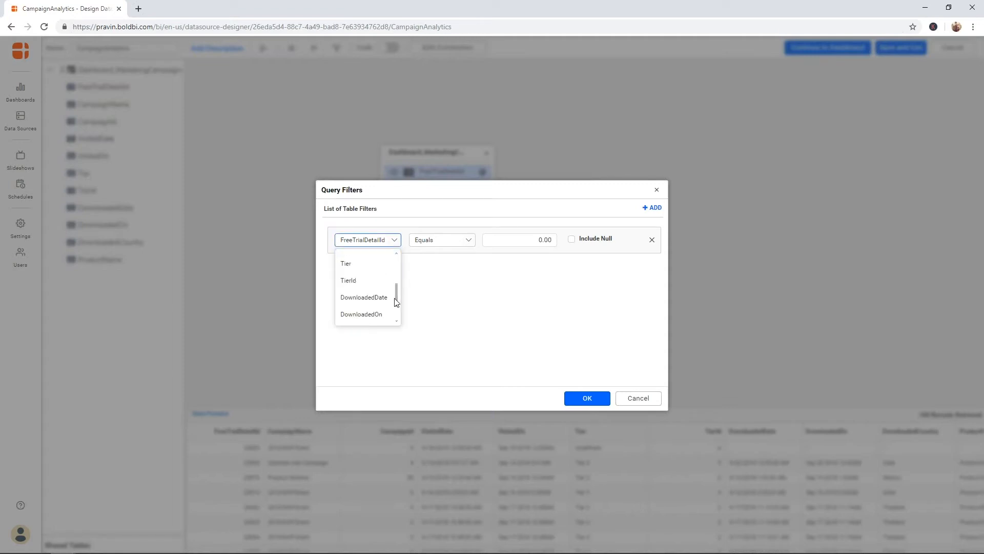
{"action": "left_click", "coordinate": [376, 271]}
{"action": "left_click", "coordinate": [395, 244]}
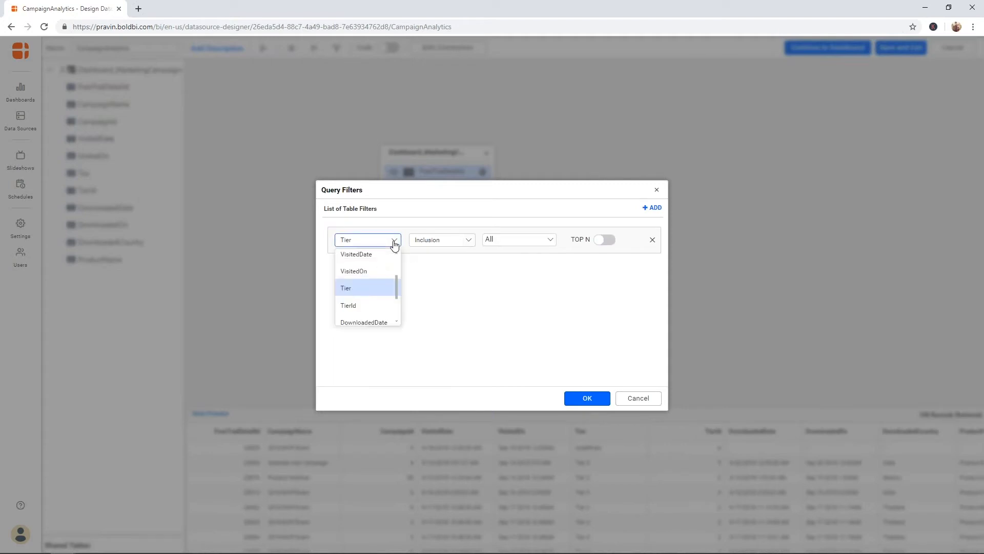
{"action": "left_click", "coordinate": [395, 244]}
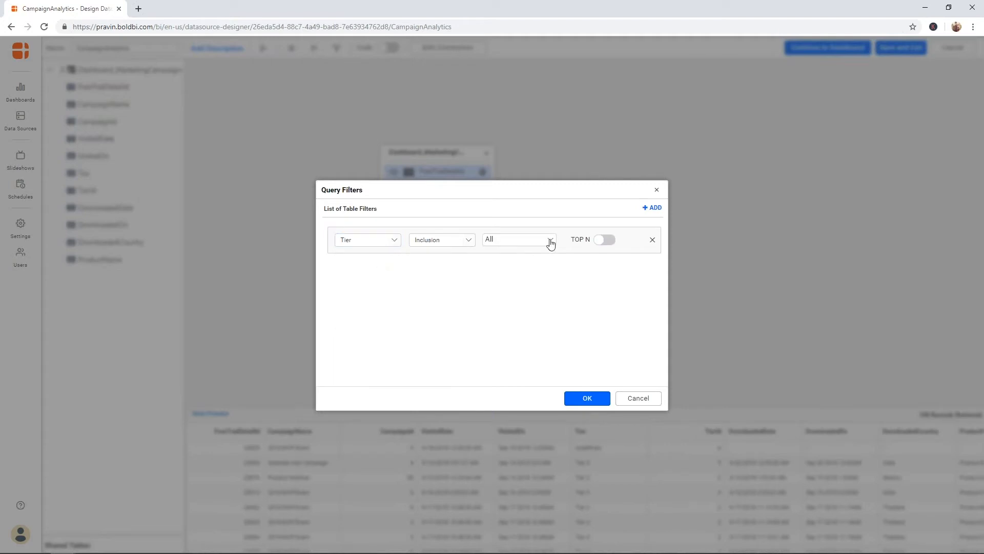
Step: Make the Tier filter an Inclusion of Tier 1, 2 and 3, excluding Undefined, and confirm
{"action": "left_click", "coordinate": [551, 243]}
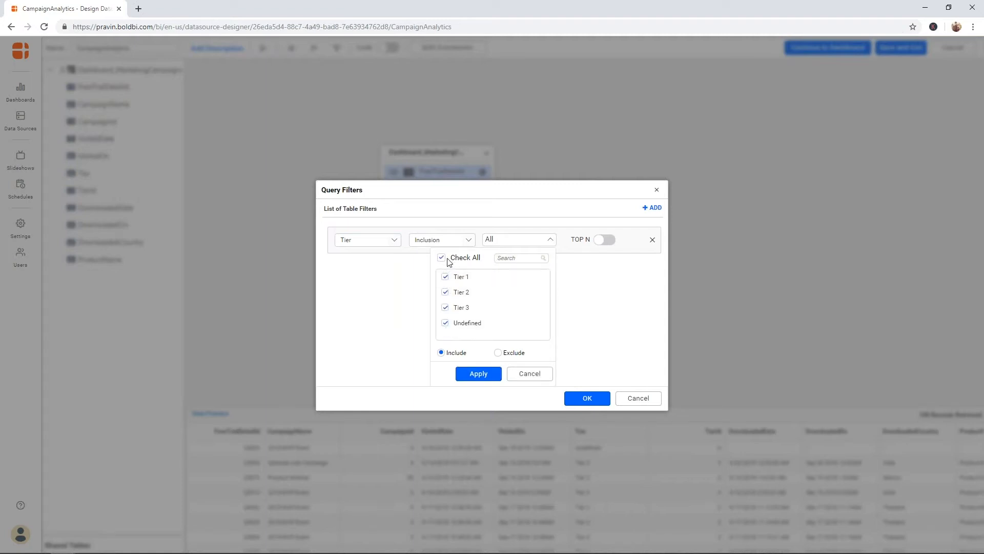
{"action": "left_click", "coordinate": [418, 267]}
{"action": "left_click", "coordinate": [467, 242]}
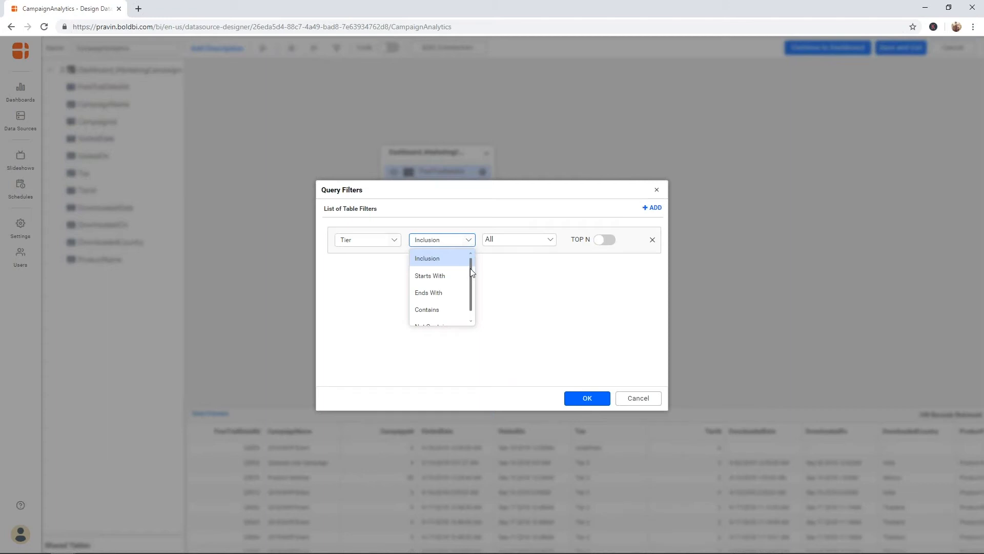
{"action": "mouse_move", "coordinate": [470, 275]}
{"action": "left_mouse_down"}
{"action": "mouse_move", "coordinate": [469, 285]}
{"action": "mouse_move", "coordinate": [471, 275]}
{"action": "left_mouse_up"}
{"action": "left_click", "coordinate": [493, 273]}
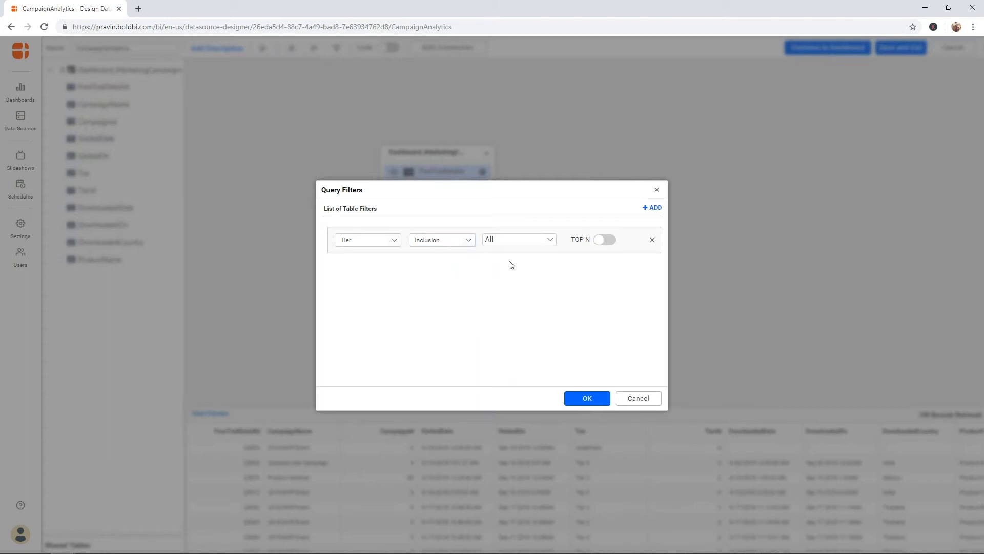
{"action": "left_click", "coordinate": [550, 241]}
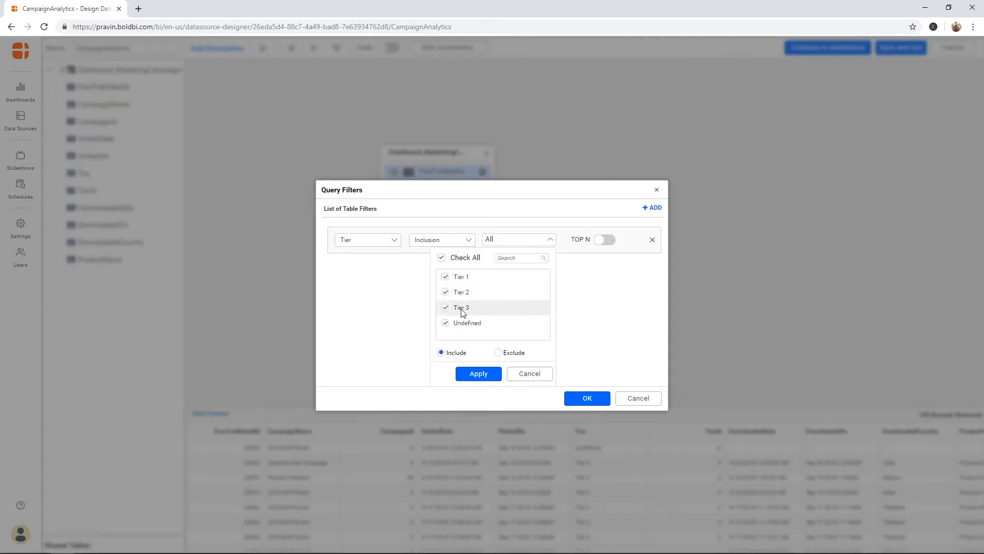
{"action": "left_click", "coordinate": [478, 374]}
{"action": "left_click", "coordinate": [585, 398]}
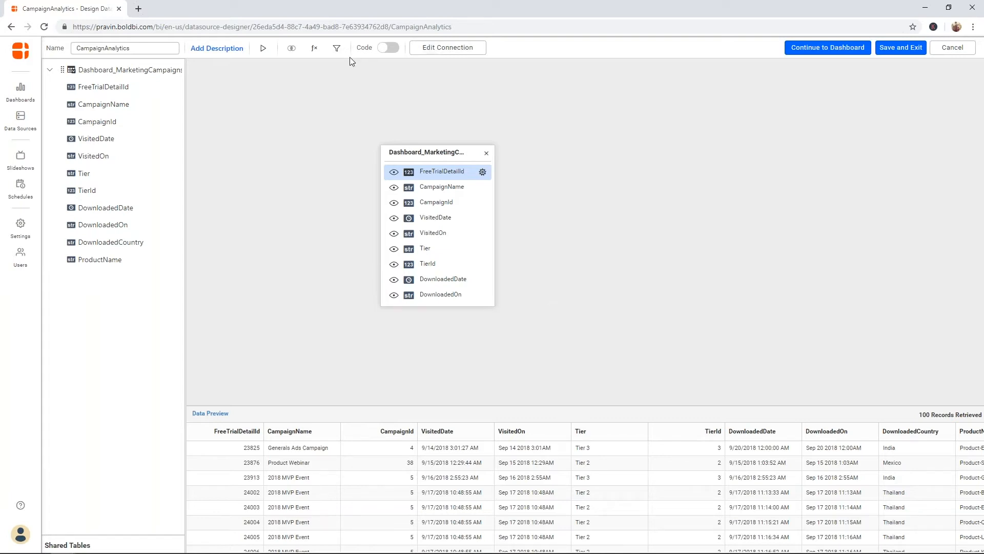
Step: Open the Expression Designer and narrow the function list to the Aggregation category
{"action": "left_click", "coordinate": [314, 49]}
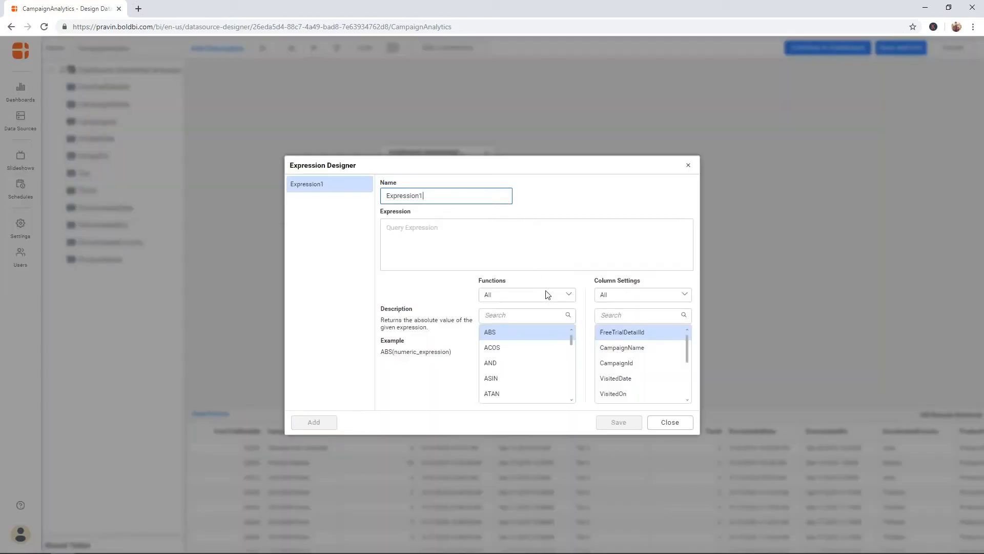
{"action": "left_click_drag", "start_coordinate": [571, 340], "coordinate": [571, 386]}
{"action": "right_click", "coordinate": [571, 386]}
{"action": "left_click", "coordinate": [563, 302]}
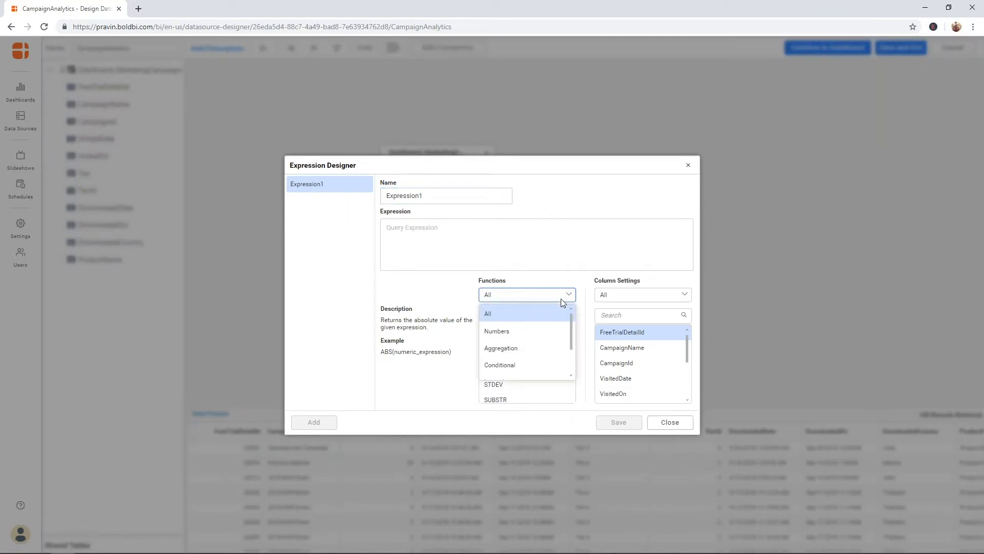
{"action": "left_click", "coordinate": [538, 331]}
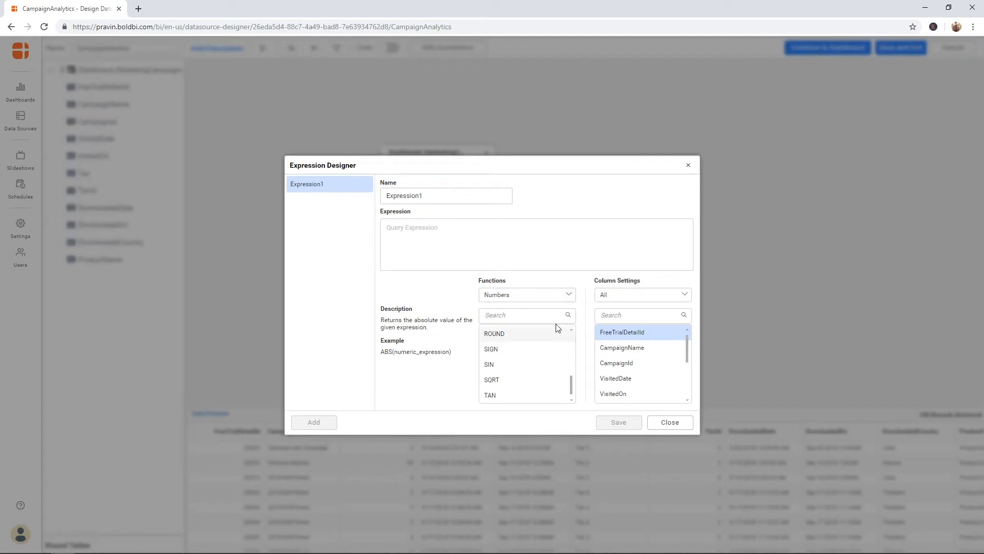
{"action": "left_click", "coordinate": [565, 298]}
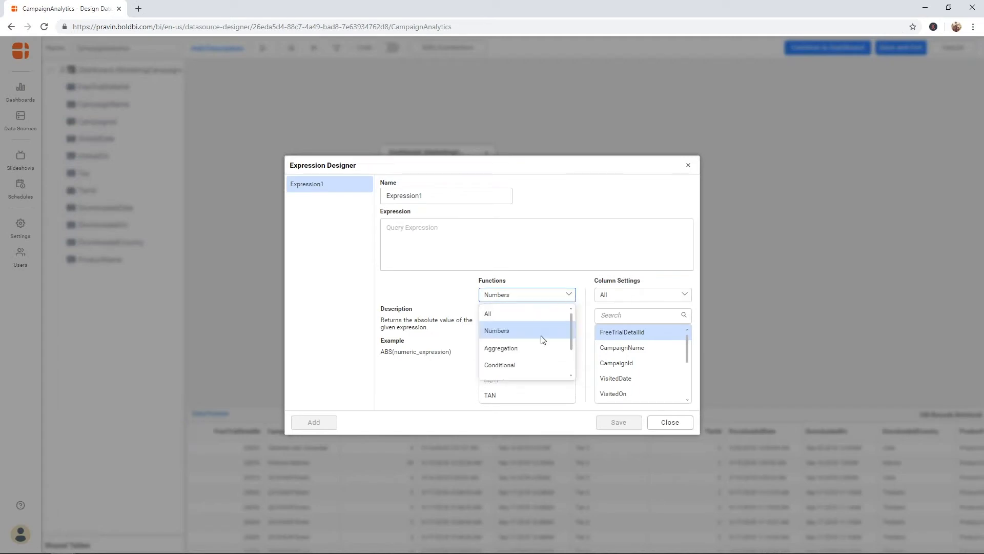
{"action": "left_click", "coordinate": [536, 348]}
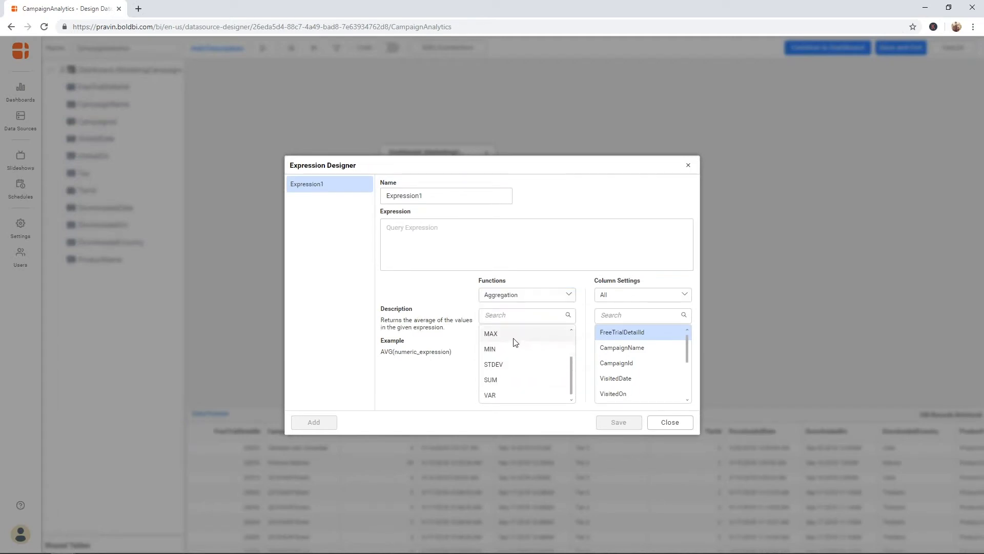
{"action": "scroll", "coordinate": [553, 370], "scroll_direction": "down", "scroll_amount": 2}
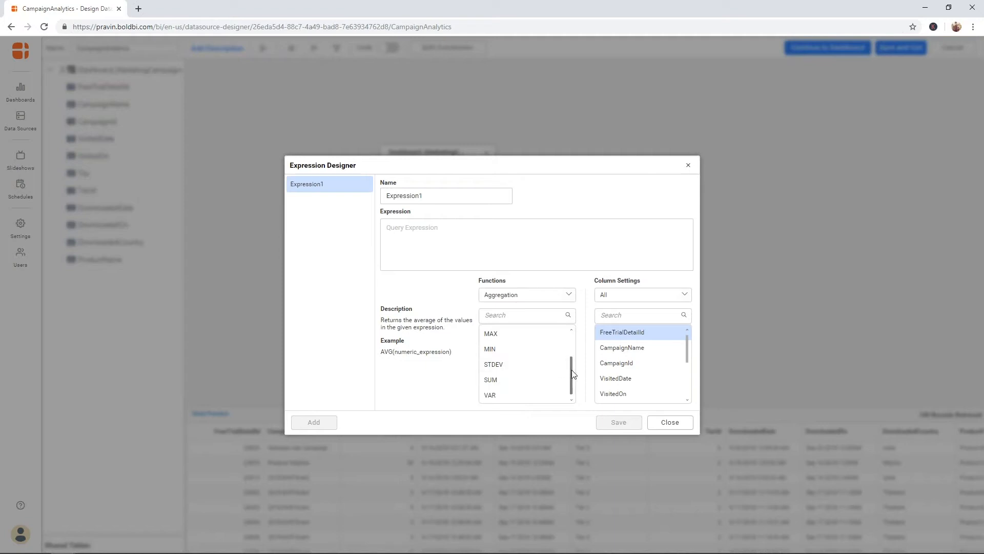
{"action": "scroll", "coordinate": [570, 371], "scroll_direction": "up", "scroll_amount": 2}
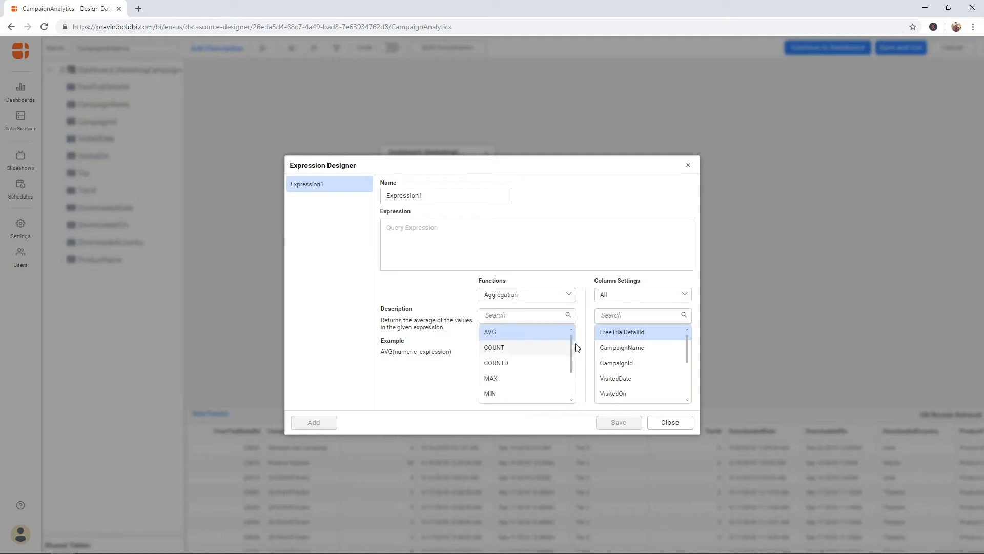
Step: Insert COUNTD() into Expression1 and place the cursor inside its parentheses
{"action": "left_click", "coordinate": [529, 362]}
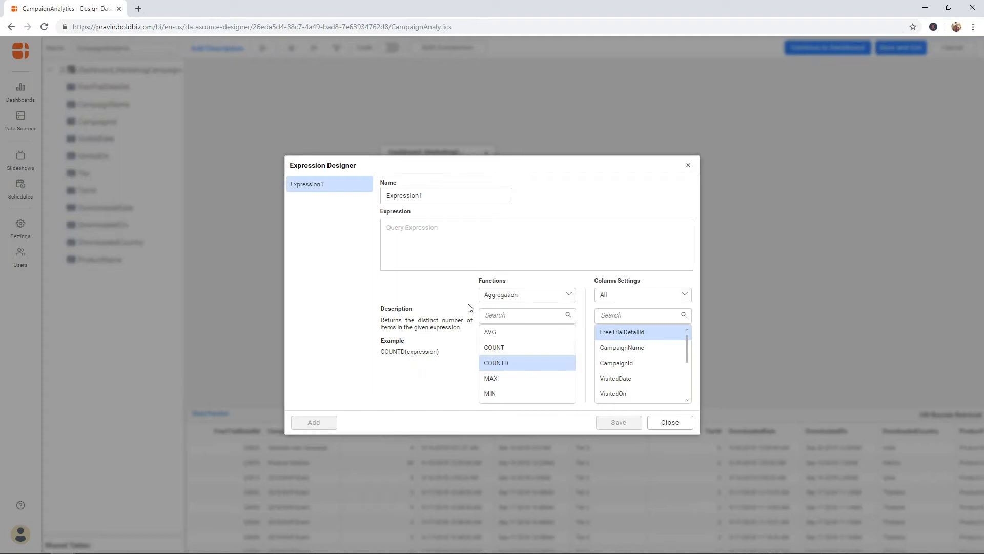
{"action": "double_click", "coordinate": [496, 362]}
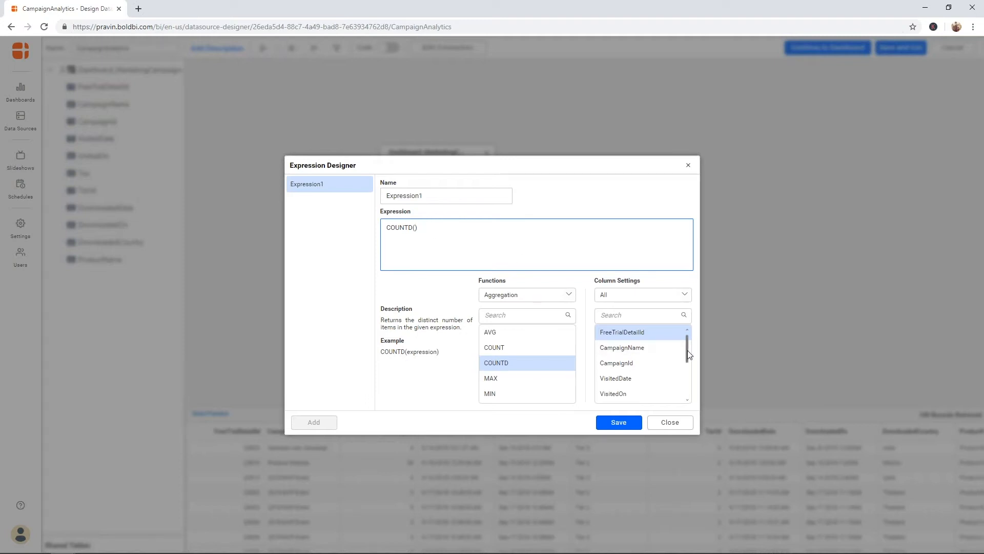
{"action": "left_click_drag", "start_coordinate": [688, 349], "coordinate": [687, 380]}
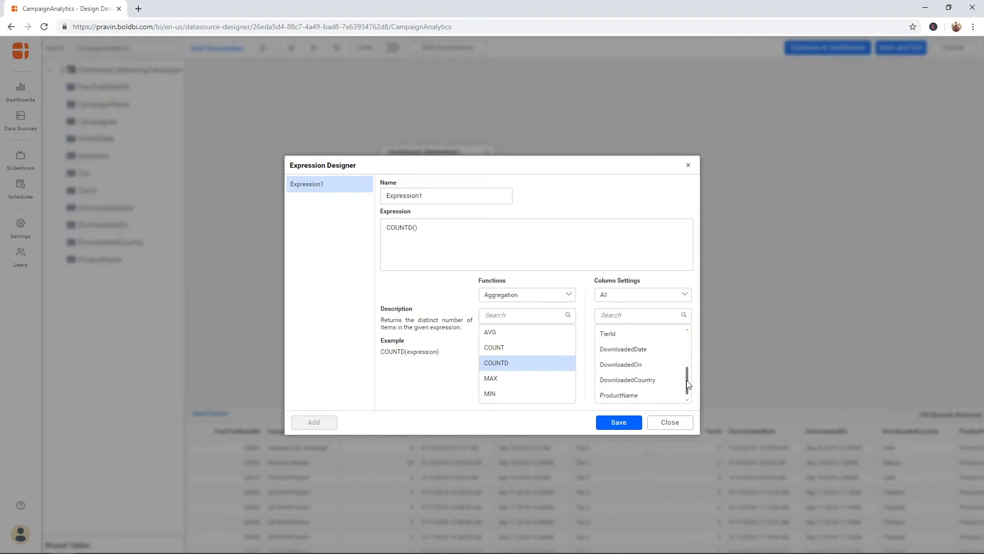
{"action": "left_click_drag", "start_coordinate": [686, 379], "coordinate": [692, 342]}
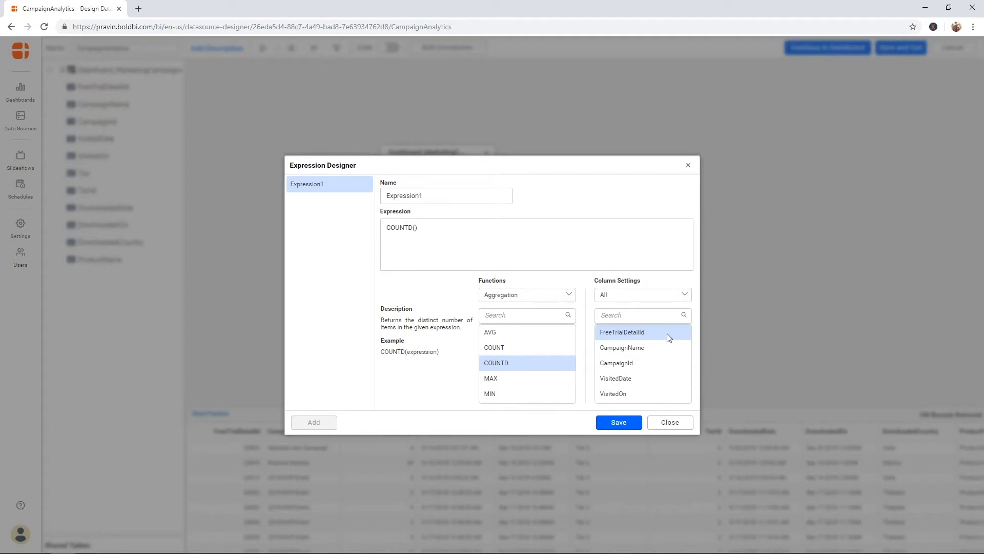
{"action": "left_click", "coordinate": [416, 228]}
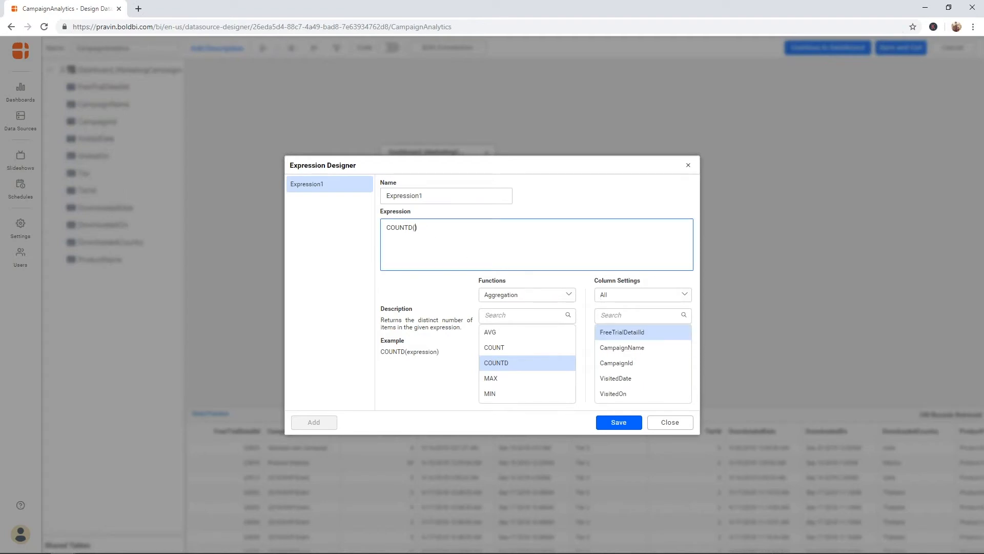
Step: Save the expression COUNTD([FreeTrialDetailId]) under the name DownloadCount and close the designer
{"action": "double_click", "coordinate": [624, 331]}
{"action": "double_click", "coordinate": [466, 194]}
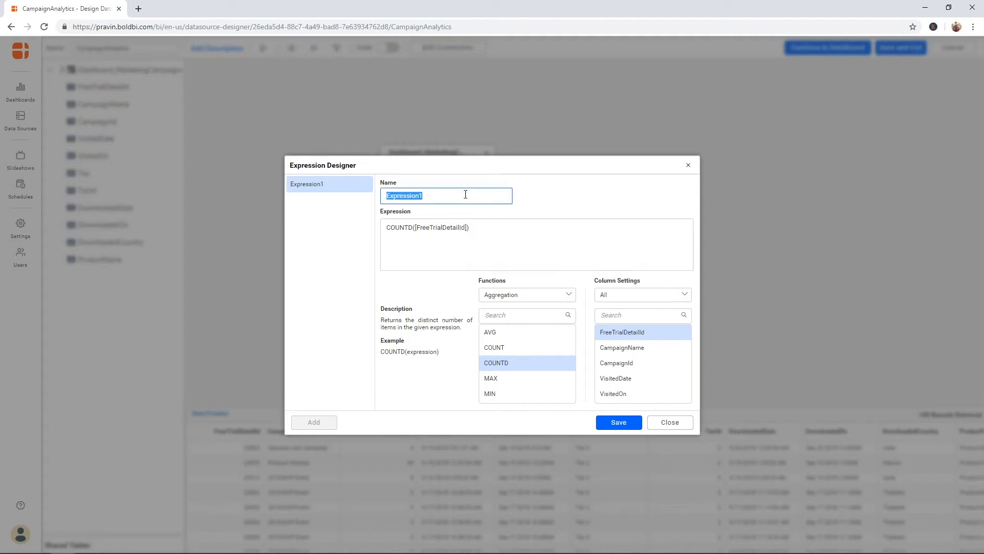
{"action": "type", "text": "DownloadCount"}
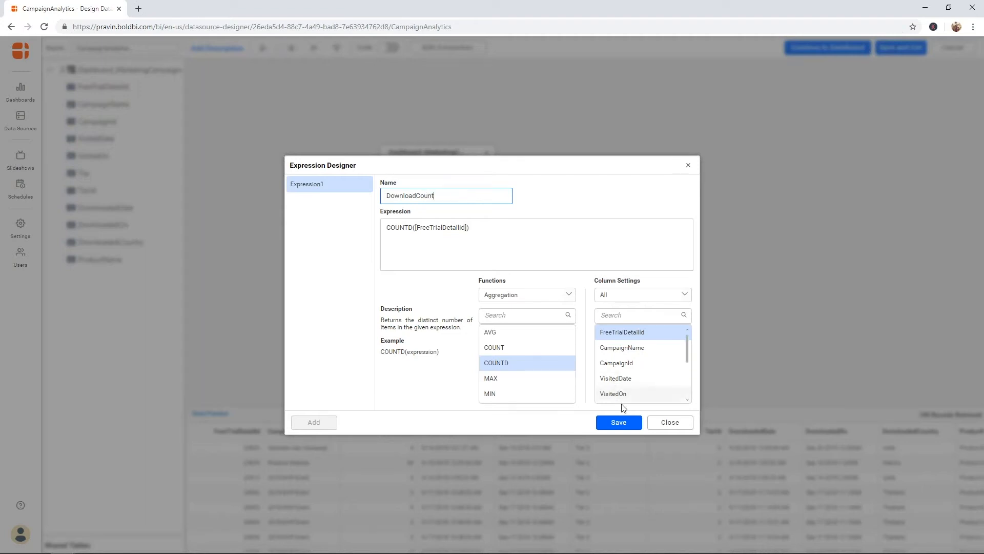
{"action": "left_click", "coordinate": [629, 419]}
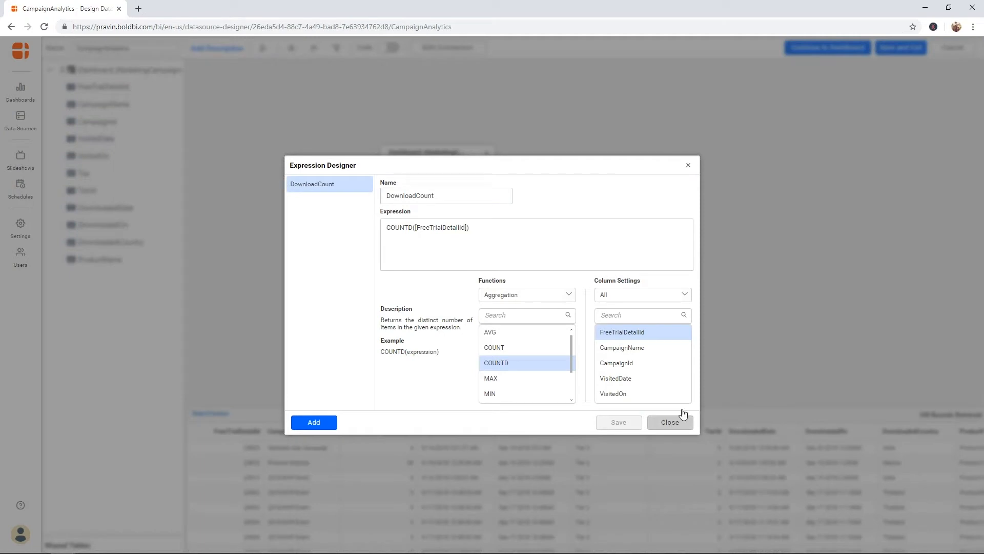
{"action": "left_click", "coordinate": [671, 422]}
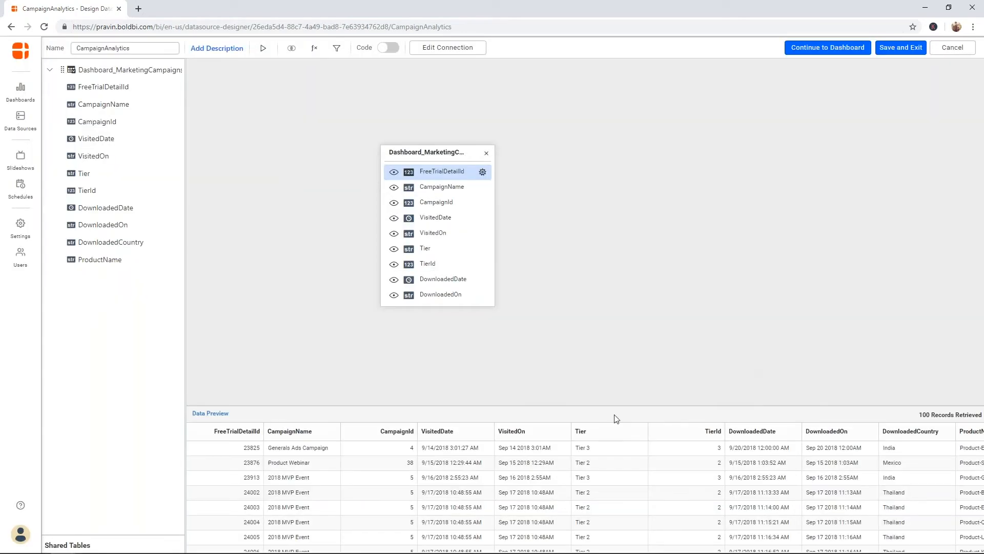
Step: Scroll the data preview right until the DownloadCount column is visible
{"action": "left_click_drag", "start_coordinate": [488, 548], "coordinate": [599, 549]}
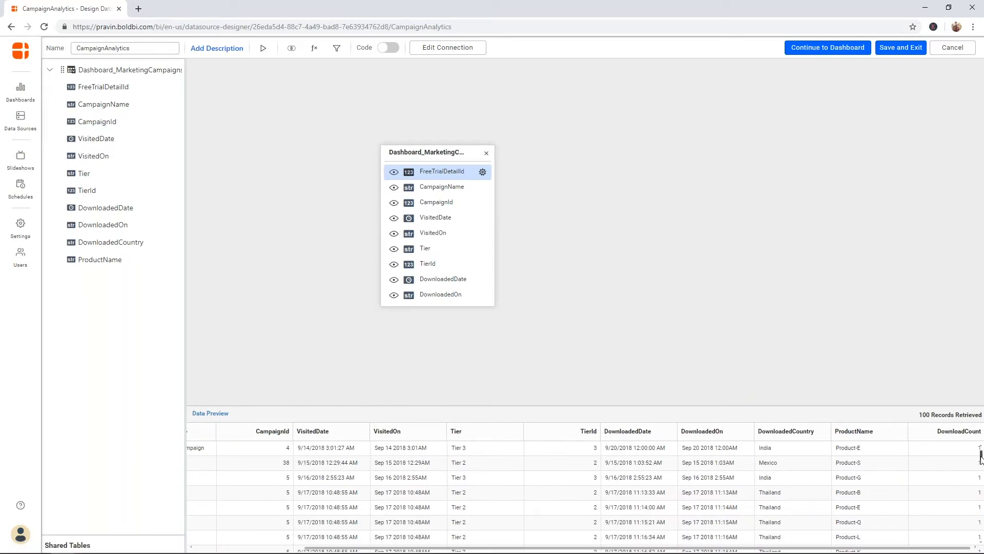
{"action": "mouse_move", "coordinate": [980, 455]}
{"action": "left_mouse_down"}
{"action": "mouse_move", "coordinate": [981, 474]}
{"action": "mouse_move", "coordinate": [980, 453]}
{"action": "left_mouse_up"}
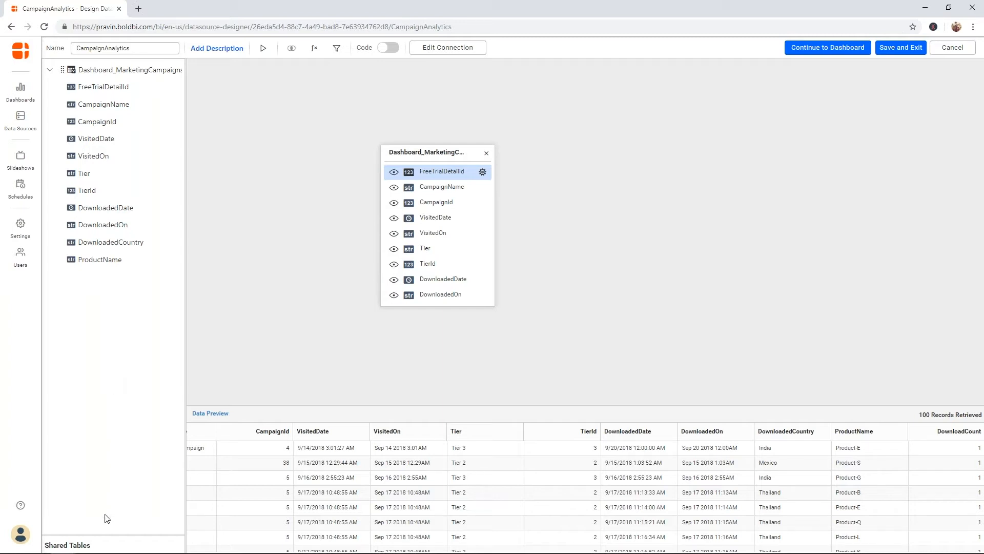
{"action": "left_click", "coordinate": [109, 535]}
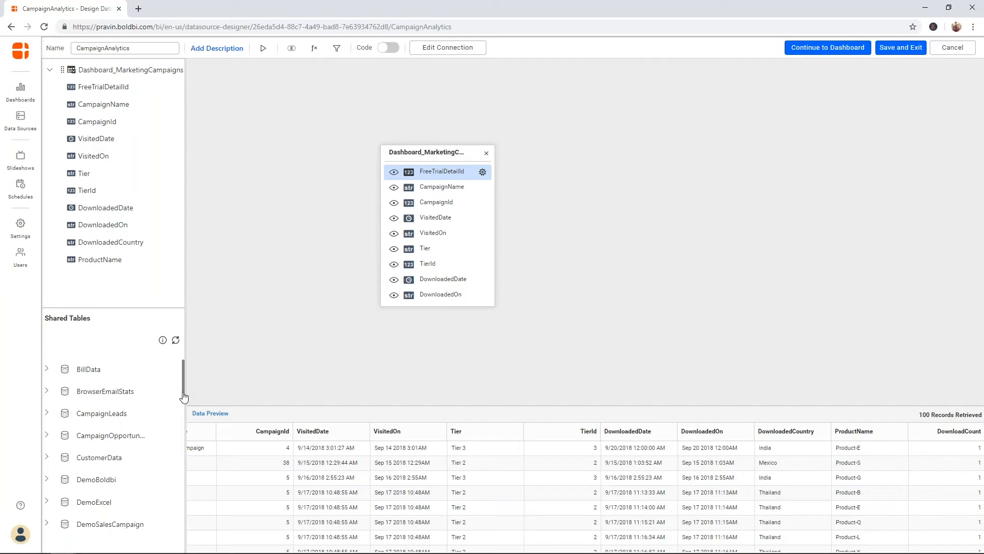
{"action": "left_click", "coordinate": [47, 413]}
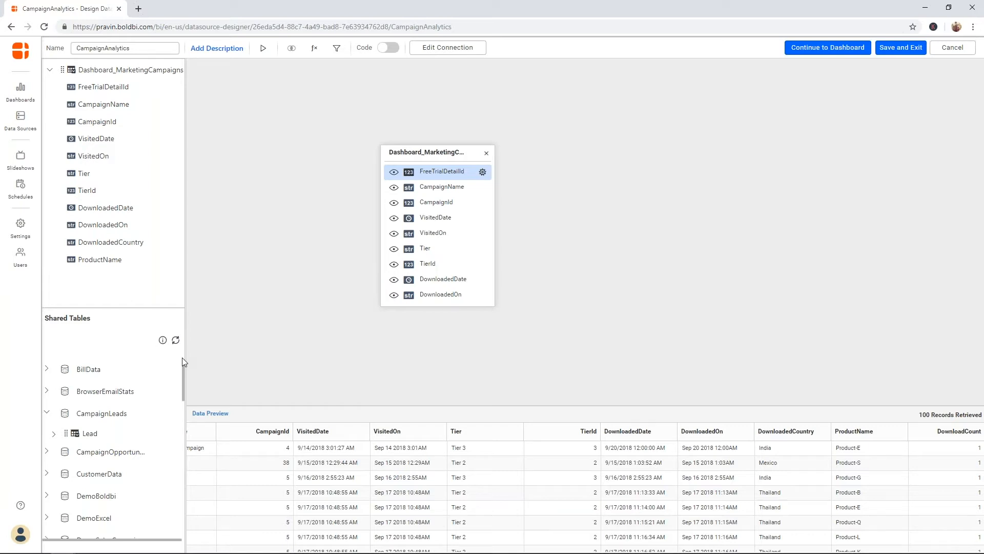
{"action": "left_click", "coordinate": [114, 299]}
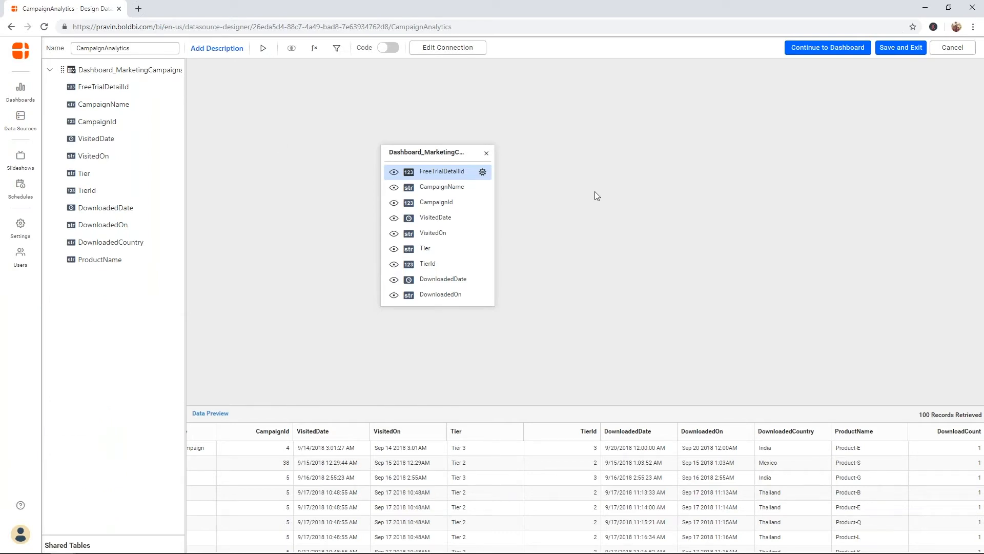
{"action": "left_click", "coordinate": [483, 173]}
{"action": "mouse_move", "coordinate": [468, 204]}
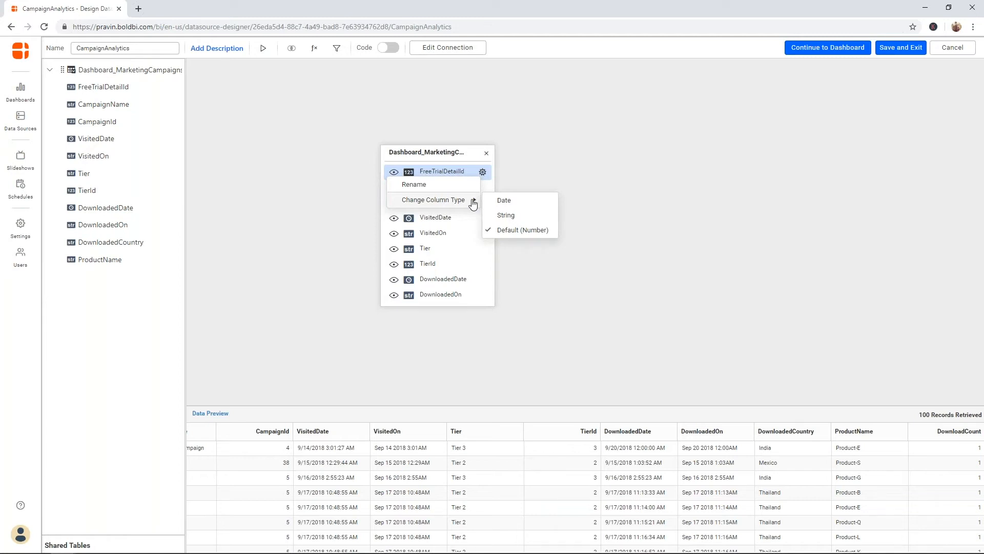
{"action": "left_click", "coordinate": [580, 164]}
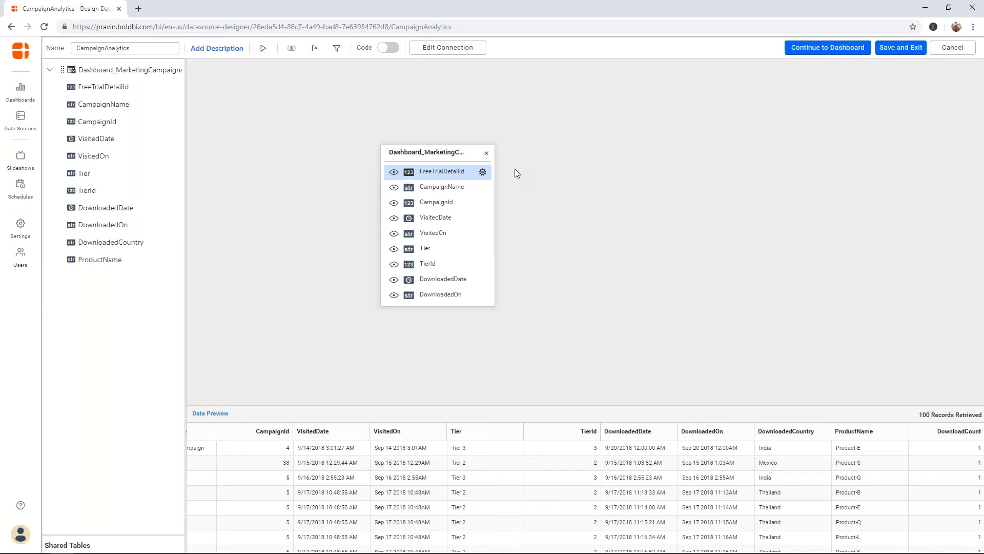
Step: Continue from the CampaignAnalytics data source to a new blank dashboard, Untitled (17)
{"action": "left_click", "coordinate": [838, 51]}
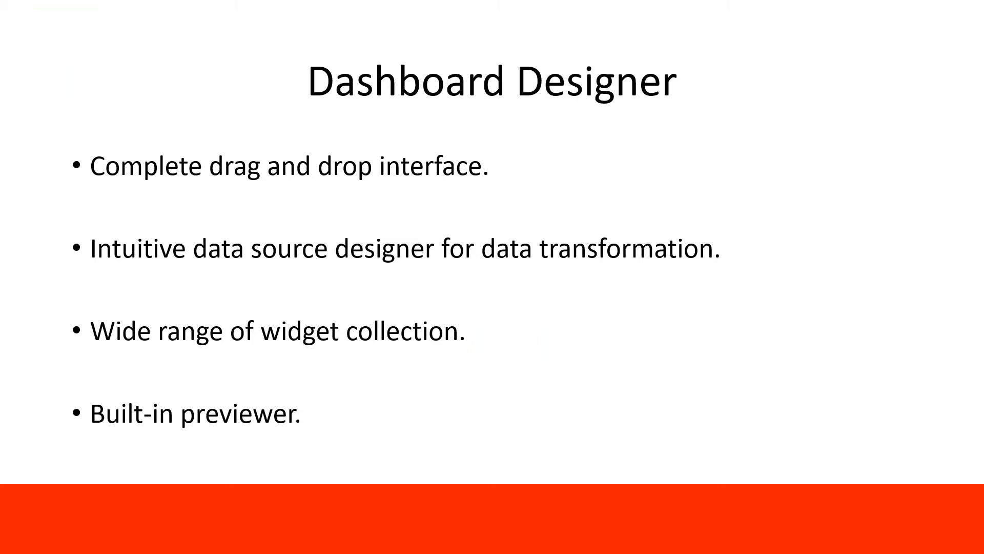
{"action": "key", "text": "Right"}
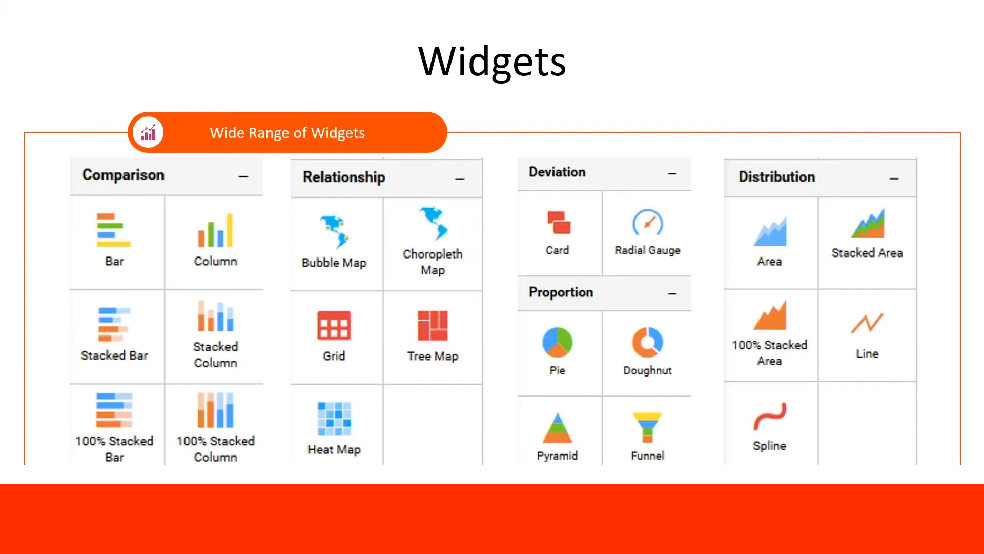
{"action": "key", "text": "Left"}
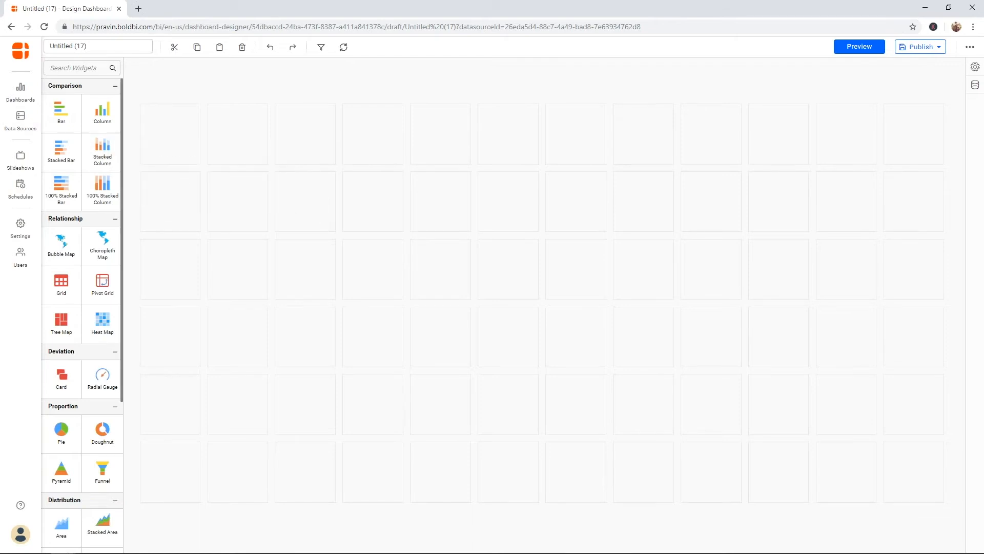
Step: Show the dashboard's Data Sources pane listing CampaignAnalytics
{"action": "mouse_move", "coordinate": [122, 176]}
{"action": "left_mouse_down"}
{"action": "mouse_move", "coordinate": [123, 324]}
{"action": "mouse_move", "coordinate": [130, 167]}
{"action": "left_mouse_up"}
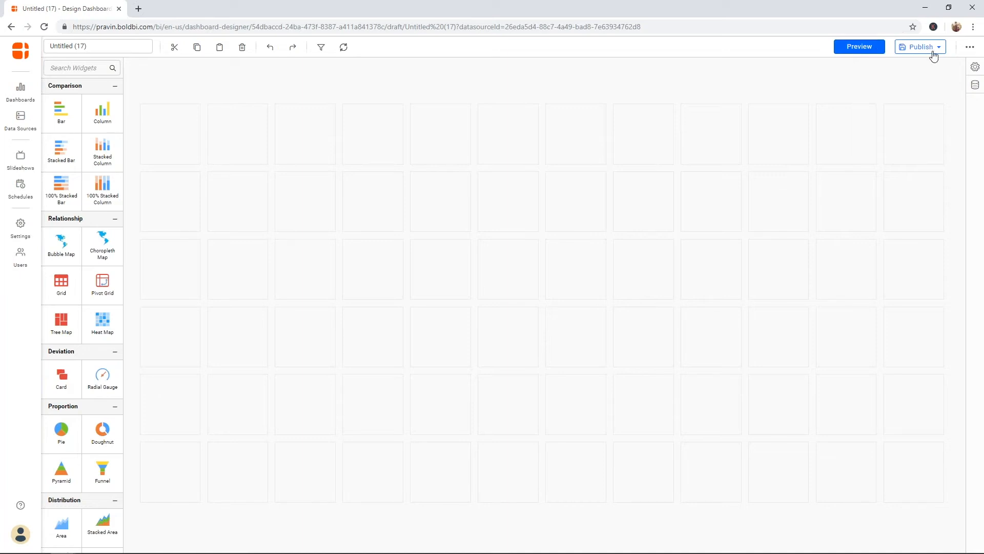
{"action": "left_click", "coordinate": [975, 85]}
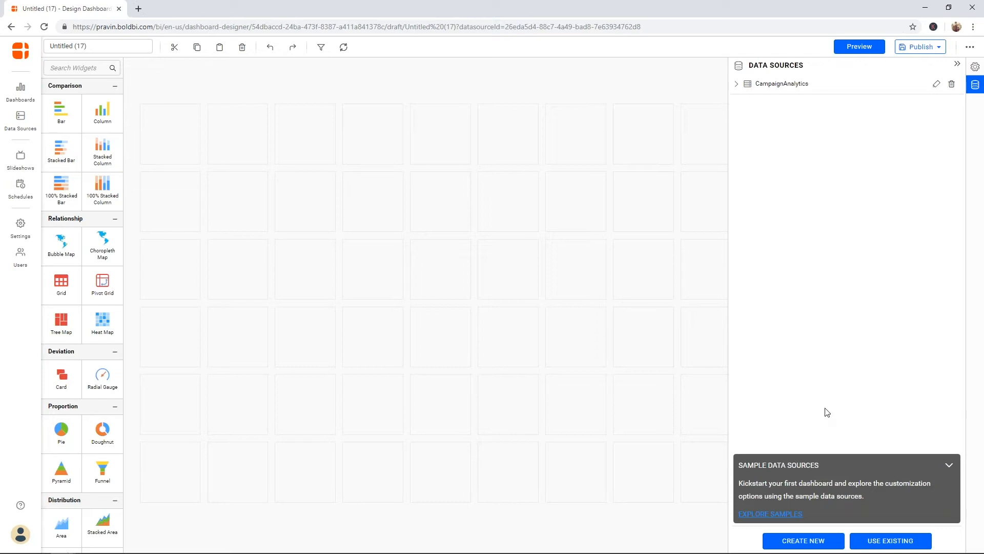
Step: Expand CampaignAnalytics in the Data Sources pane to list its fields through DownloadCount
{"action": "left_click", "coordinate": [802, 540]}
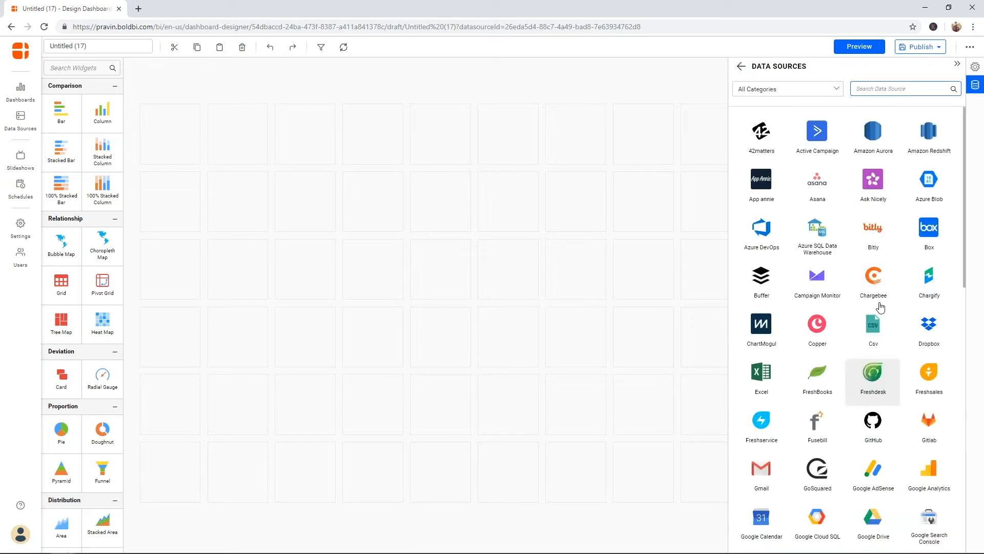
{"action": "left_click_drag", "start_coordinate": [963, 241], "coordinate": [962, 289]}
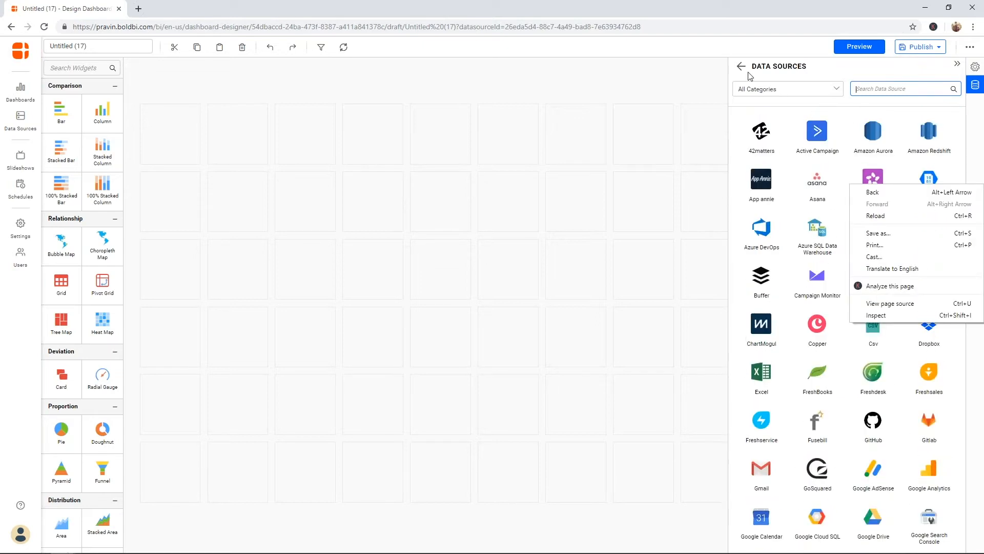
{"action": "left_click", "coordinate": [741, 67]}
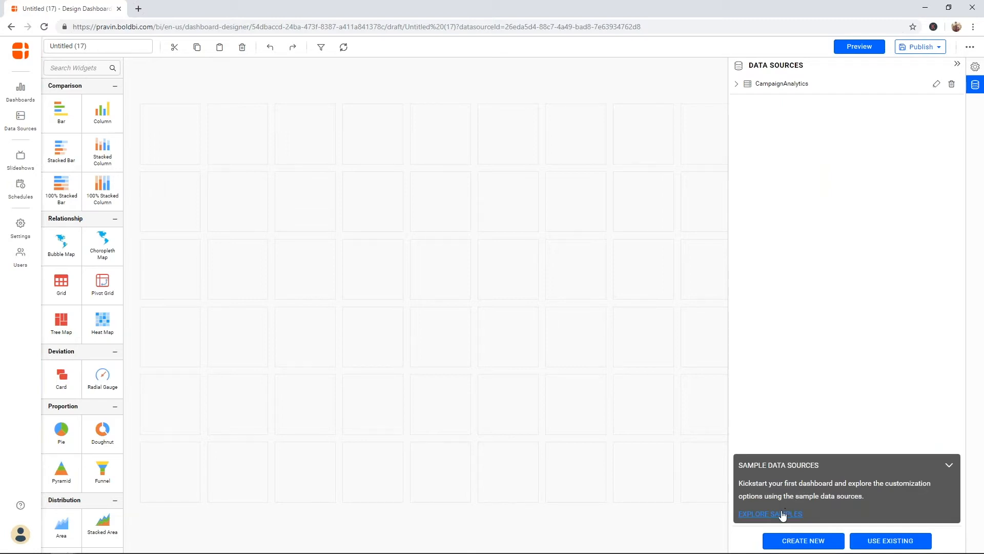
{"action": "left_click", "coordinate": [949, 467]}
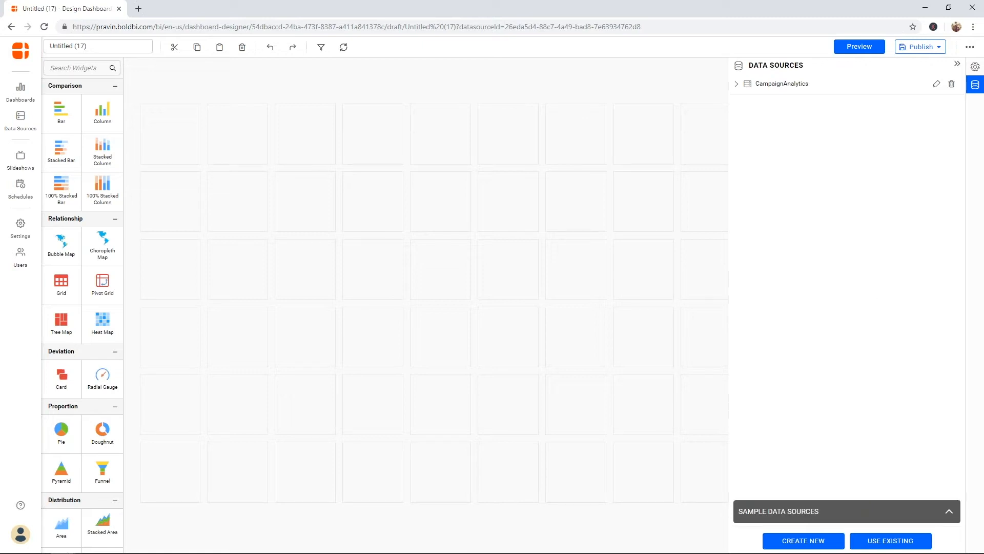
{"action": "left_click", "coordinate": [976, 68]}
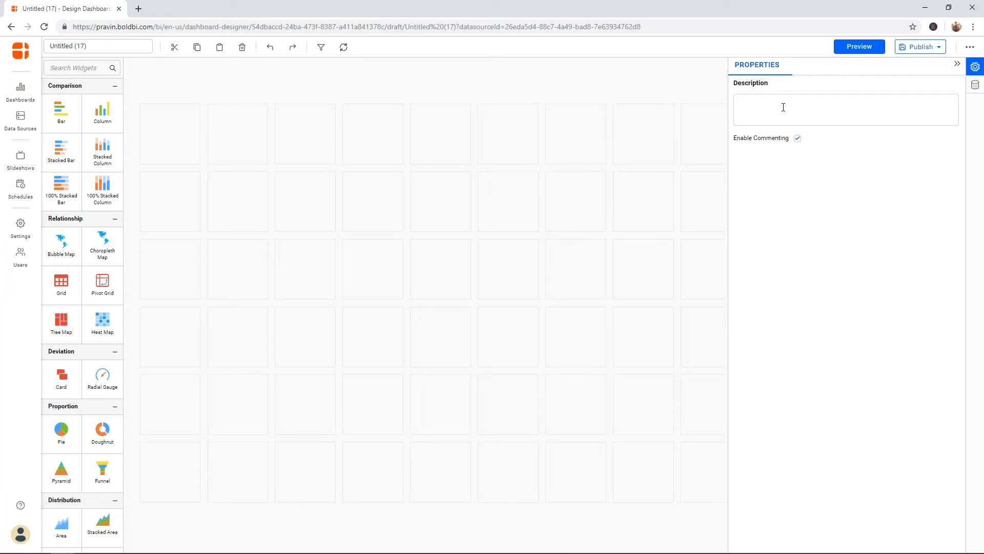
{"action": "left_click", "coordinate": [956, 63]}
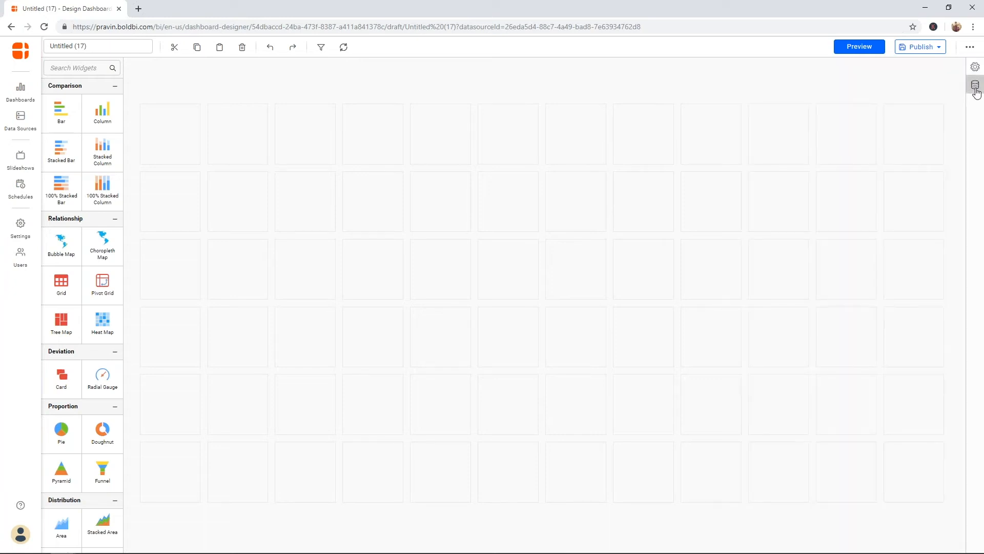
{"action": "left_click", "coordinate": [975, 85]}
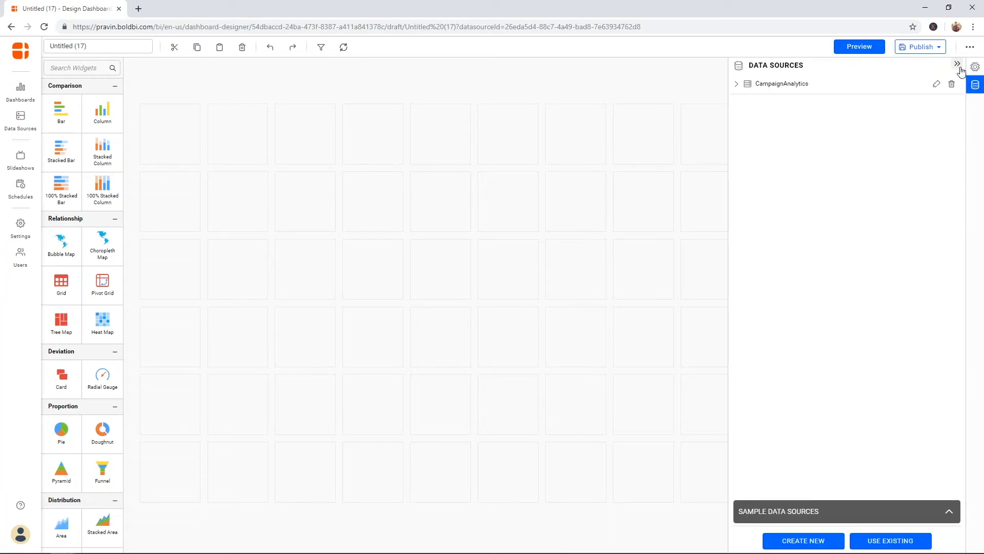
{"action": "left_click", "coordinate": [736, 86]}
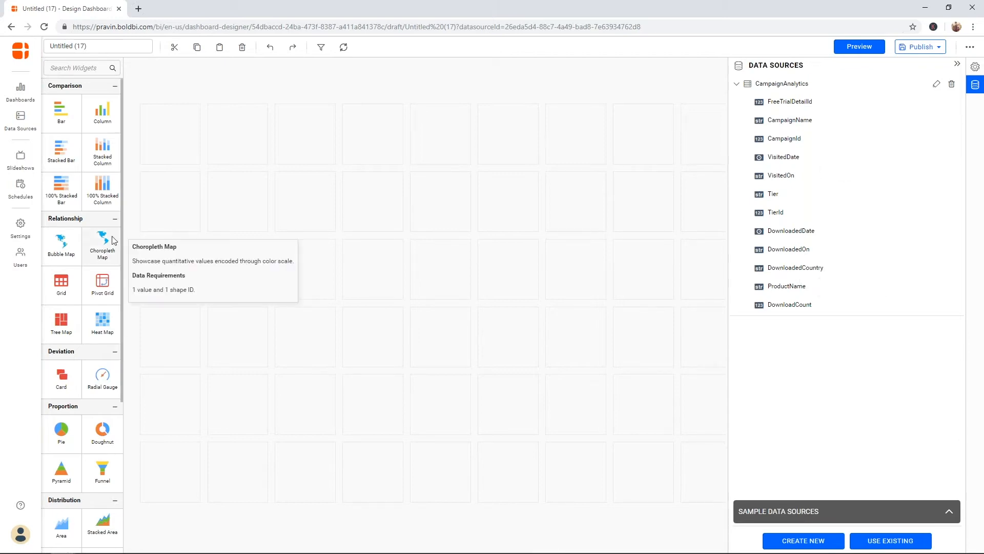
Step: Place a choropleth map on the canvas and enlarge it across the canvas
{"action": "left_click_drag", "start_coordinate": [114, 240], "coordinate": [172, 316]}
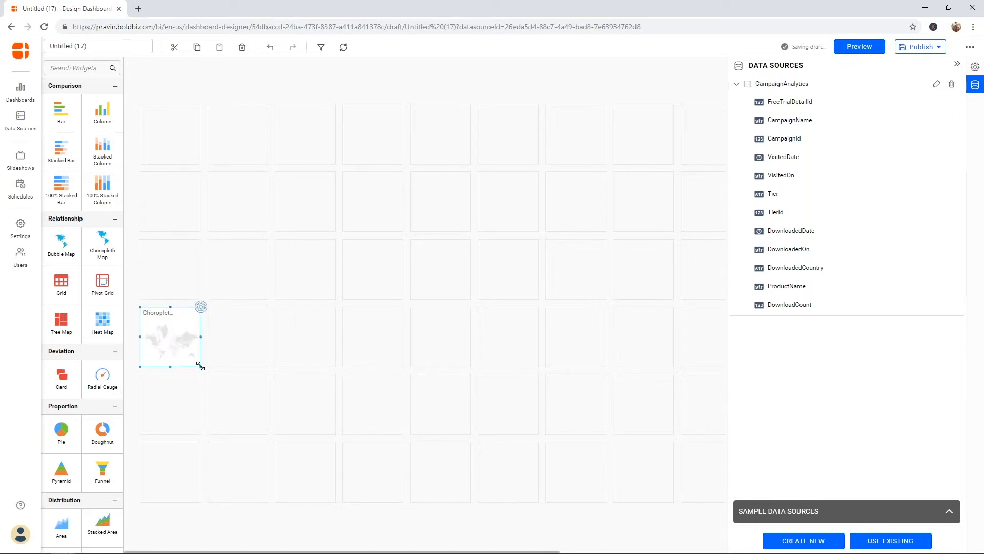
{"action": "left_click_drag", "start_coordinate": [201, 366], "coordinate": [423, 463]}
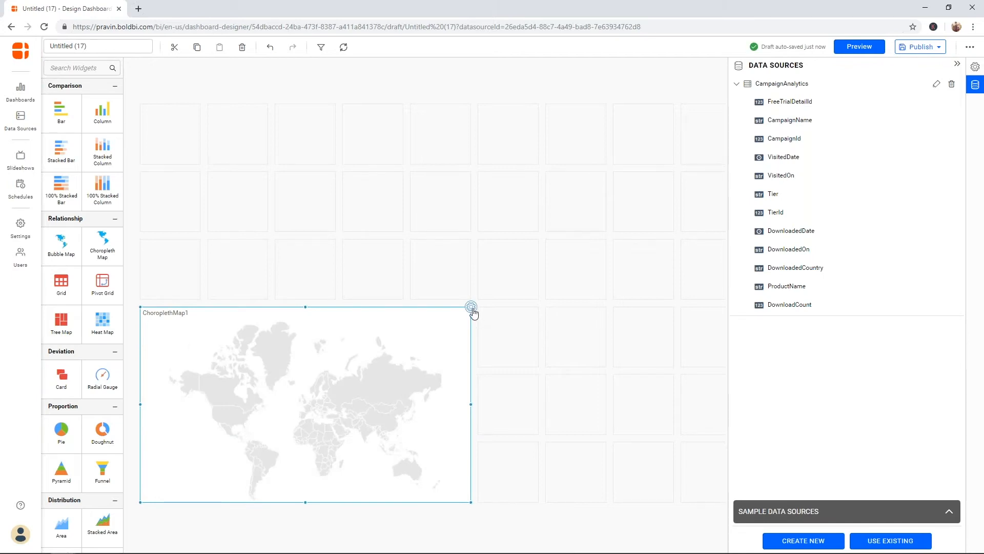
{"action": "left_click", "coordinate": [471, 308]}
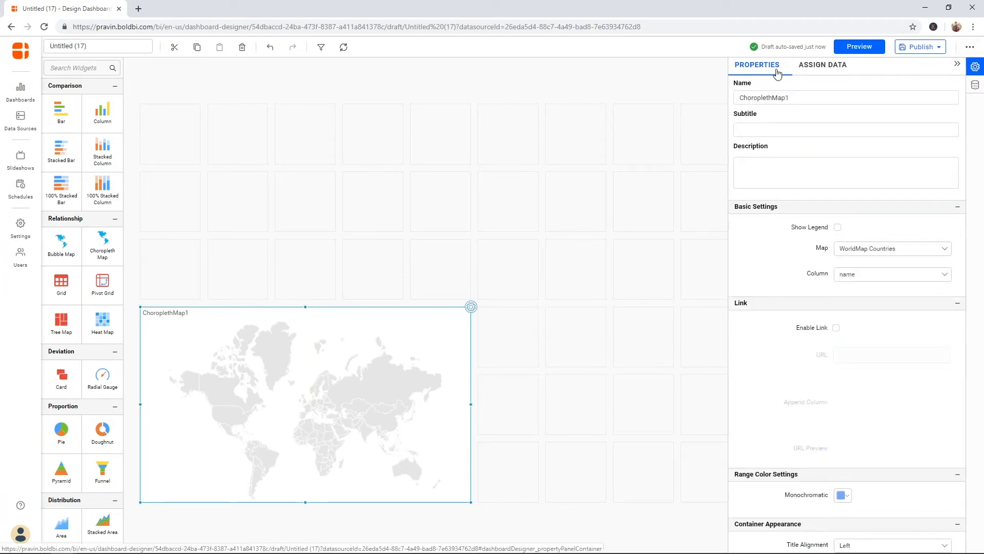
Step: Bind DownloadedCountry to the map's Shape and DownloadCount to its Value
{"action": "left_click", "coordinate": [834, 69]}
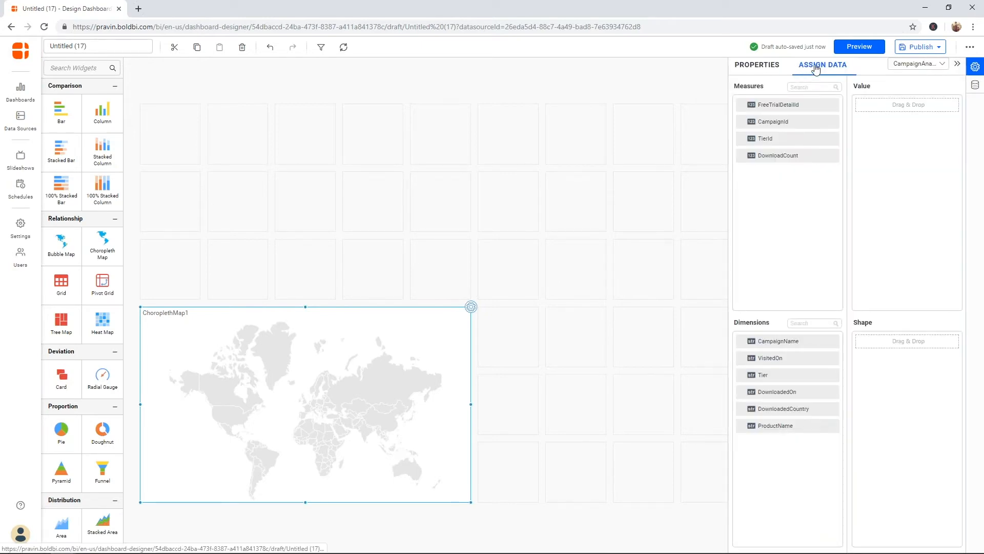
{"action": "left_click", "coordinate": [918, 63]}
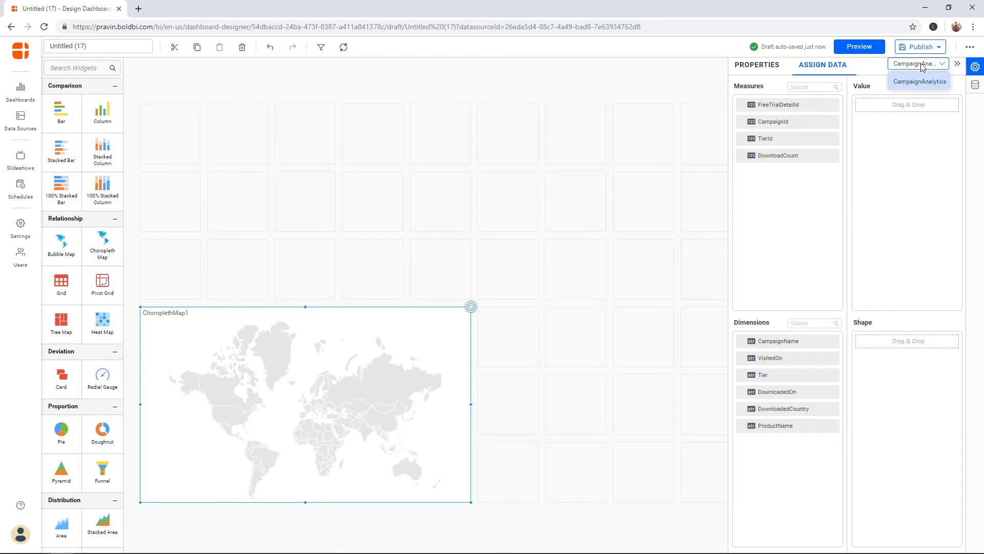
{"action": "left_click", "coordinate": [874, 64]}
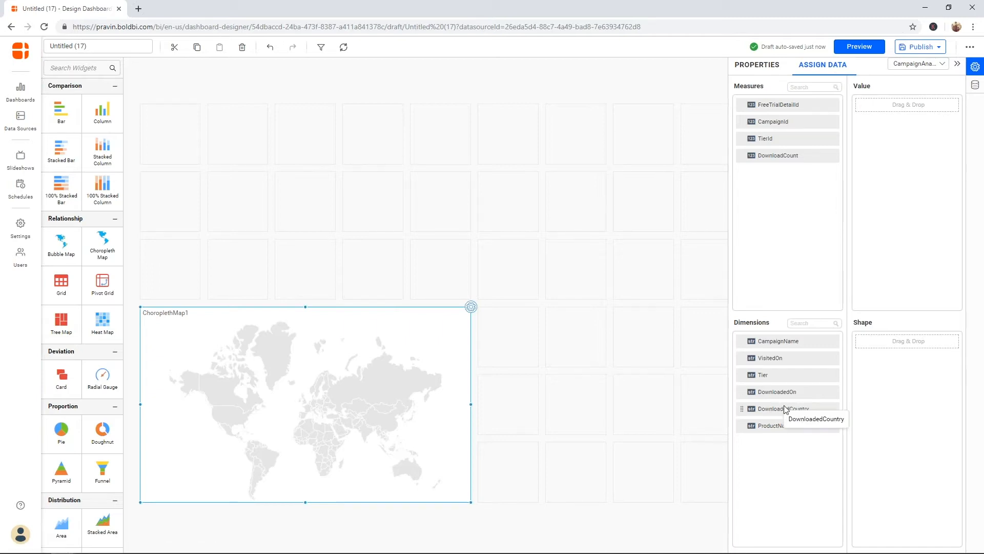
{"action": "left_click_drag", "start_coordinate": [783, 408], "coordinate": [874, 386]}
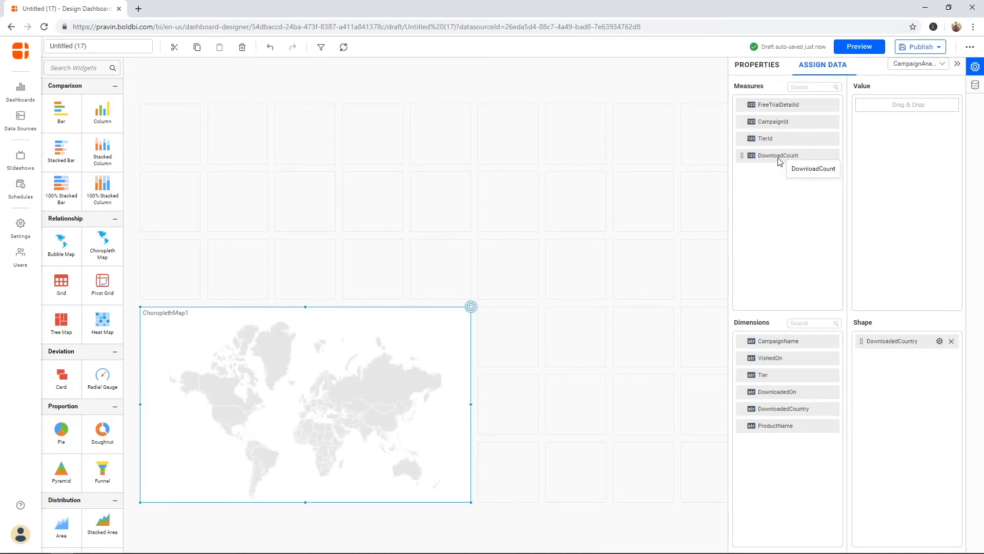
{"action": "left_click_drag", "start_coordinate": [778, 161], "coordinate": [867, 160]}
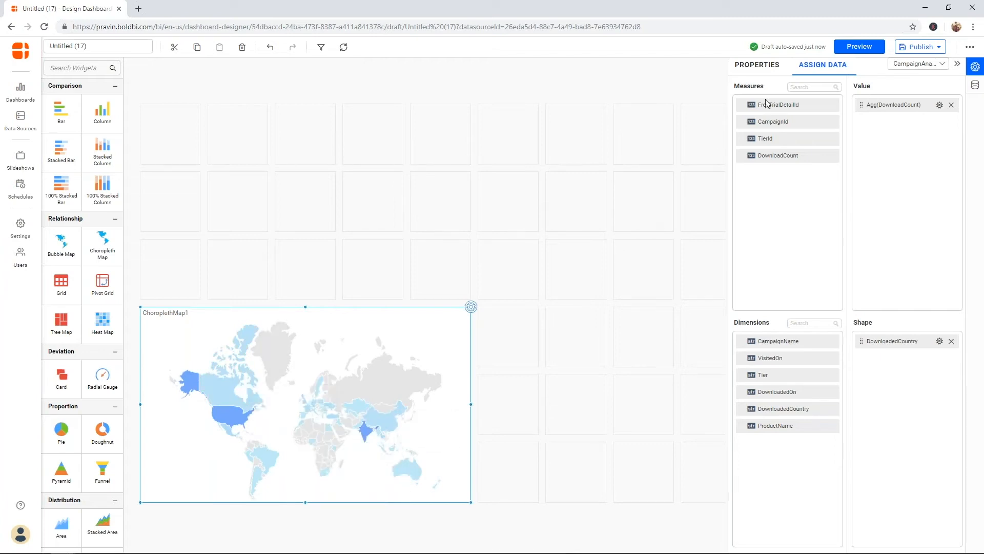
{"action": "left_click", "coordinate": [763, 71]}
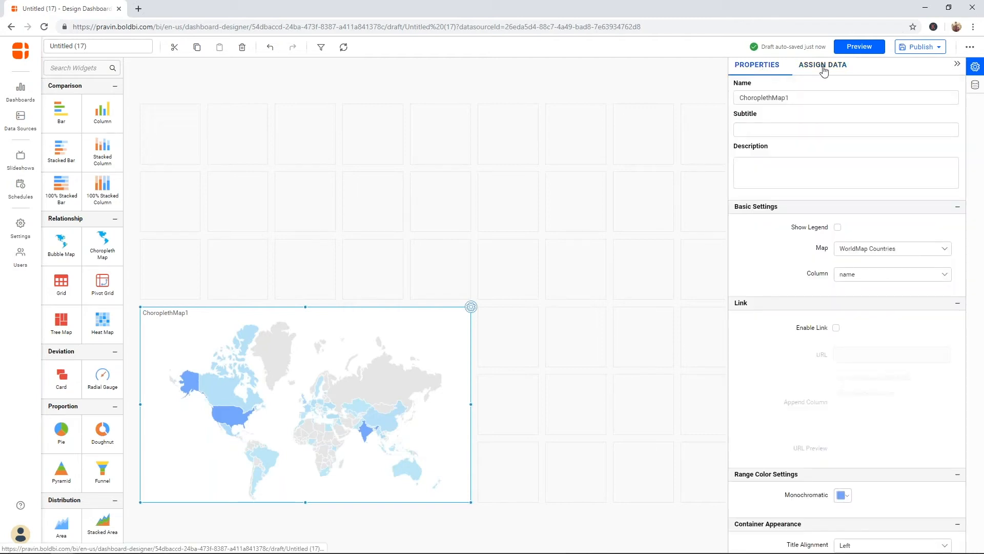
Step: Rename the map to 'Downloads by Country' and widen it toward the right
{"action": "double_click", "coordinate": [862, 100]}
{"action": "type", "text": "Dow"}
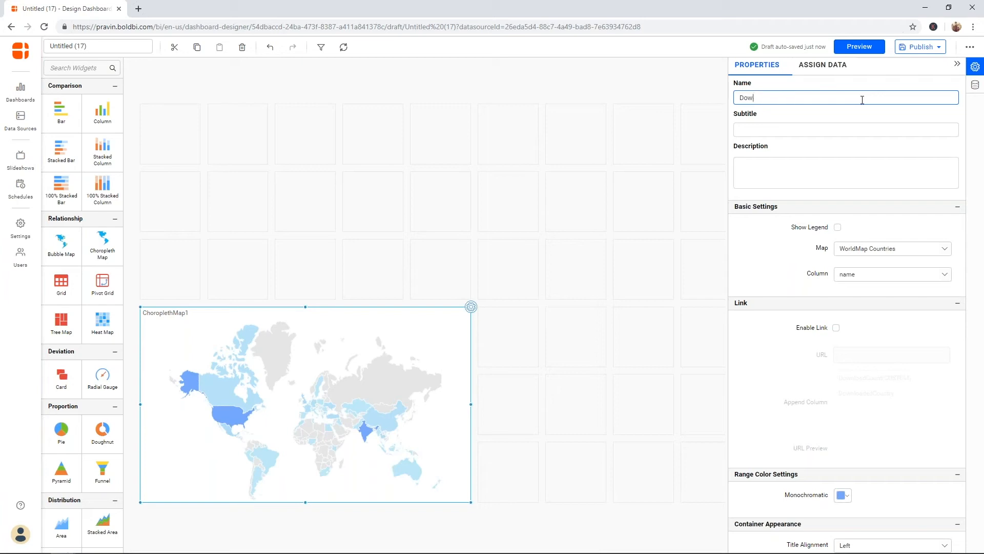
{"action": "type", "text": "nloads by Country"}
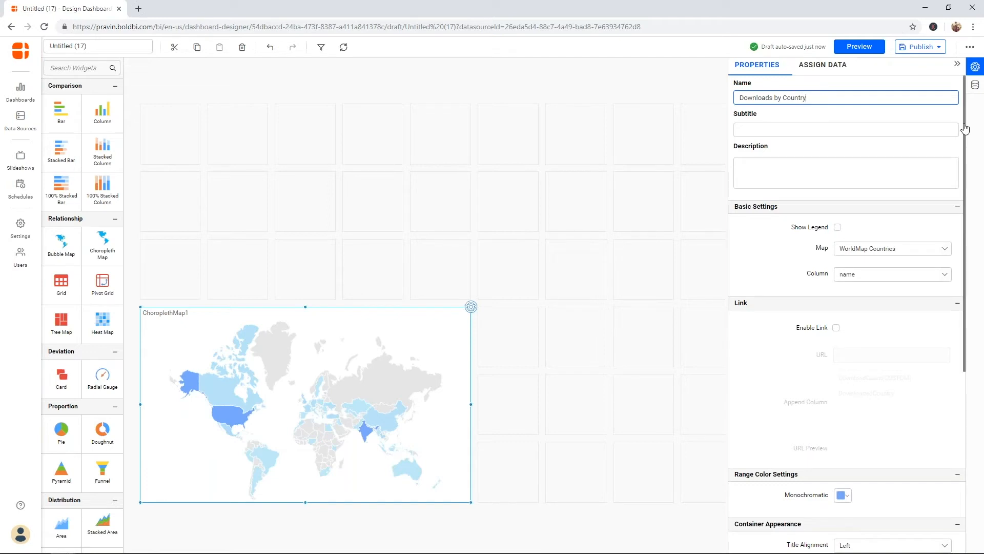
{"action": "left_click_drag", "start_coordinate": [965, 128], "coordinate": [965, 145]}
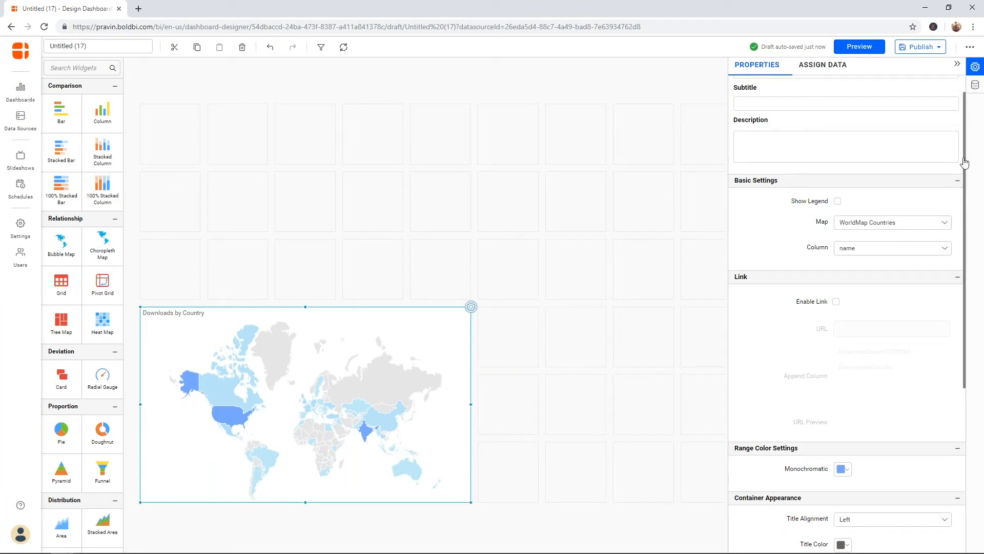
{"action": "mouse_move", "coordinate": [965, 163]}
{"action": "left_mouse_down"}
{"action": "mouse_move", "coordinate": [958, 332]}
{"action": "mouse_move", "coordinate": [959, 149]}
{"action": "left_mouse_up"}
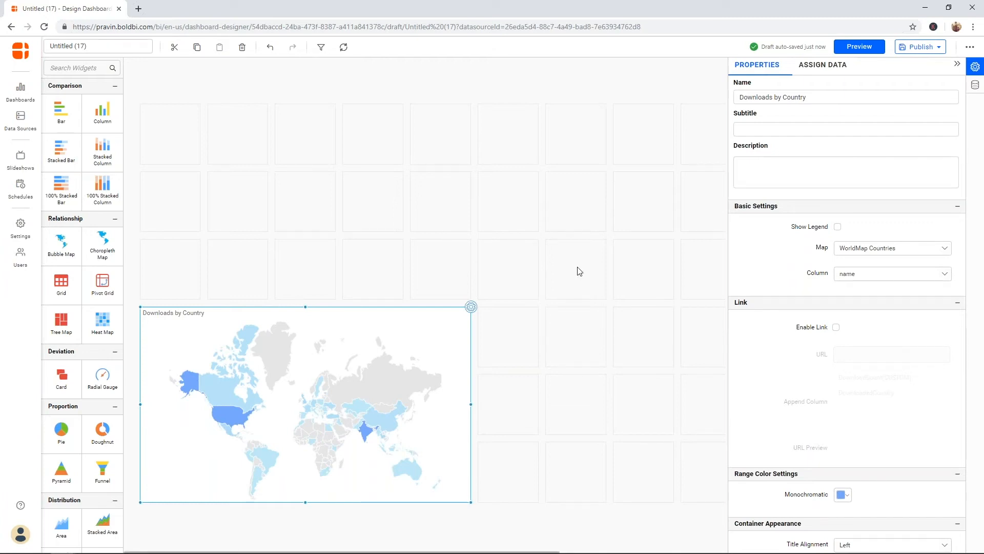
{"action": "left_click", "coordinate": [957, 64]}
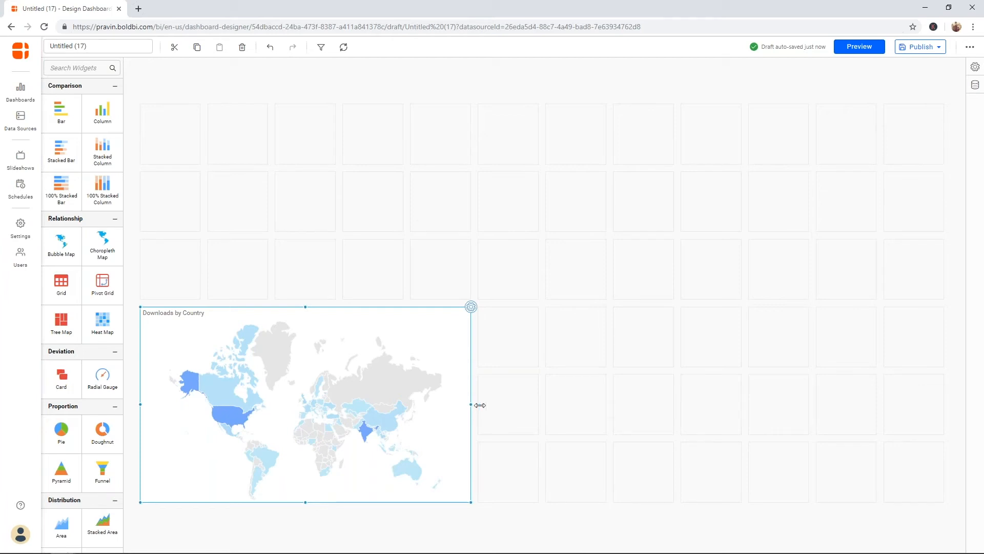
{"action": "left_click_drag", "start_coordinate": [480, 405], "coordinate": [505, 404]}
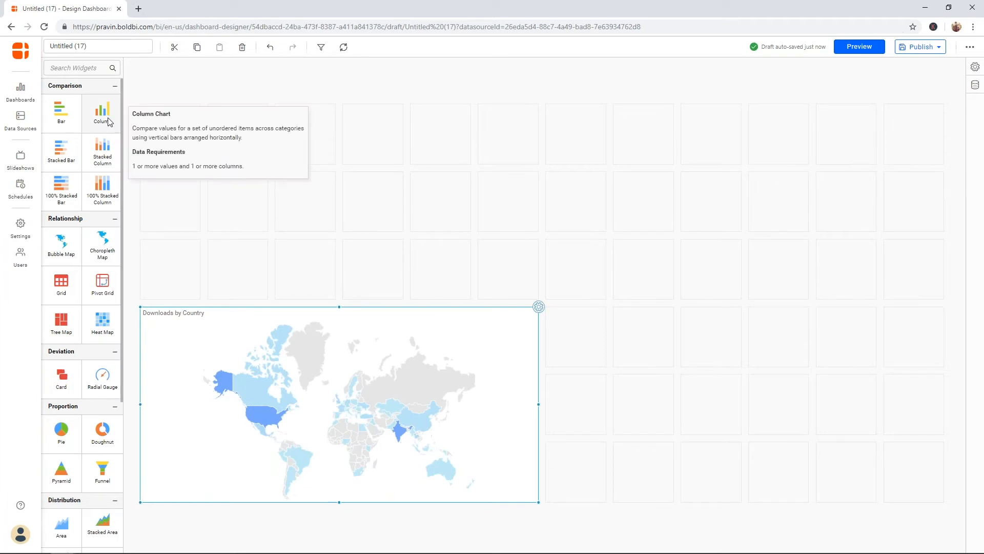
Step: Add a column chart beside the map with ProductName as columns and DownloadCount as values
{"action": "left_click_drag", "start_coordinate": [110, 122], "coordinate": [904, 468]}
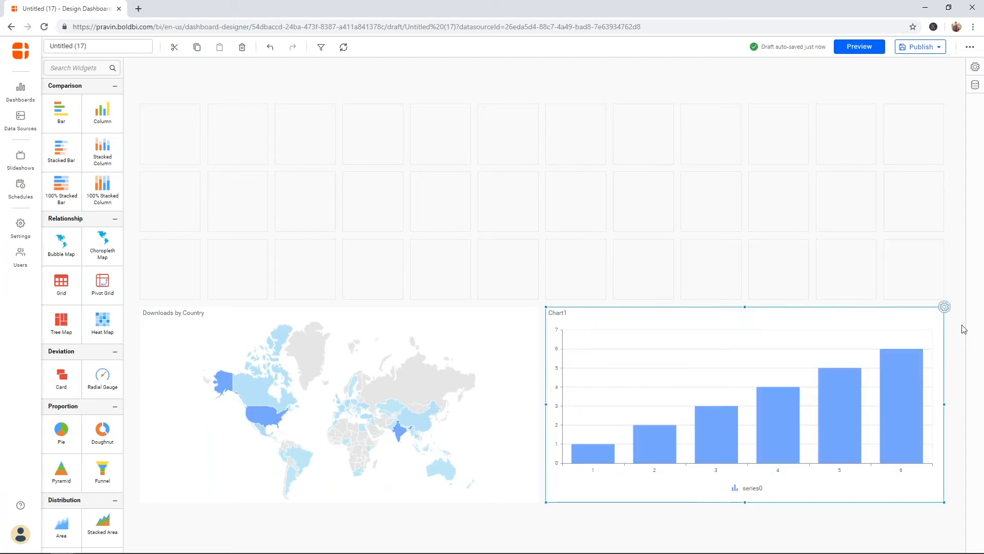
{"action": "left_click", "coordinate": [944, 307]}
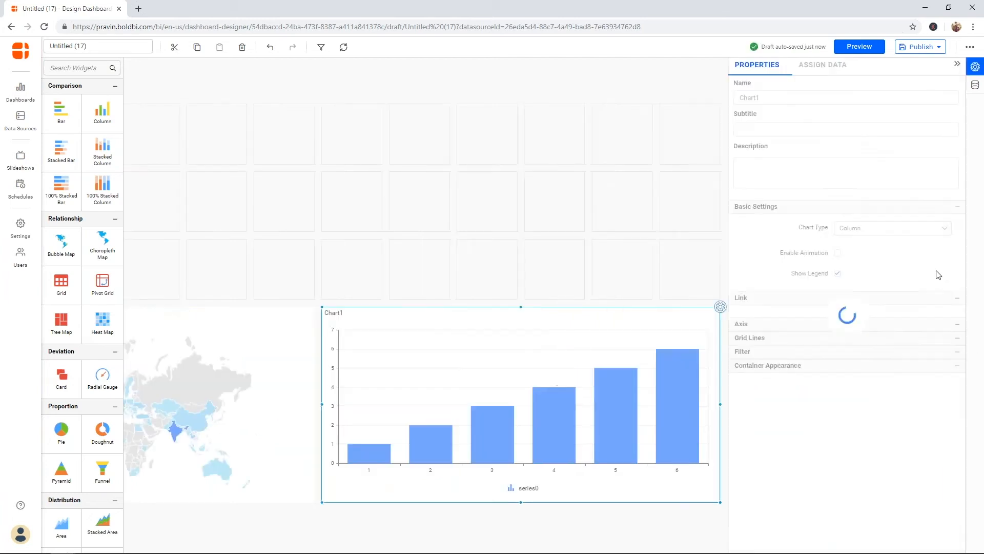
{"action": "left_click", "coordinate": [830, 70]}
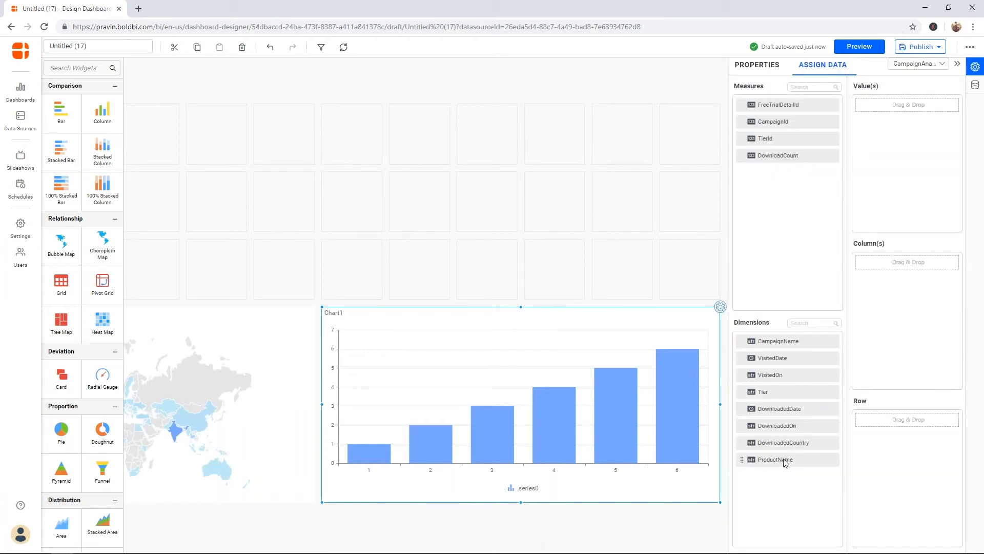
{"action": "left_click_drag", "start_coordinate": [784, 462], "coordinate": [907, 262]}
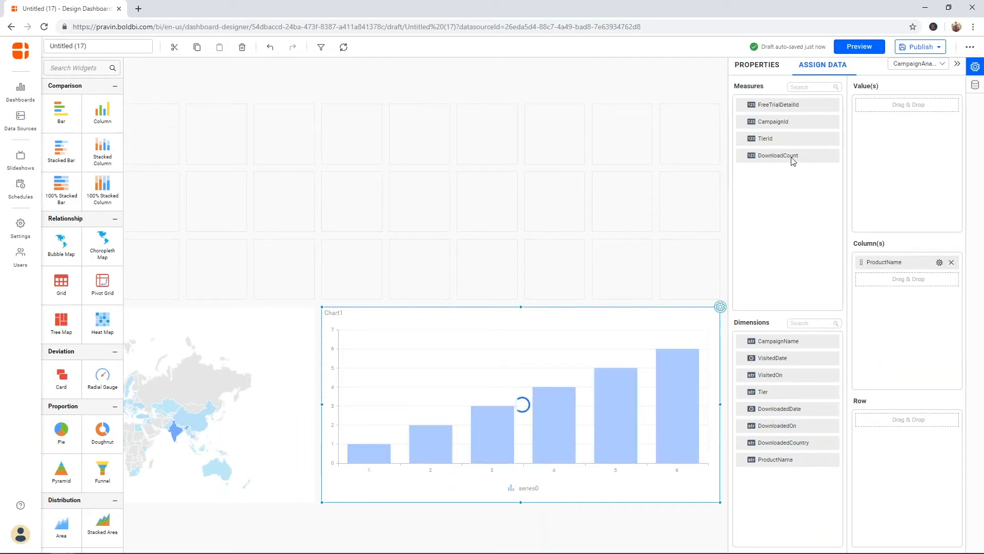
{"action": "left_click_drag", "start_coordinate": [791, 156], "coordinate": [884, 157]}
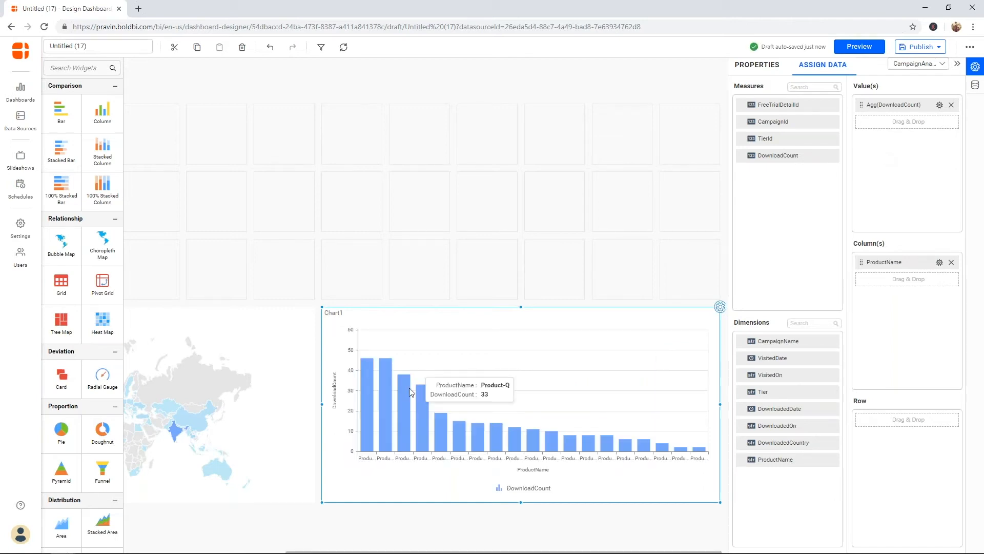
{"action": "mouse_move", "coordinate": [371, 392]}
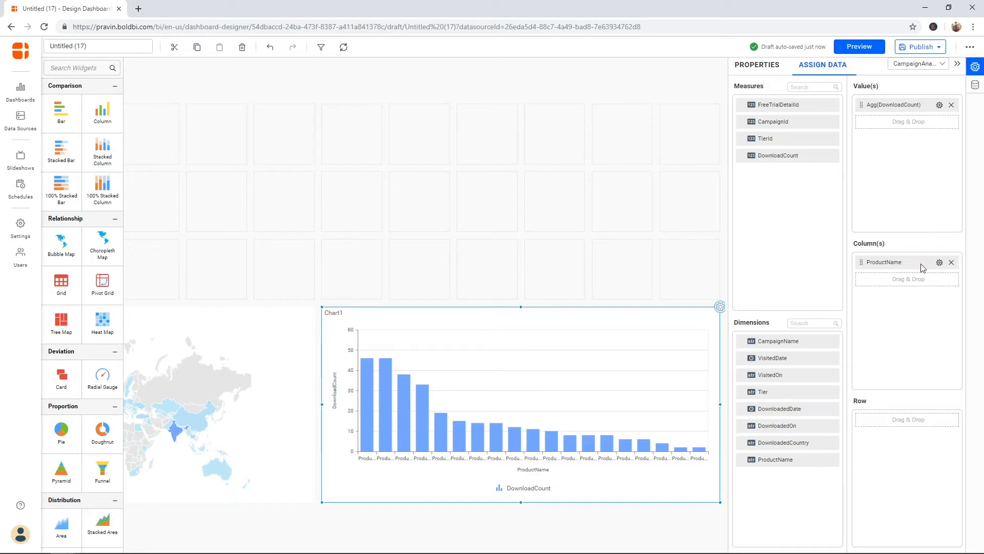
Step: Inspect the DownloadCount measure filter and close it without changes
{"action": "left_click", "coordinate": [940, 105]}
{"action": "mouse_move", "coordinate": [943, 120]}
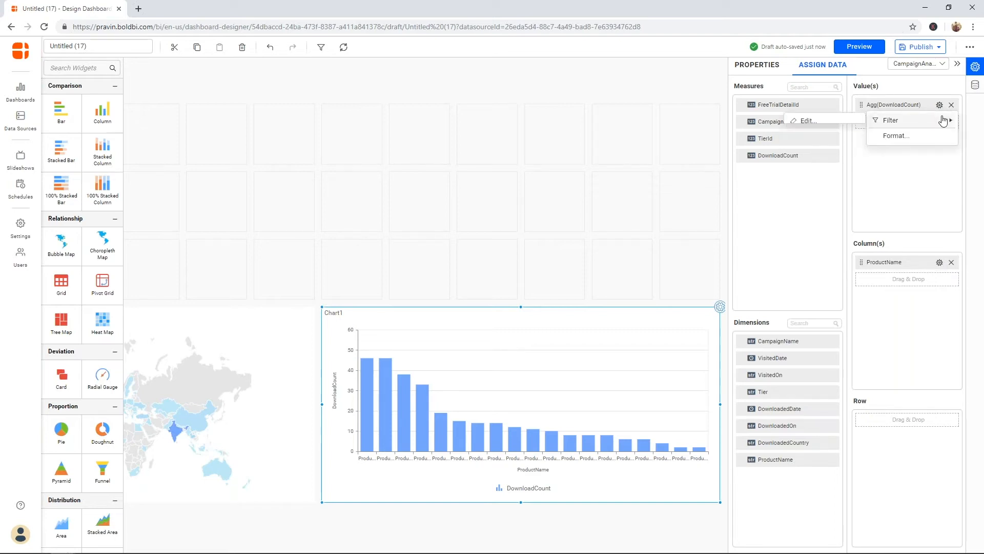
{"action": "left_click", "coordinate": [855, 123]}
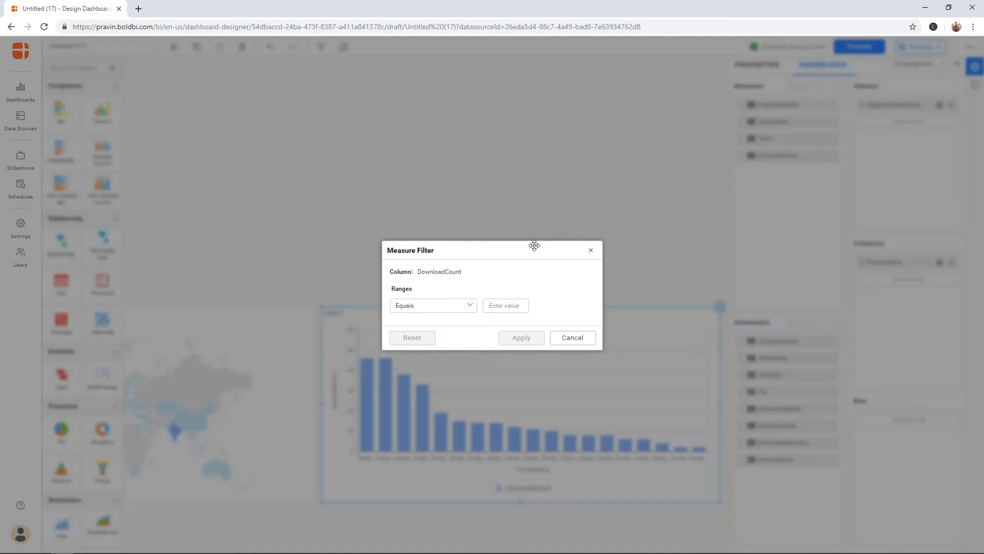
{"action": "left_click_drag", "start_coordinate": [534, 245], "coordinate": [609, 282]}
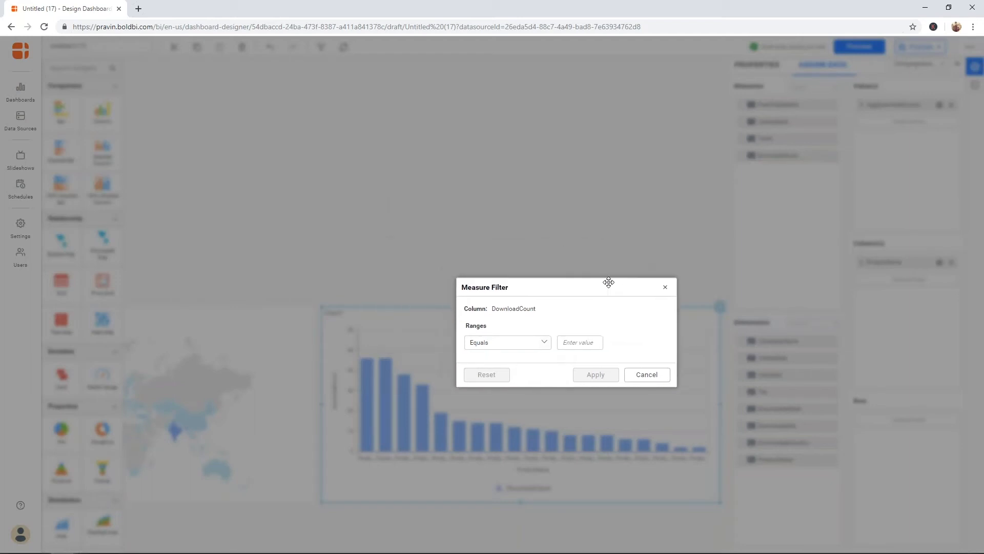
{"action": "left_click", "coordinate": [666, 289]}
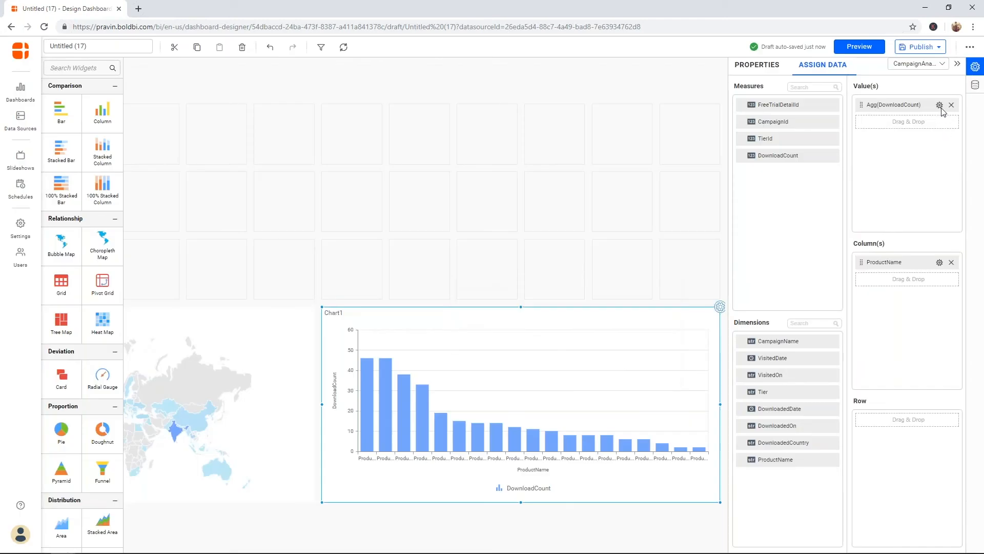
Step: Open the ProductName filter and try a condition on the DownloadCount column
{"action": "left_click", "coordinate": [940, 263]}
{"action": "mouse_move", "coordinate": [935, 298]}
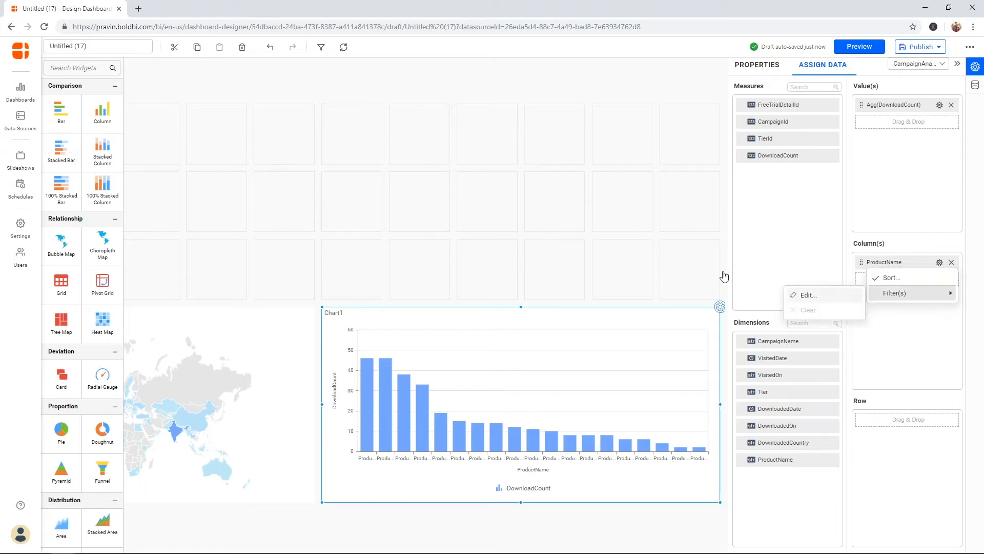
{"action": "left_click", "coordinate": [809, 295]}
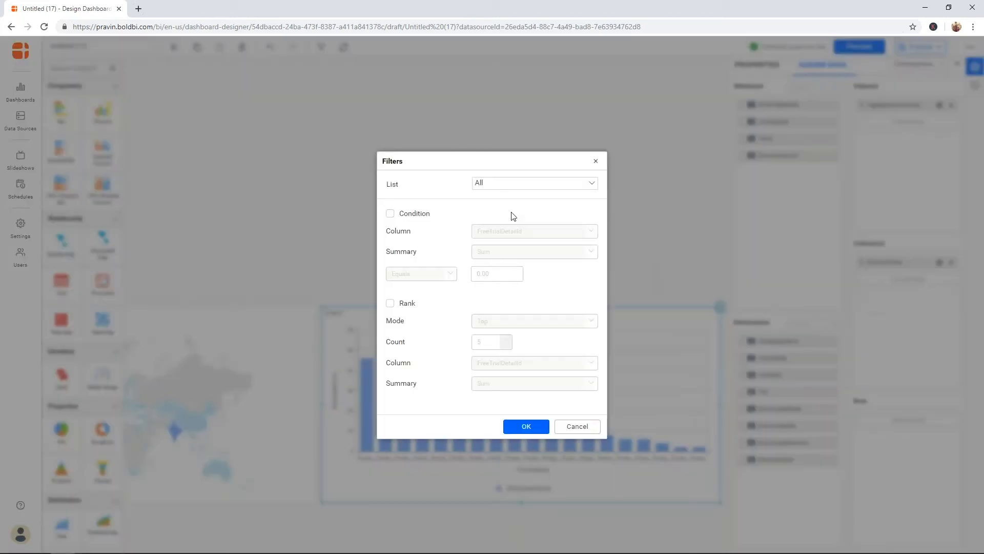
{"action": "left_click", "coordinate": [591, 187]}
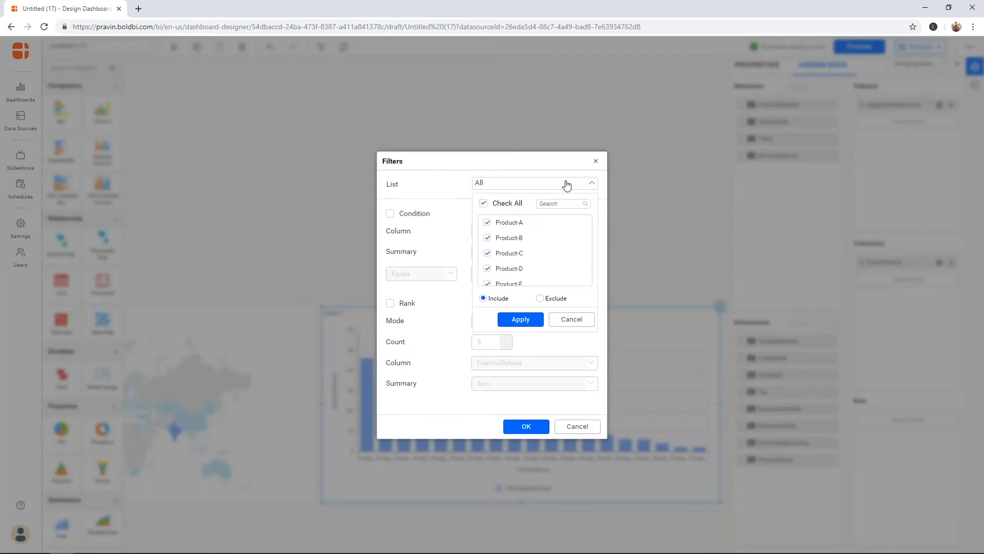
{"action": "left_click", "coordinate": [431, 220]}
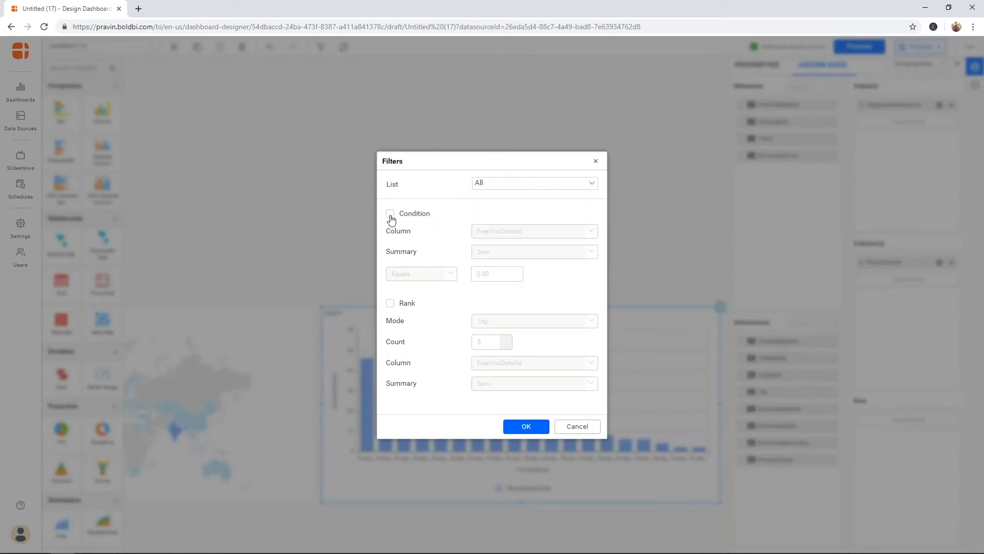
{"action": "left_click", "coordinate": [391, 214]}
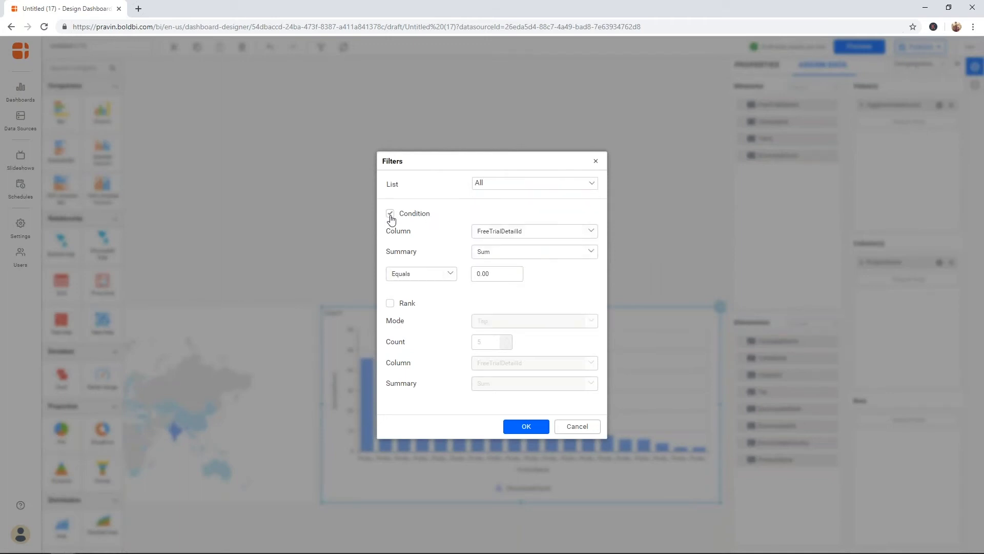
{"action": "left_click", "coordinate": [527, 231]}
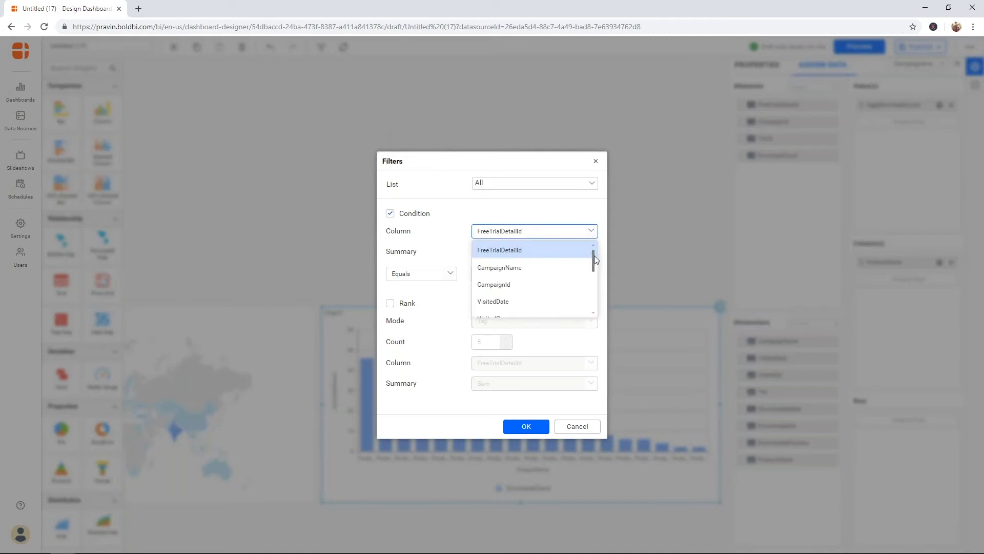
{"action": "left_click_drag", "start_coordinate": [595, 257], "coordinate": [591, 302]}
{"action": "right_click", "coordinate": [590, 304]}
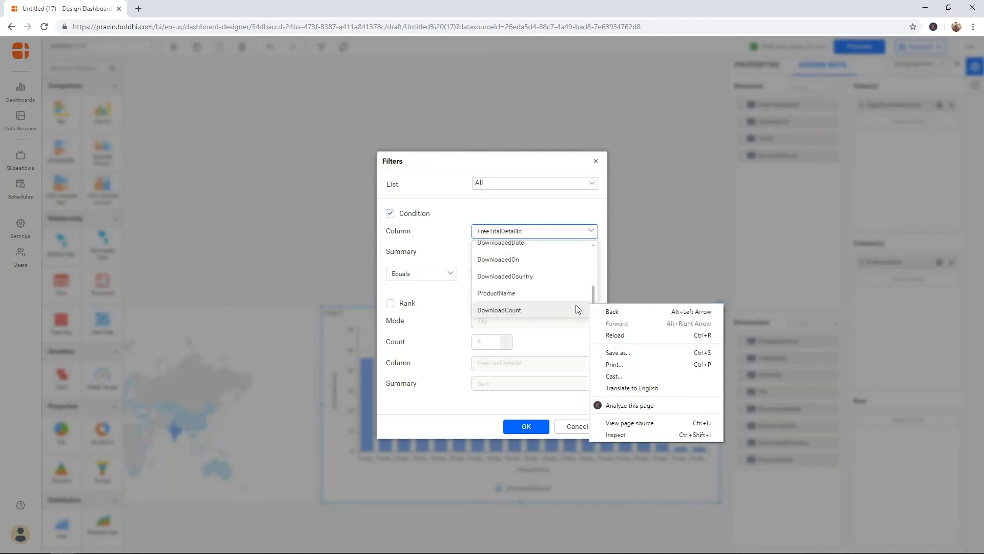
{"action": "left_click", "coordinate": [565, 305]}
{"action": "left_click", "coordinate": [566, 306]}
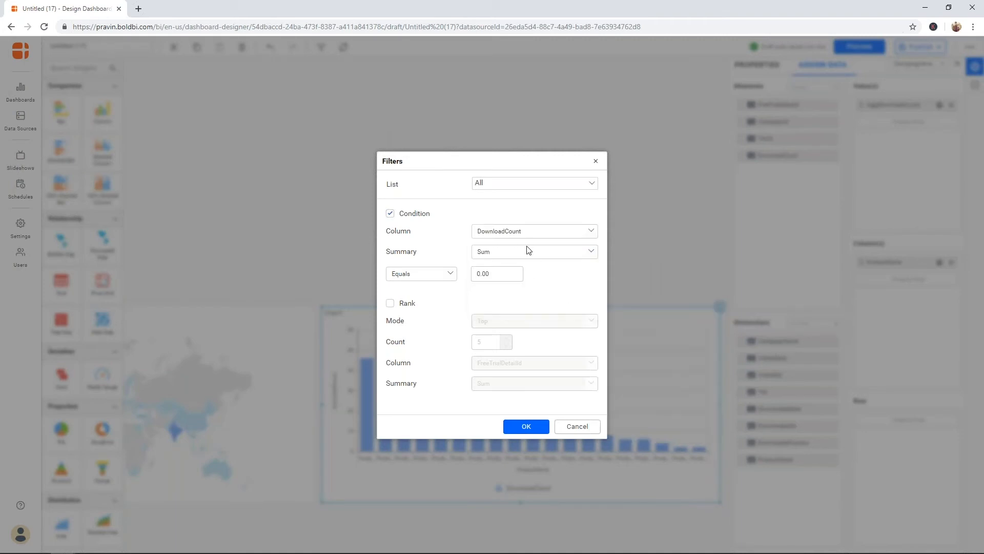
Step: Switch the ProductName filter to Rank, Top 5 by DownloadCount, and apply it
{"action": "left_click", "coordinate": [411, 218]}
{"action": "left_click", "coordinate": [390, 303]}
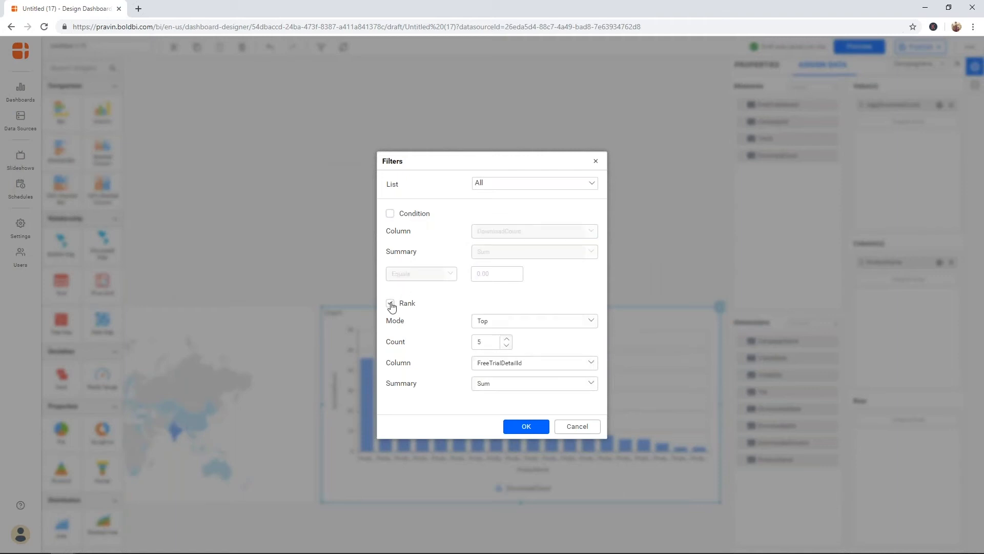
{"action": "left_click", "coordinate": [519, 325]}
{"action": "left_click", "coordinate": [518, 325]}
{"action": "left_click", "coordinate": [528, 363]}
{"action": "left_click_drag", "start_coordinate": [592, 392], "coordinate": [593, 438]}
{"action": "right_click", "coordinate": [592, 438]}
{"action": "left_click", "coordinate": [546, 440]}
{"action": "left_click", "coordinate": [535, 428]}
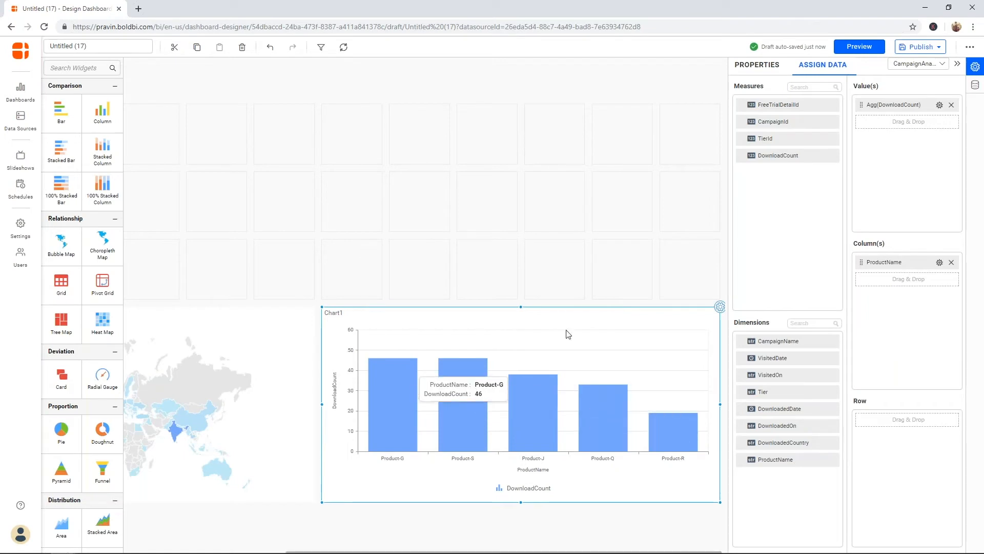
Step: Rename the chart to 'Top 5 products'
{"action": "left_click", "coordinate": [770, 71]}
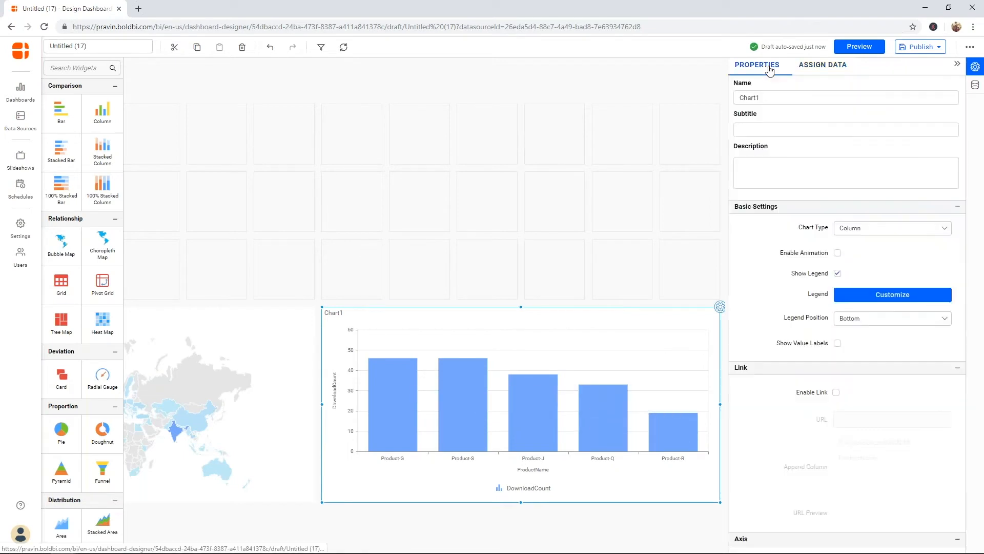
{"action": "double_click", "coordinate": [890, 95]}
{"action": "type", "text": "top"}
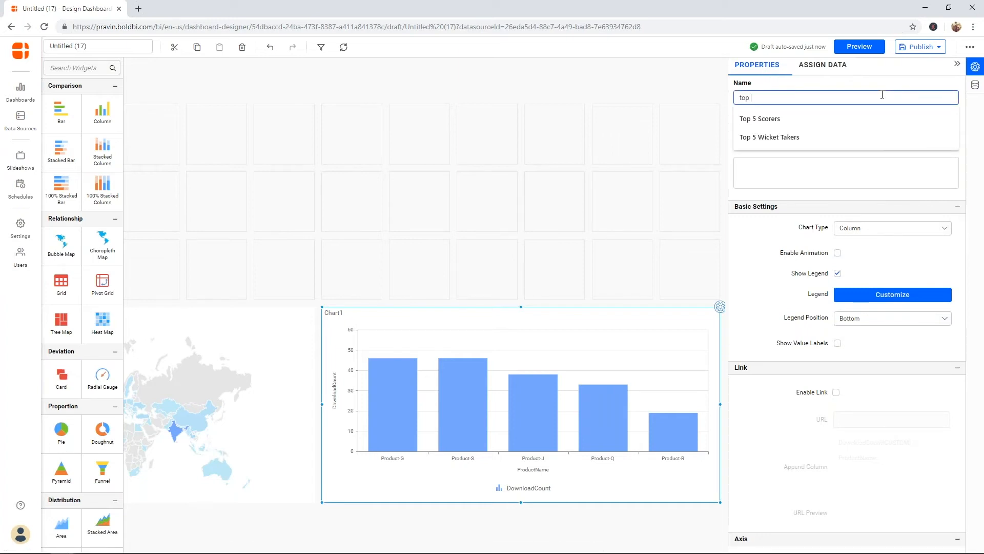
{"action": "key", "text": "BackSpace"}
{"action": "key", "text": "BackSpace"}
{"action": "key", "text": "BackSpace"}
{"action": "type", "text": "T"}
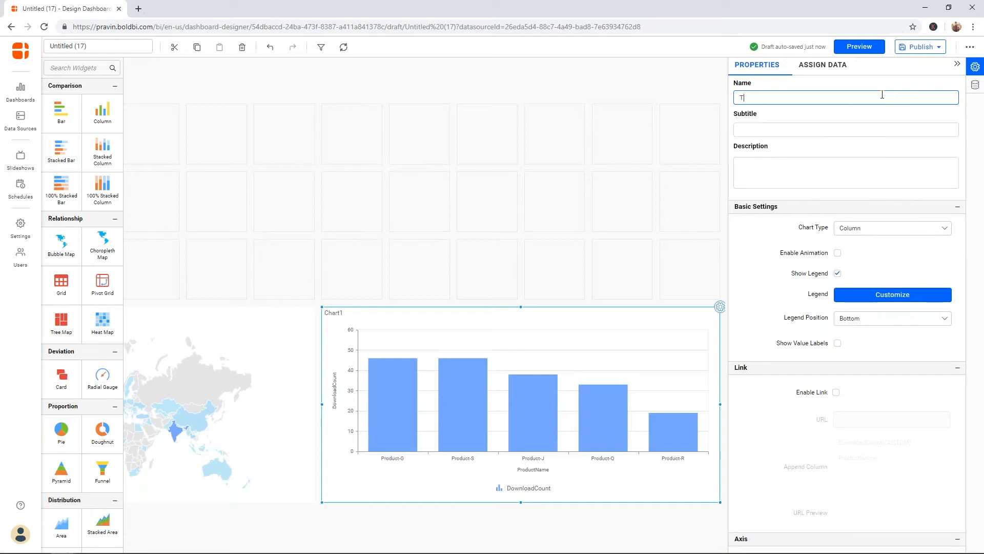
{"action": "type", "text": "op "}
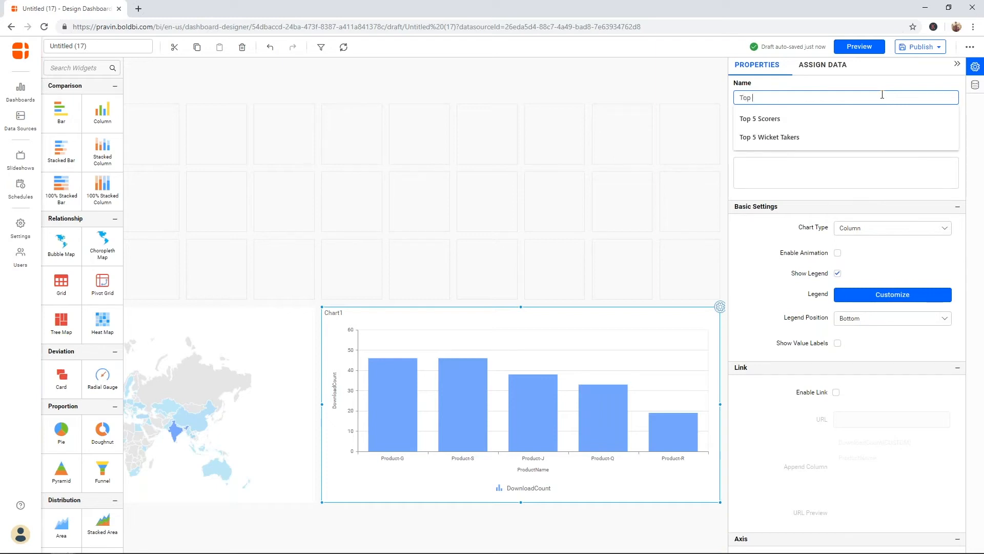
{"action": "type", "text": "5 products"}
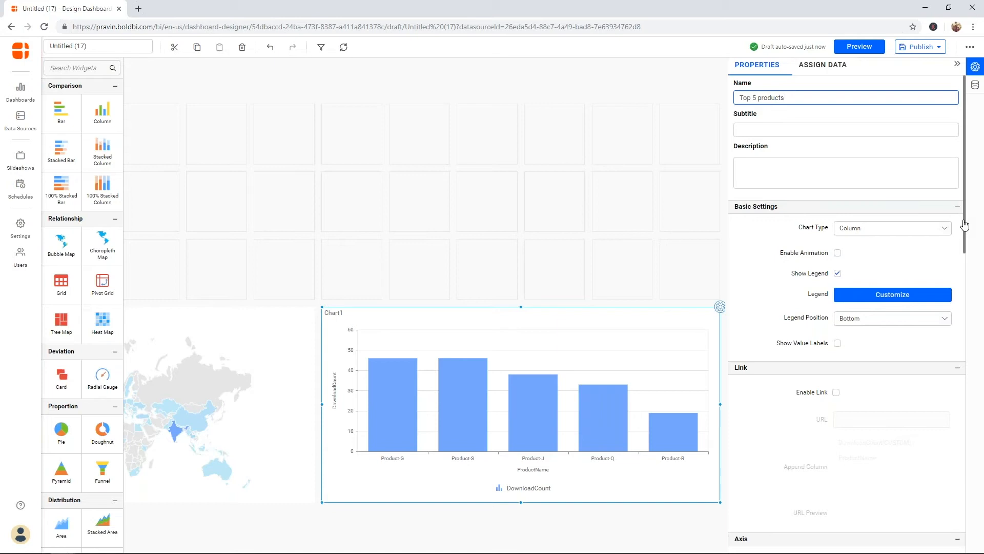
Step: Hide the chart legend, leaving value labels off
{"action": "left_click", "coordinate": [838, 273]}
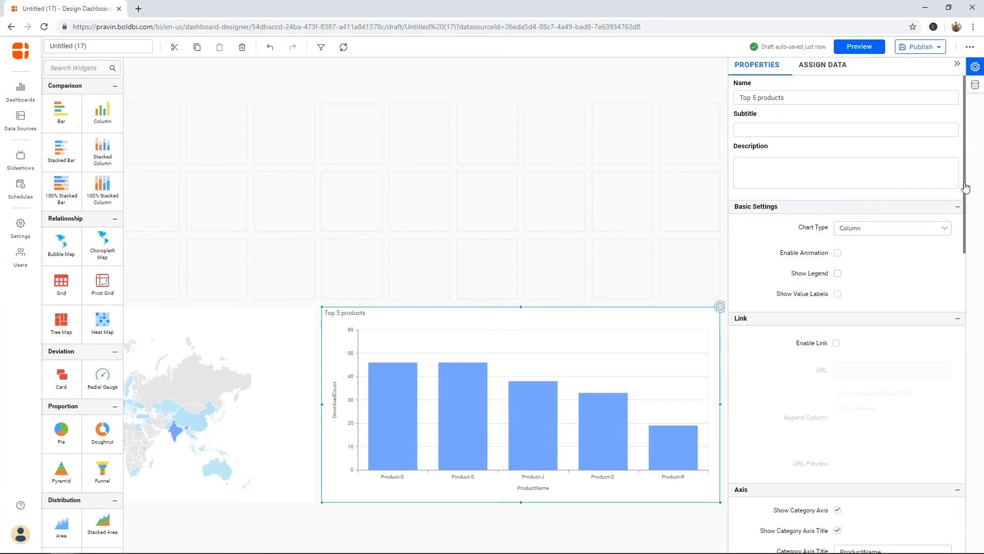
{"action": "scroll", "coordinate": [963, 190], "scroll_direction": "down", "scroll_amount": 1}
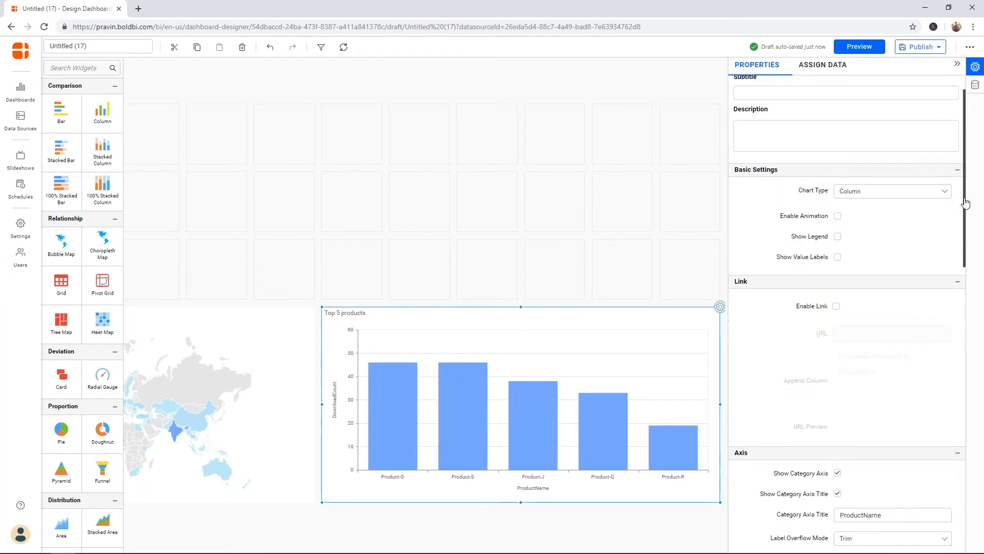
{"action": "left_click", "coordinate": [838, 255]}
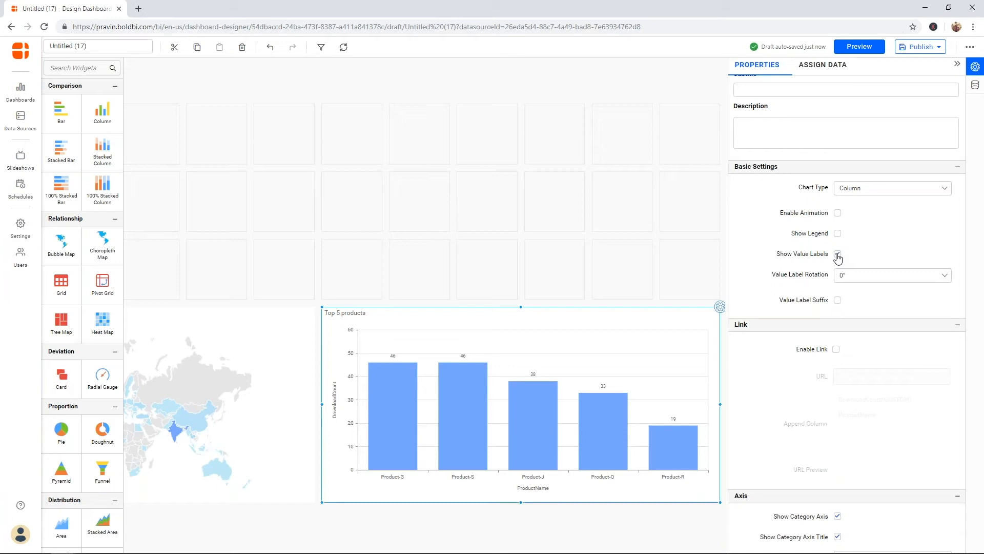
{"action": "left_click", "coordinate": [837, 255]}
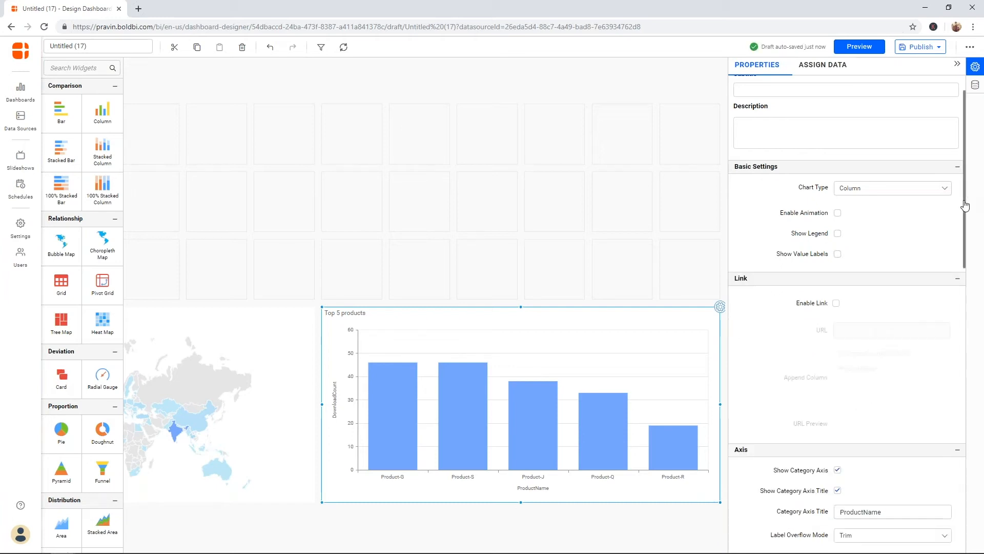
Step: Set the axis titles to Product Name and Download Count
{"action": "left_click_drag", "start_coordinate": [965, 205], "coordinate": [962, 301]}
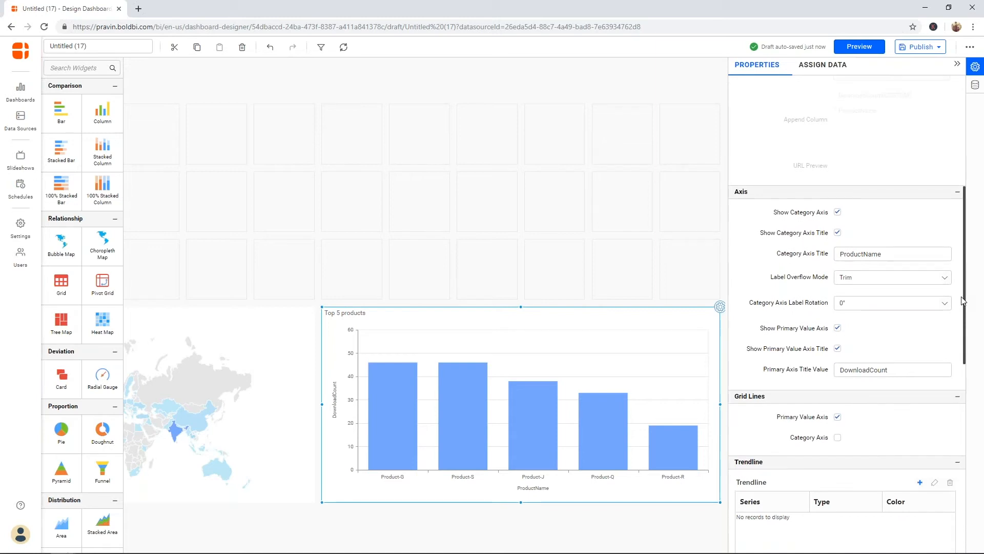
{"action": "scroll", "coordinate": [958, 302], "scroll_direction": "down", "scroll_amount": 3}
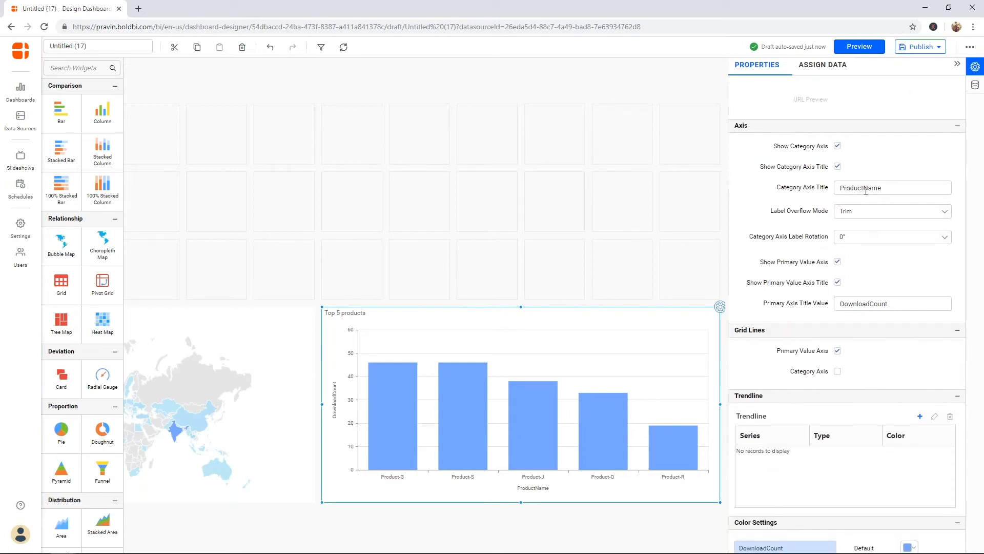
{"action": "left_click", "coordinate": [865, 190]}
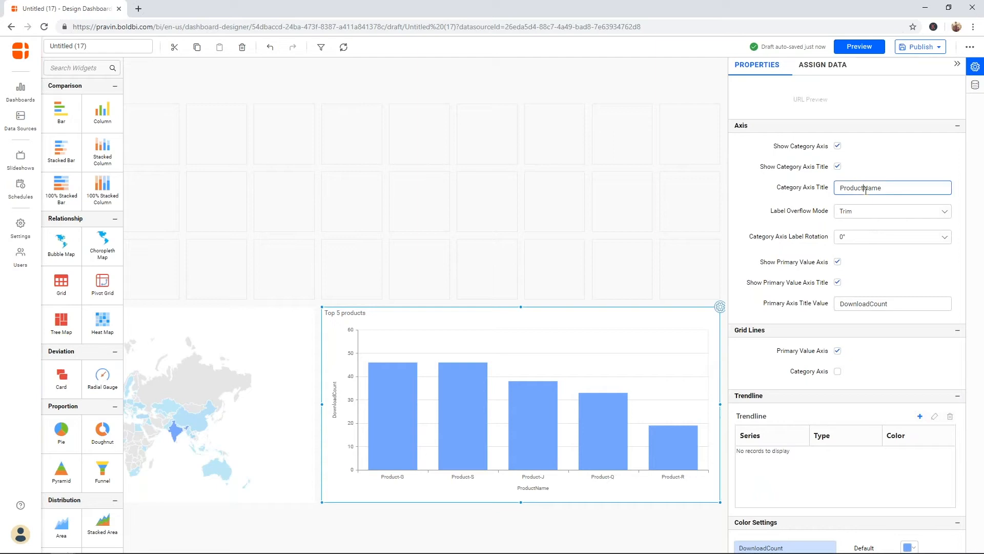
{"action": "left_click", "coordinate": [872, 303]}
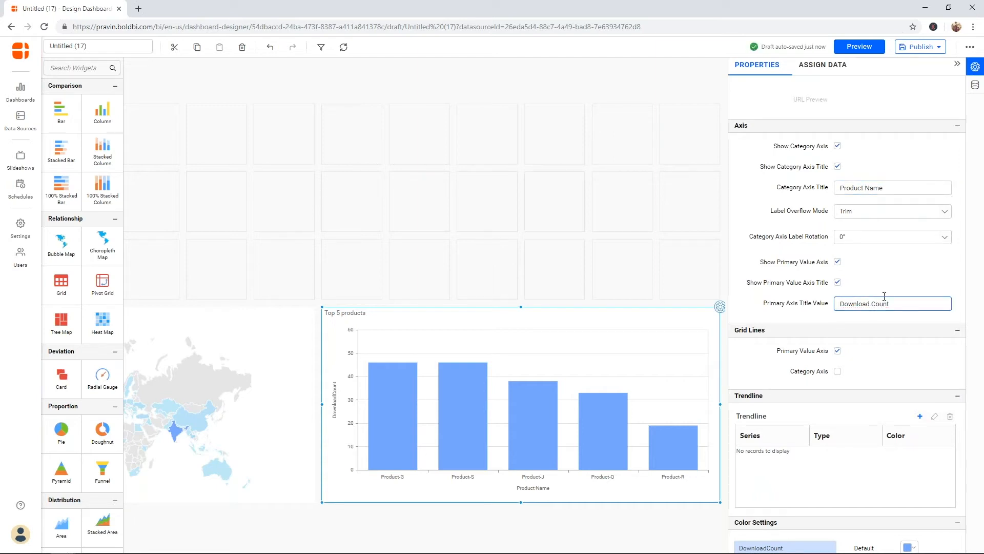
{"action": "left_click", "coordinate": [901, 286]}
{"action": "left_click", "coordinate": [650, 205]}
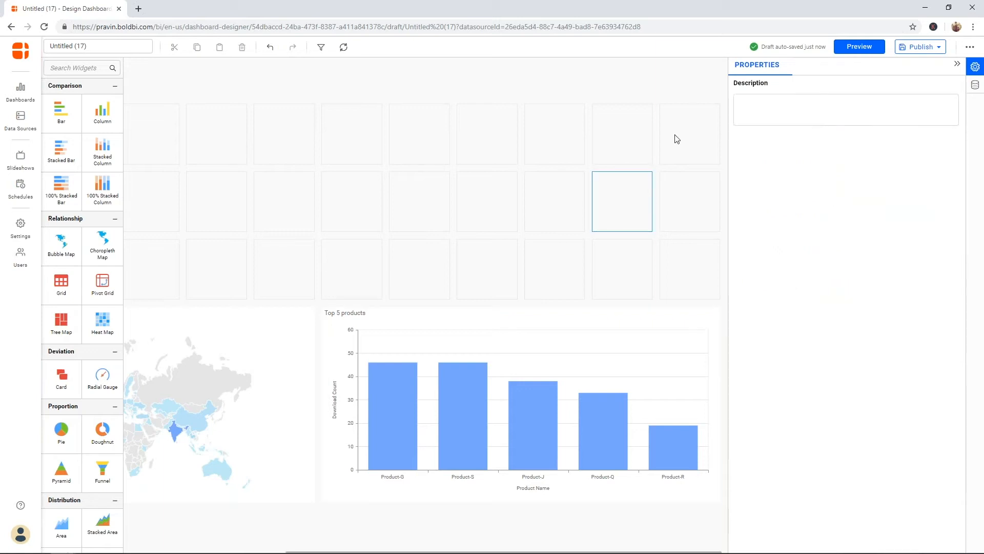
Step: Collapse the properties panel and drop a Heat Map widget into the top-right cell above the Top 5 products chart
{"action": "left_click", "coordinate": [957, 64]}
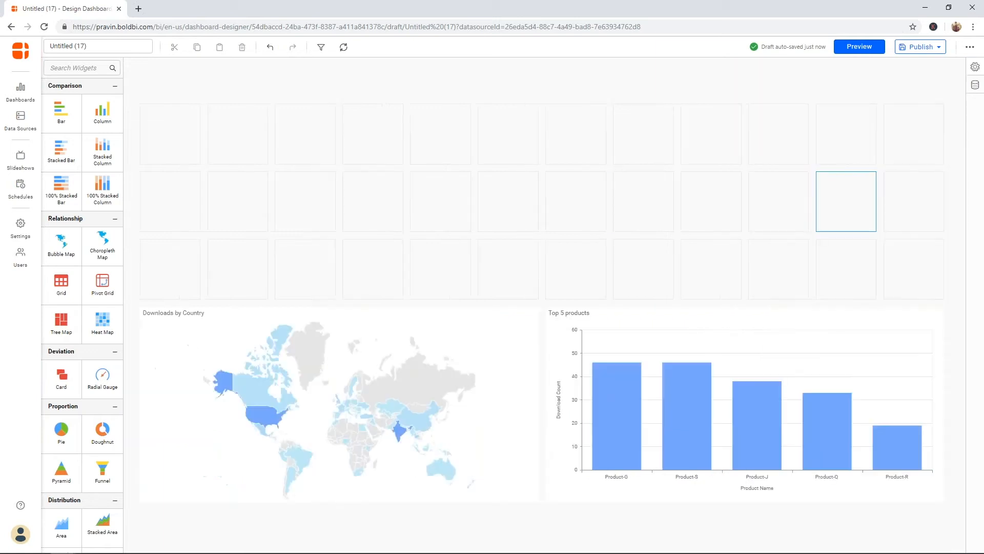
{"action": "left_click", "coordinate": [752, 89]}
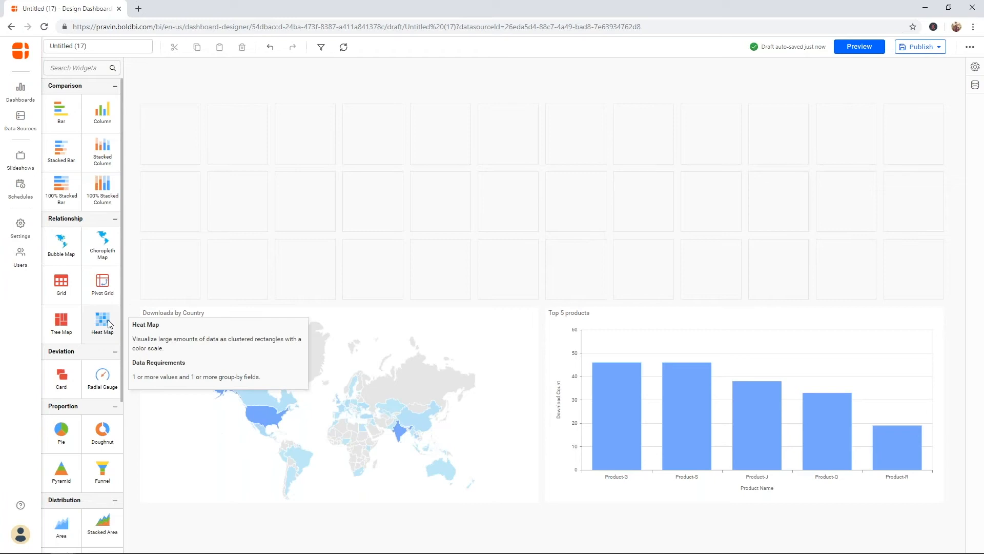
{"action": "left_click_drag", "start_coordinate": [109, 324], "coordinate": [940, 295]}
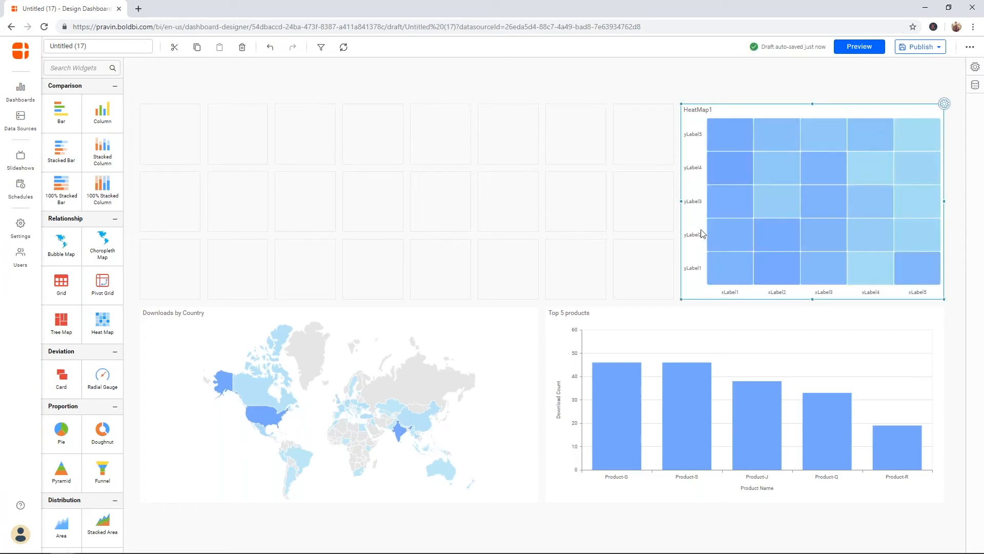
{"action": "left_click", "coordinate": [944, 103]}
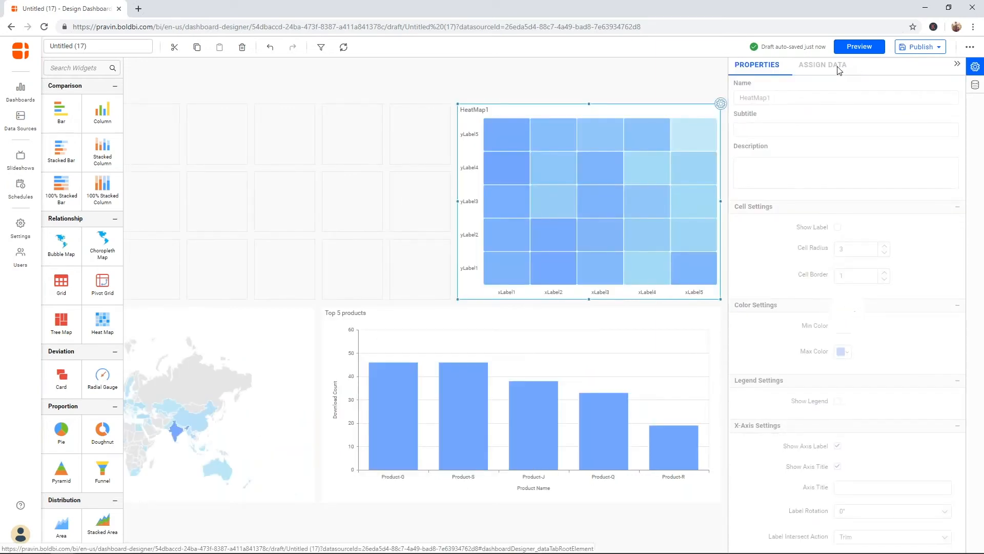
Step: Assign DownloadedDate grouped by Month to the heat map's X-axis, Tier to the Y-axis and DownloadCount as value
{"action": "left_click", "coordinate": [823, 65]}
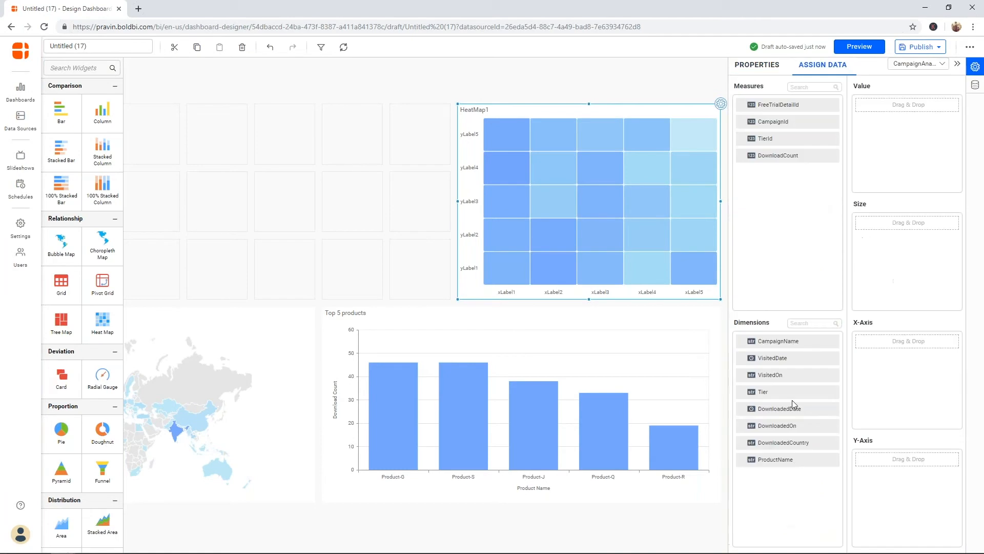
{"action": "left_click_drag", "start_coordinate": [792, 412], "coordinate": [872, 398]}
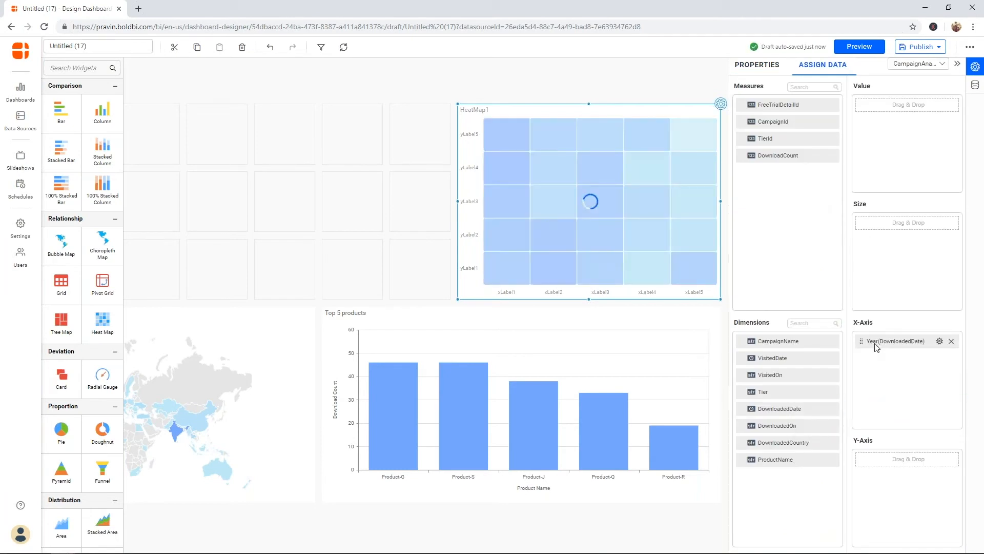
{"action": "left_click", "coordinate": [939, 341]}
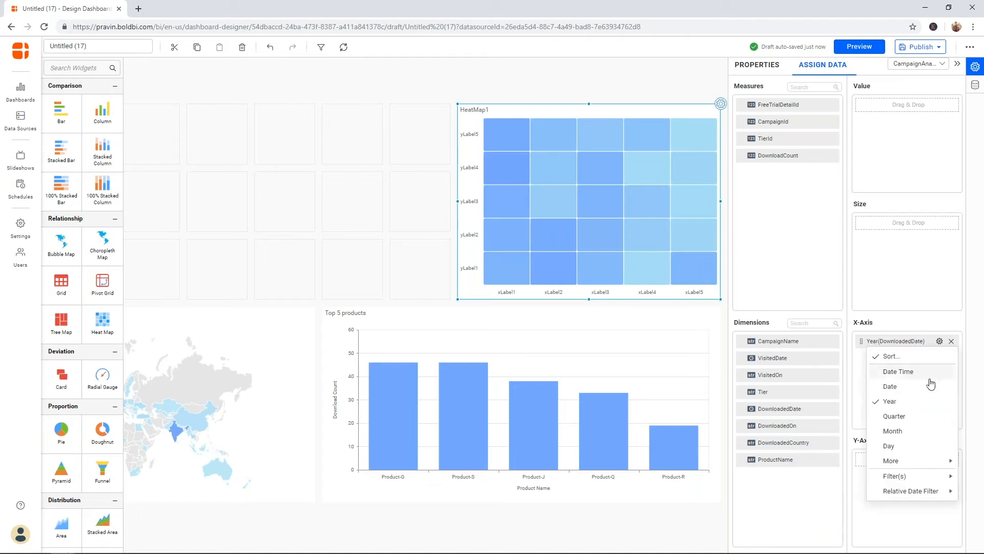
{"action": "left_click", "coordinate": [919, 433]}
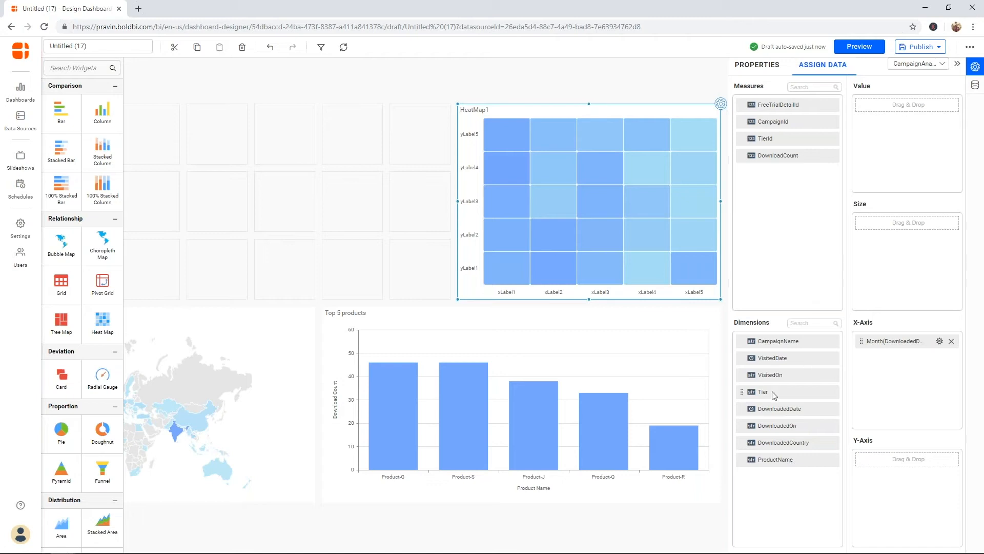
{"action": "left_click_drag", "start_coordinate": [773, 392], "coordinate": [891, 472]}
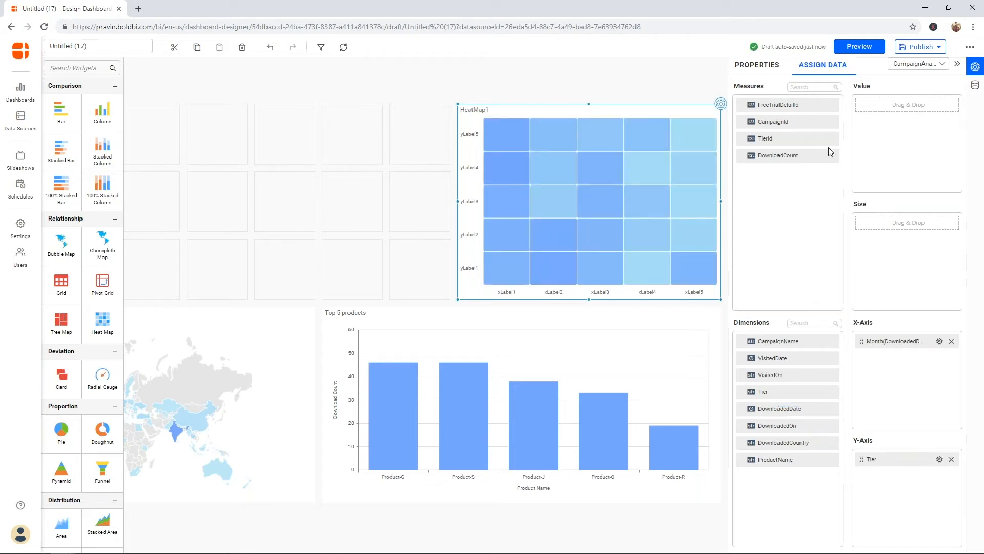
{"action": "left_click_drag", "start_coordinate": [794, 155], "coordinate": [889, 150]}
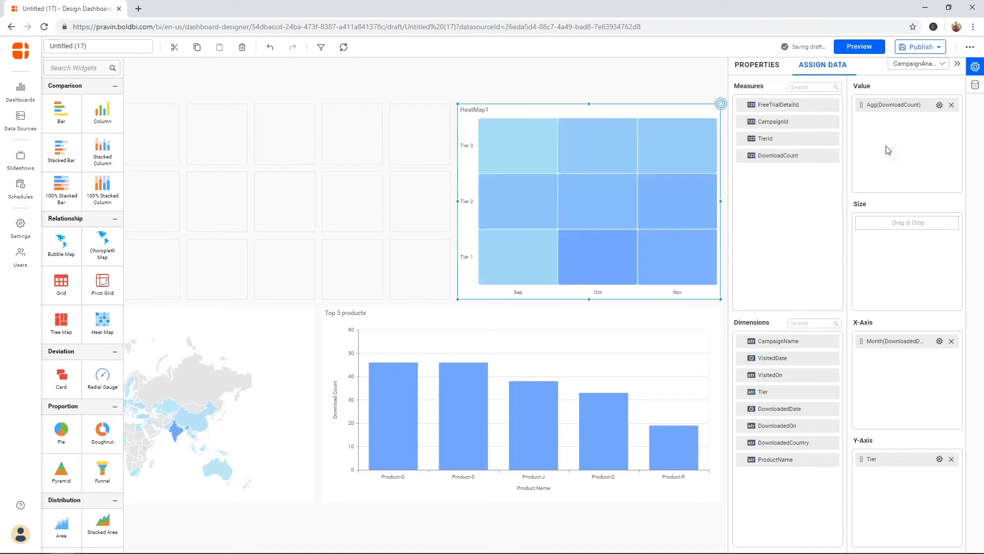
{"action": "mouse_move", "coordinate": [672, 200]}
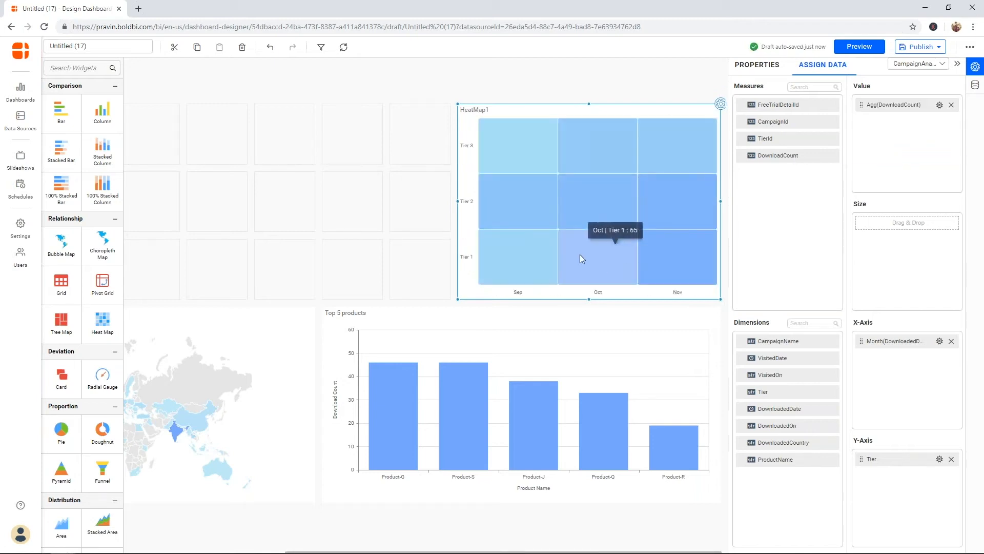
{"action": "mouse_move", "coordinate": [610, 264]}
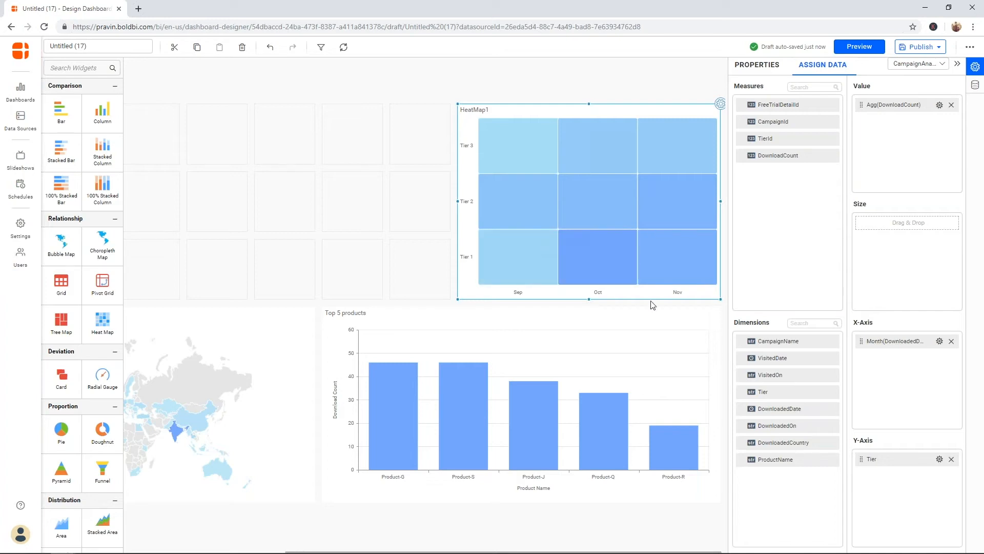
Step: Rename the heat map to 'Downloads by Company'
{"action": "left_click", "coordinate": [758, 65]}
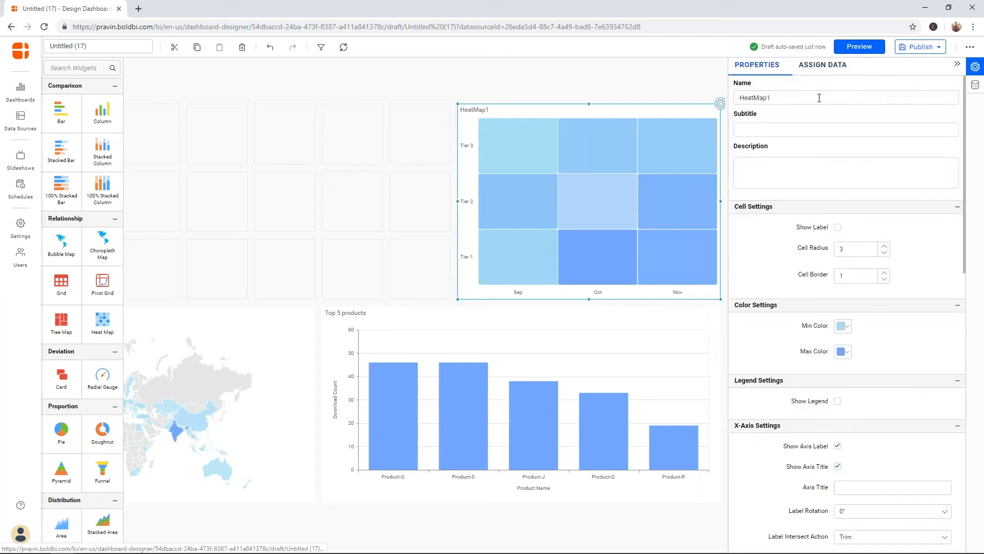
{"action": "double_click", "coordinate": [814, 100]}
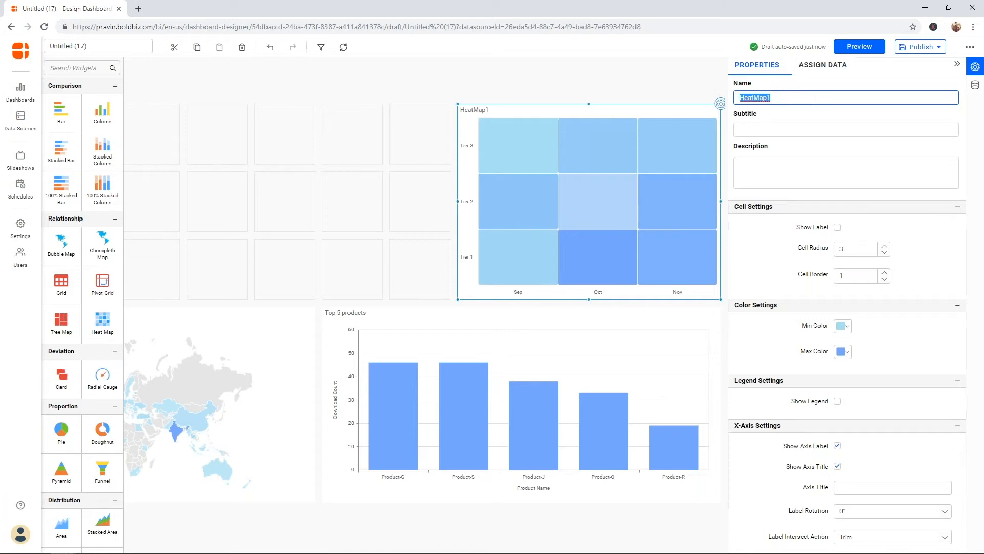
{"action": "type", "text": "Downloads by Company"}
{"action": "key", "text": "Return"}
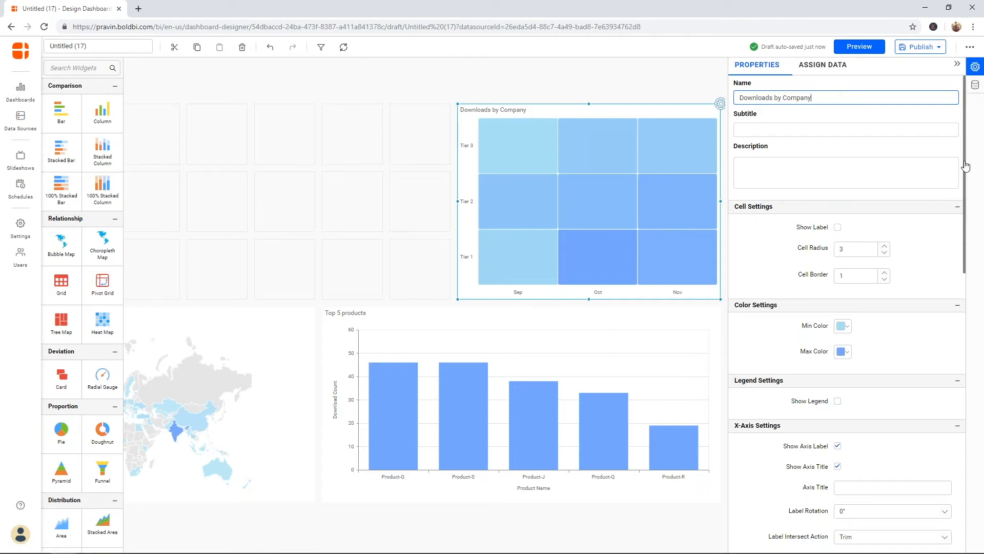
Step: Review the heat map's DownloadCount value options, then select the Top 5 products chart
{"action": "mouse_move", "coordinate": [965, 166]}
{"action": "left_mouse_down"}
{"action": "mouse_move", "coordinate": [972, 366]}
{"action": "mouse_move", "coordinate": [979, 156]}
{"action": "left_mouse_up"}
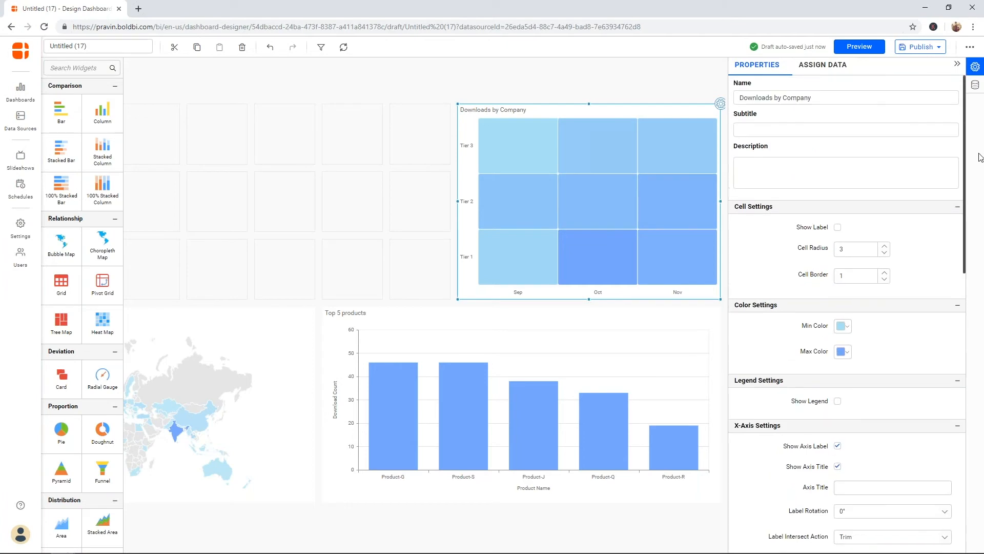
{"action": "left_click", "coordinate": [837, 67]}
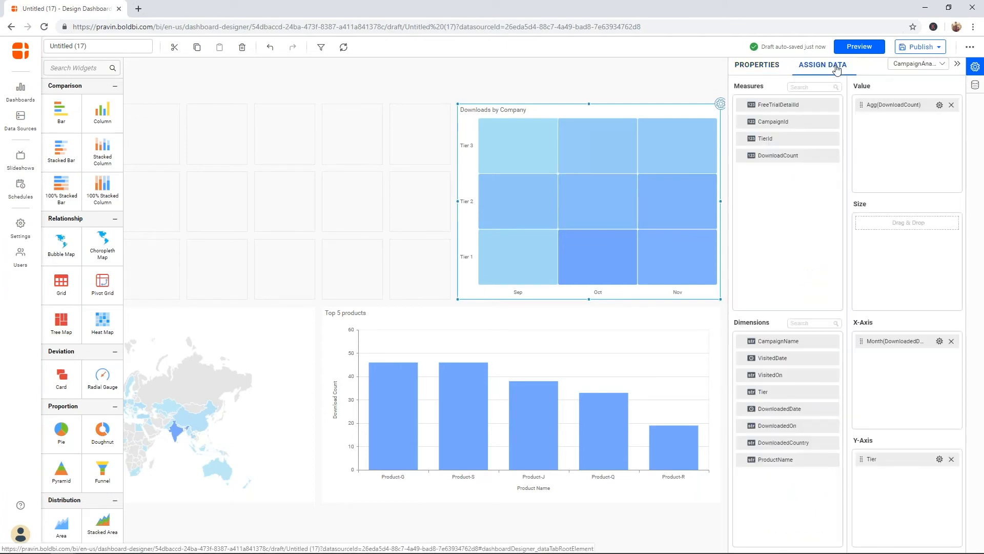
{"action": "left_click", "coordinate": [939, 105]}
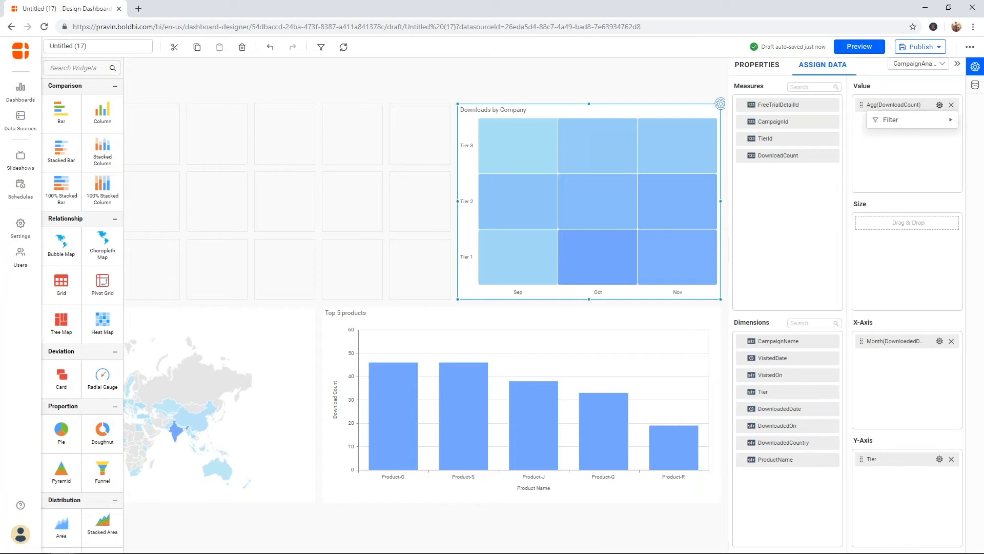
{"action": "left_click", "coordinate": [901, 161]}
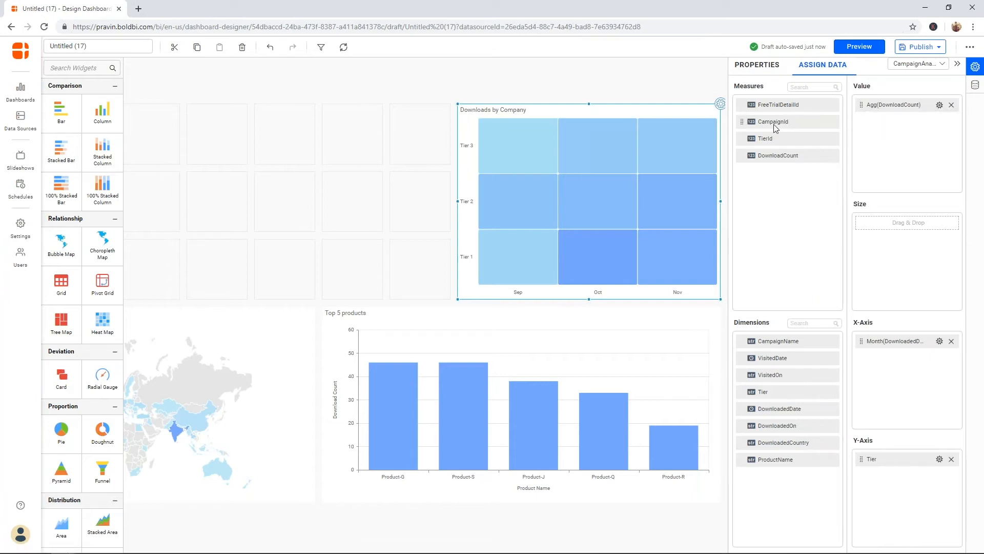
{"action": "left_click", "coordinate": [670, 311]}
Step: Replace the Top 5 products chart's DownloadCount value with FreeTrialDetailId aggregated as Distinct Count
{"action": "left_click", "coordinate": [720, 306]}
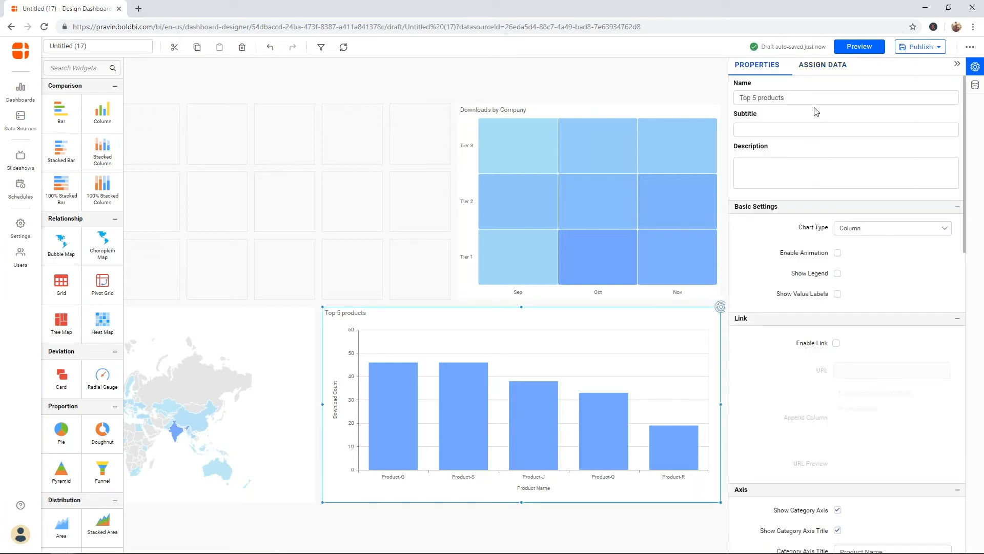
{"action": "left_click", "coordinate": [816, 69]}
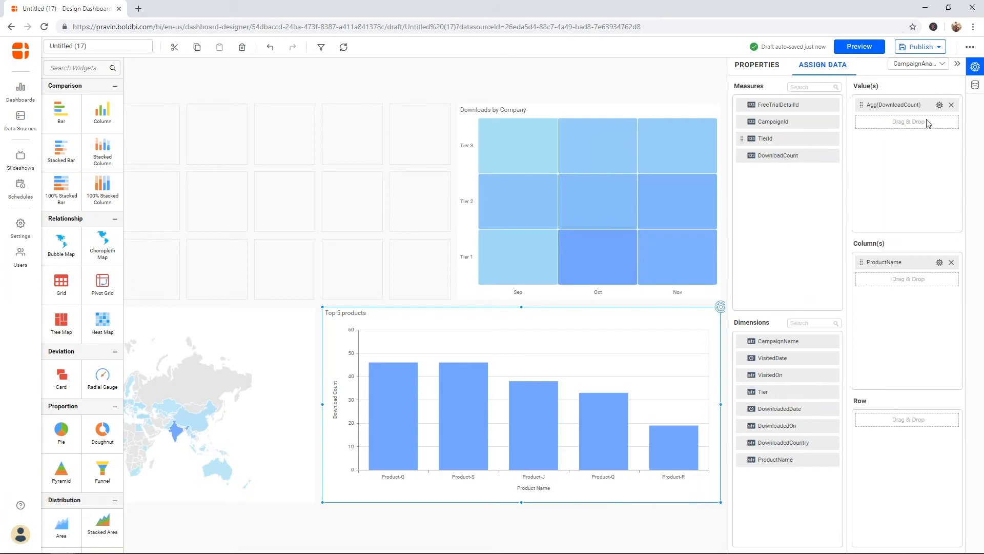
{"action": "left_click", "coordinate": [952, 106]}
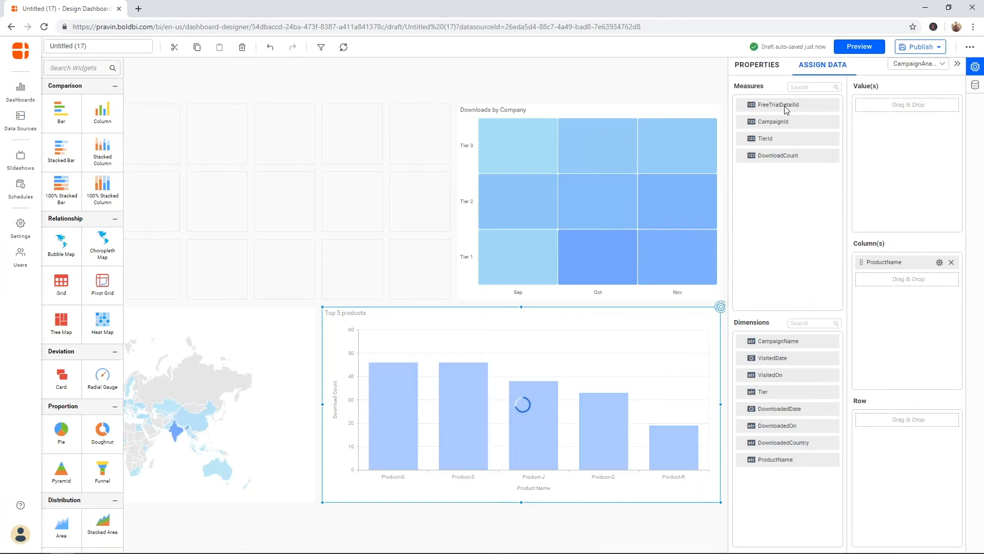
{"action": "left_click_drag", "start_coordinate": [786, 105], "coordinate": [878, 131]}
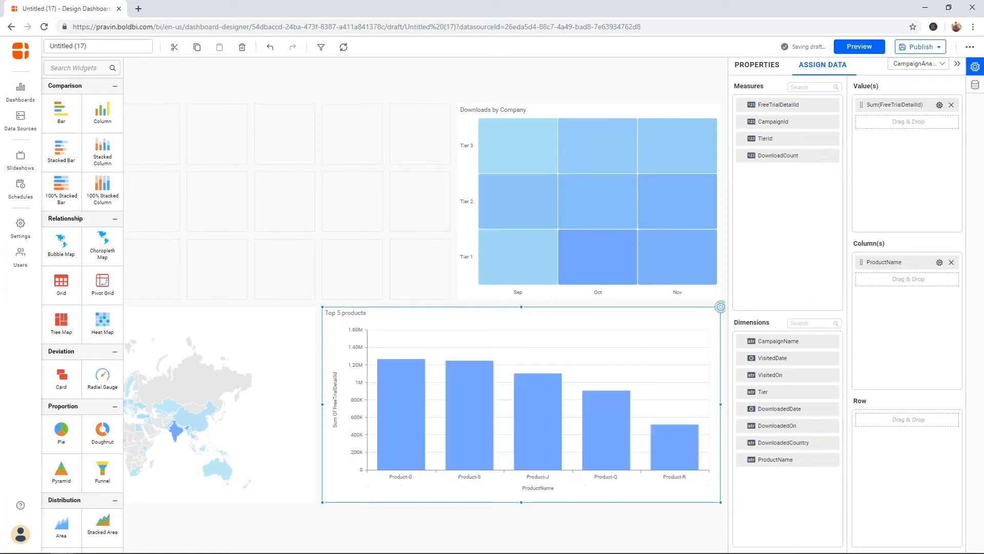
{"action": "left_click", "coordinate": [939, 104]}
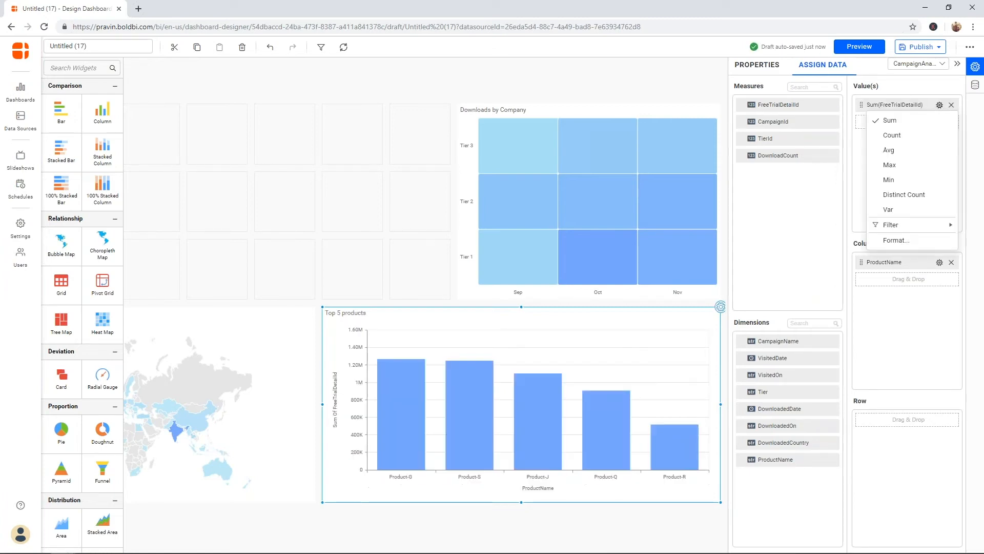
{"action": "left_click", "coordinate": [911, 194]}
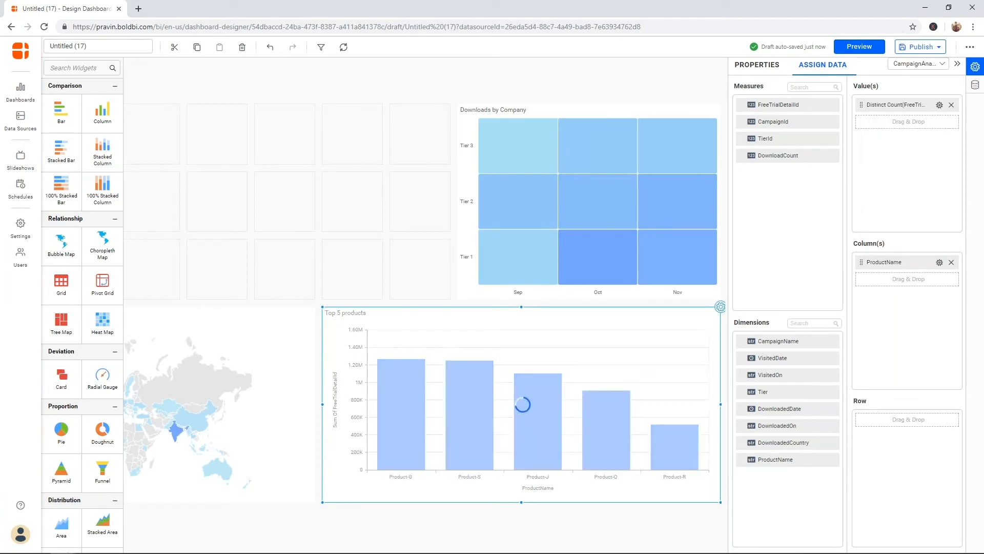
{"action": "left_click", "coordinate": [940, 105]}
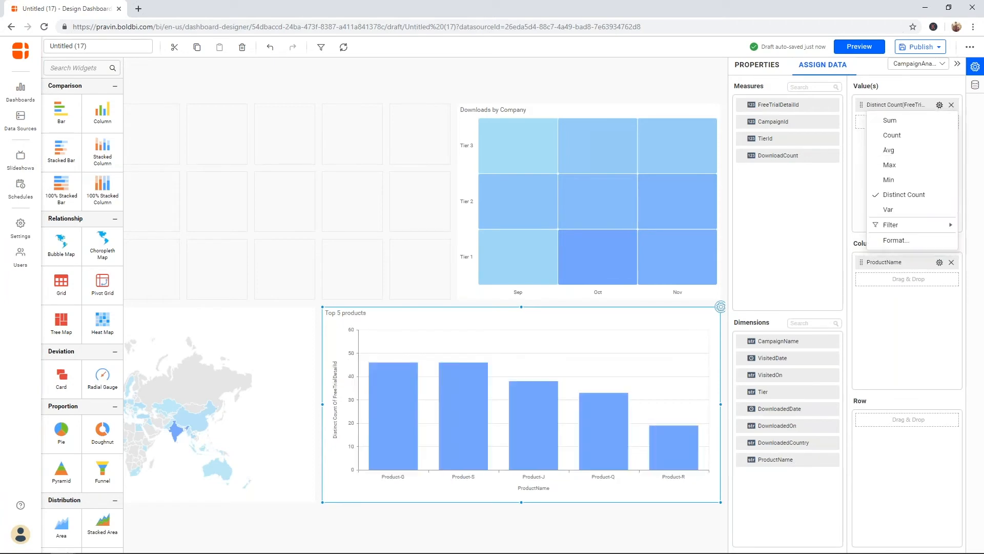
{"action": "left_click", "coordinate": [902, 240]}
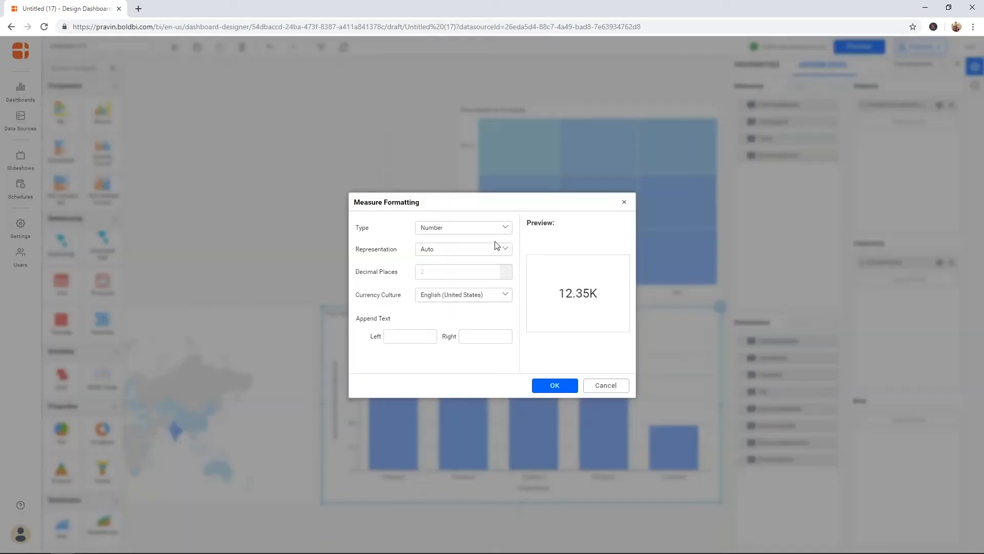
{"action": "left_click", "coordinate": [490, 228]}
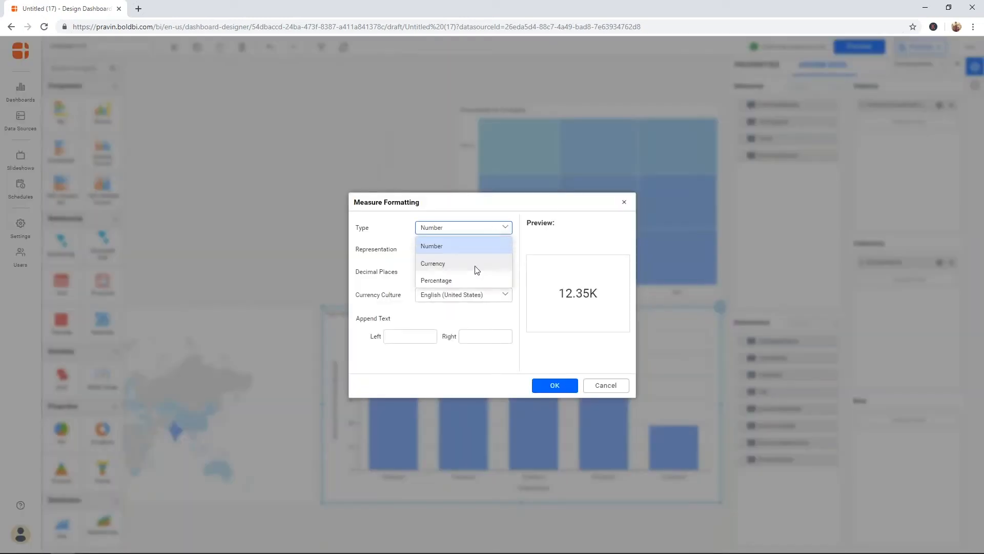
{"action": "left_click", "coordinate": [394, 272]}
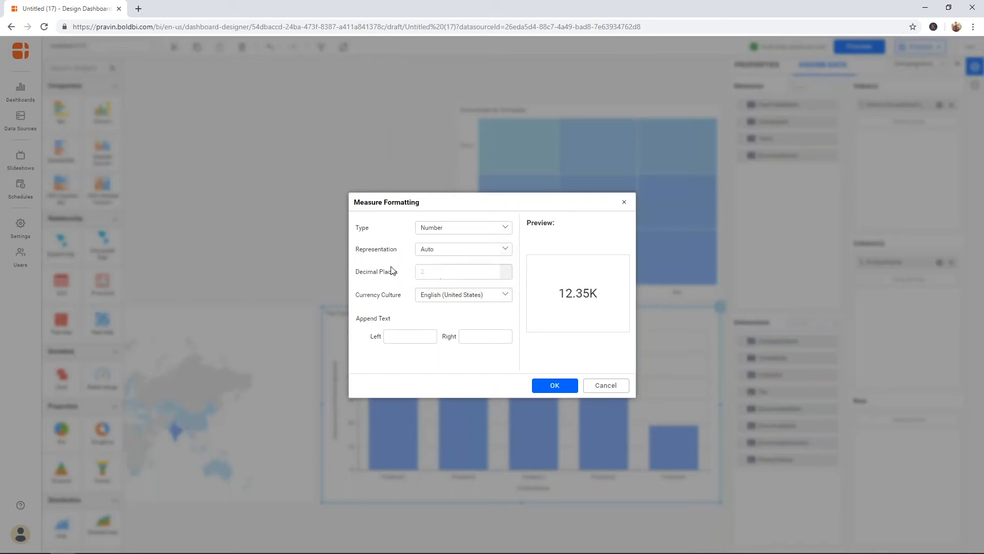
{"action": "left_click", "coordinate": [435, 255]}
{"action": "left_click", "coordinate": [435, 255]}
{"action": "left_click", "coordinate": [501, 296]}
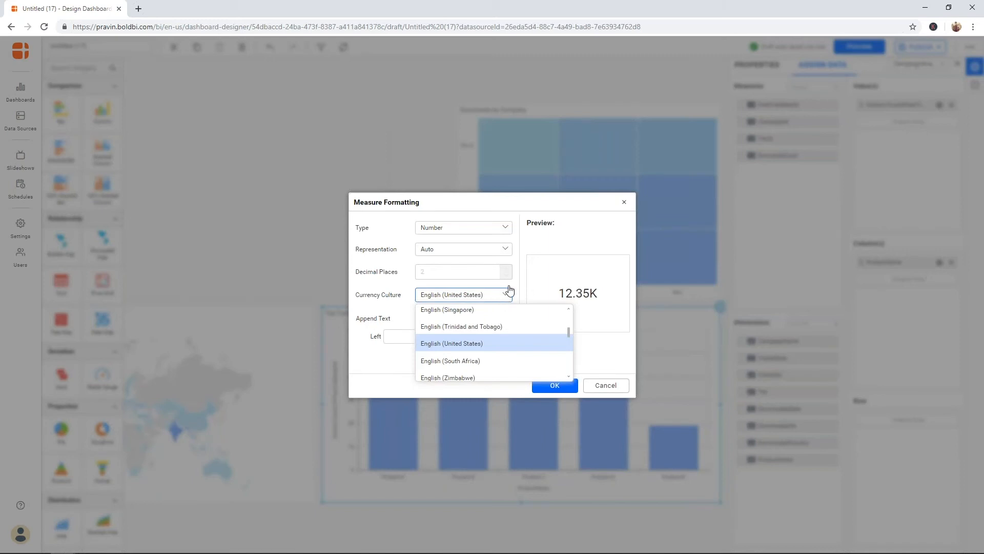
{"action": "left_click", "coordinate": [558, 249]}
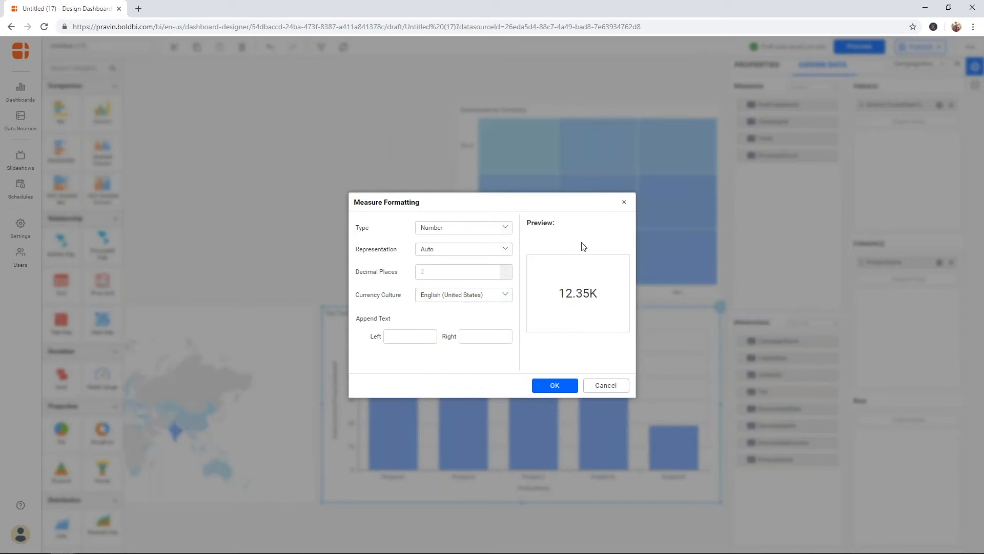
{"action": "left_click", "coordinate": [623, 202]}
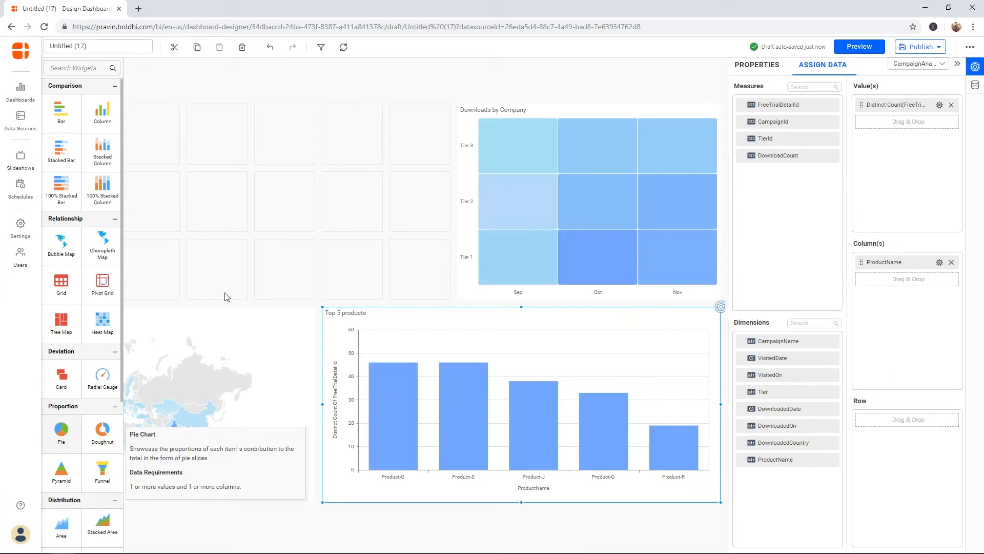
Step: Place a Pie widget left of the heat map with CampaignName as column and DownloadCount as value
{"action": "right_click", "coordinate": [273, 160]}
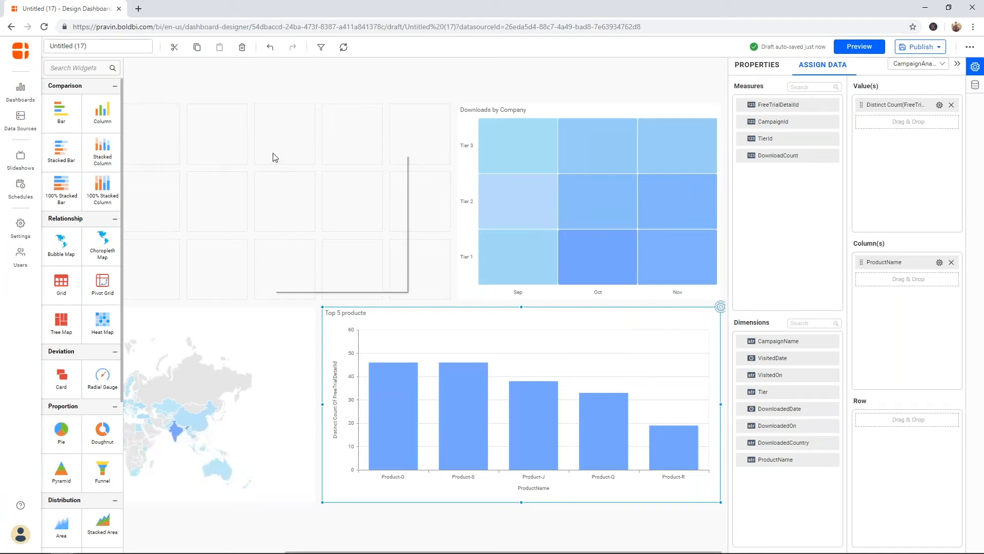
{"action": "left_click", "coordinate": [59, 427]}
{"action": "left_click_drag", "start_coordinate": [59, 427], "coordinate": [446, 295]}
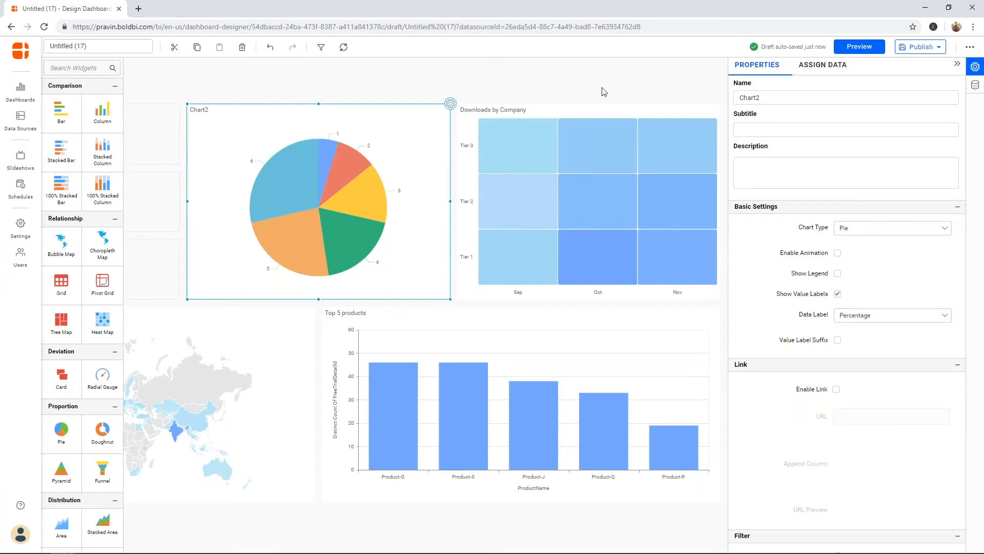
{"action": "left_click", "coordinate": [814, 66]}
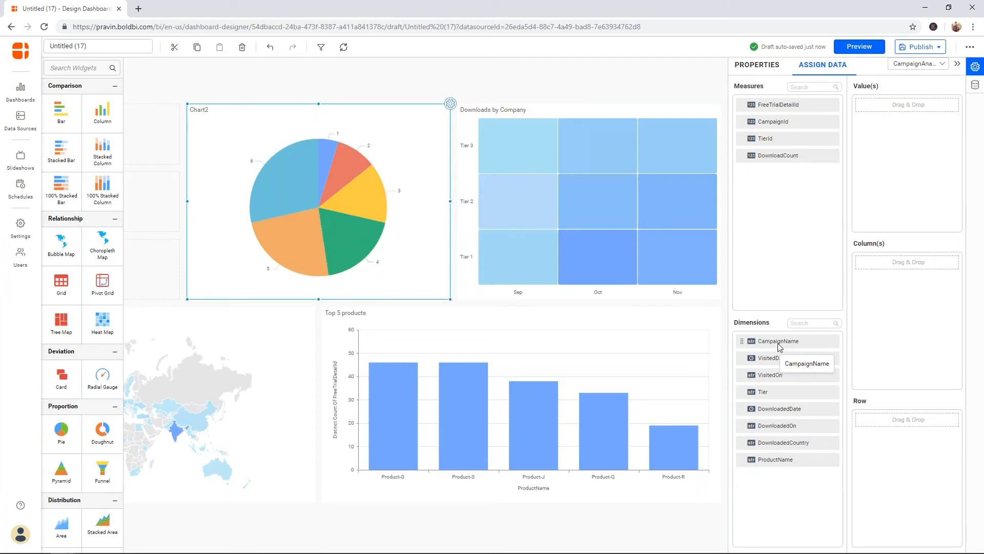
{"action": "left_click_drag", "start_coordinate": [780, 346], "coordinate": [907, 308]}
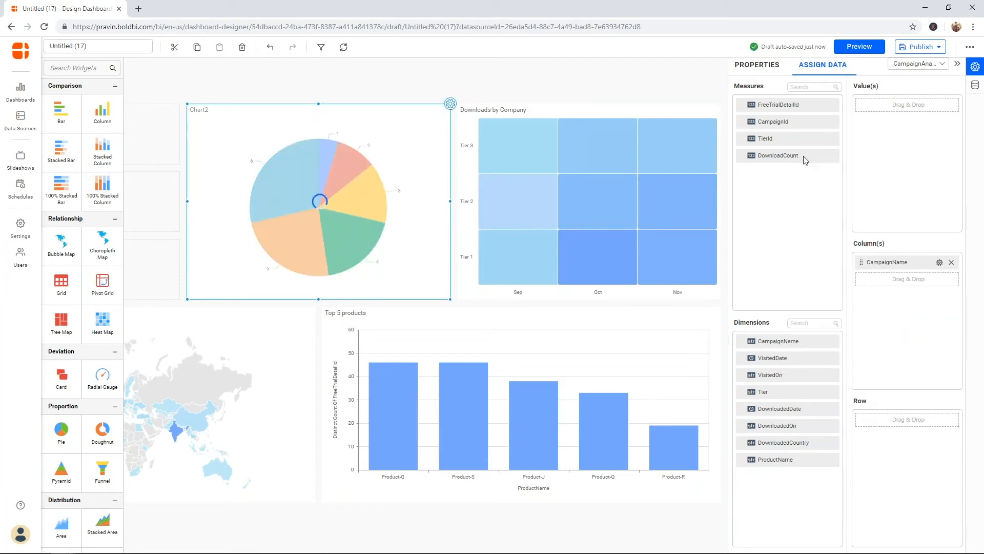
{"action": "left_click_drag", "start_coordinate": [799, 157], "coordinate": [871, 148]}
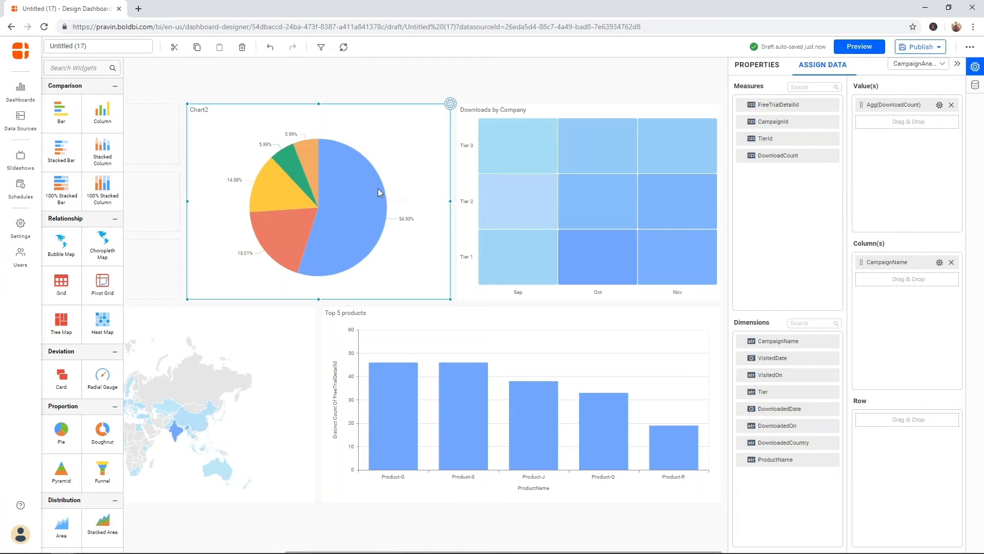
{"action": "mouse_move", "coordinate": [371, 191]}
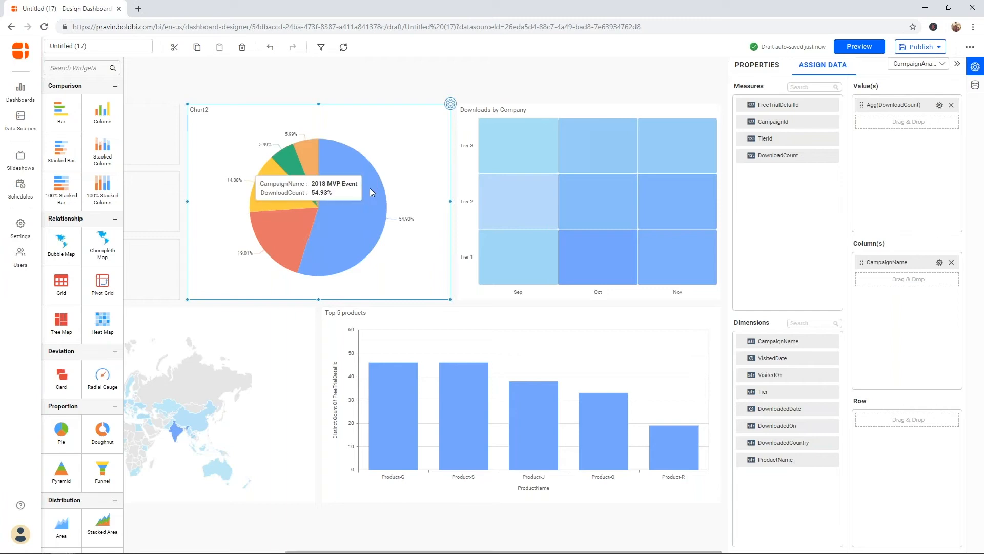
{"action": "mouse_move", "coordinate": [294, 248]}
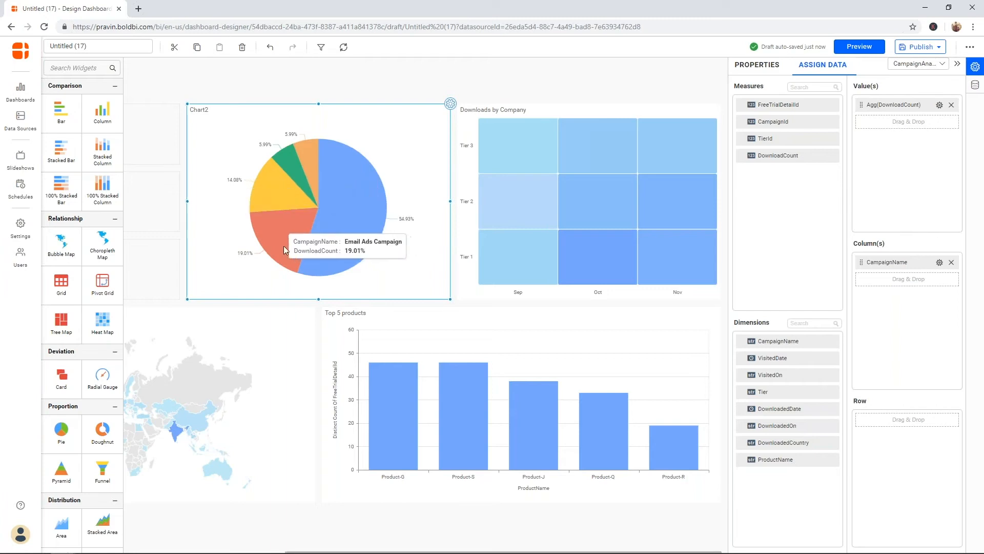
{"action": "mouse_move", "coordinate": [313, 162]}
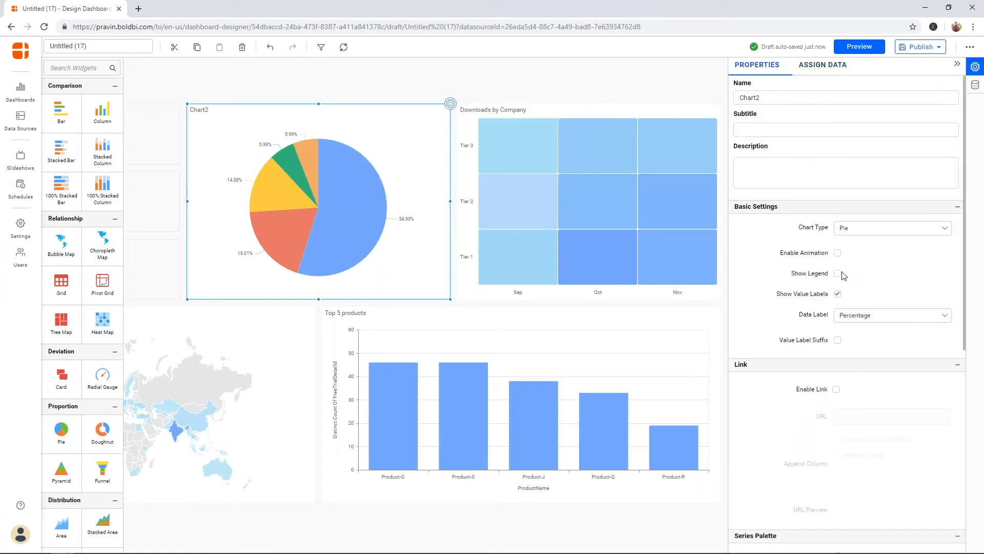
Step: Turn on the pie chart's legend listing campaign names
{"action": "left_click", "coordinate": [837, 274]}
{"action": "left_click", "coordinate": [837, 274]}
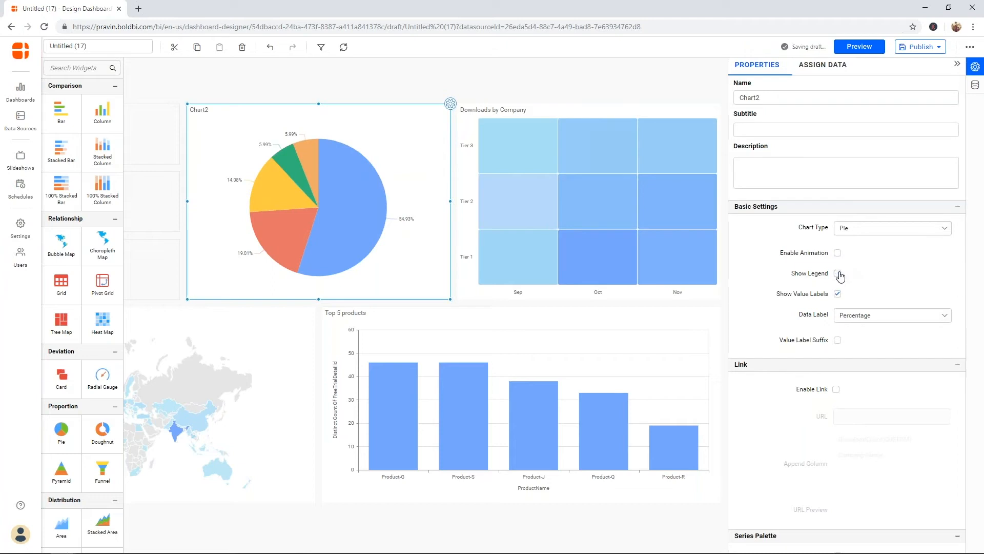
{"action": "left_click", "coordinate": [838, 274]}
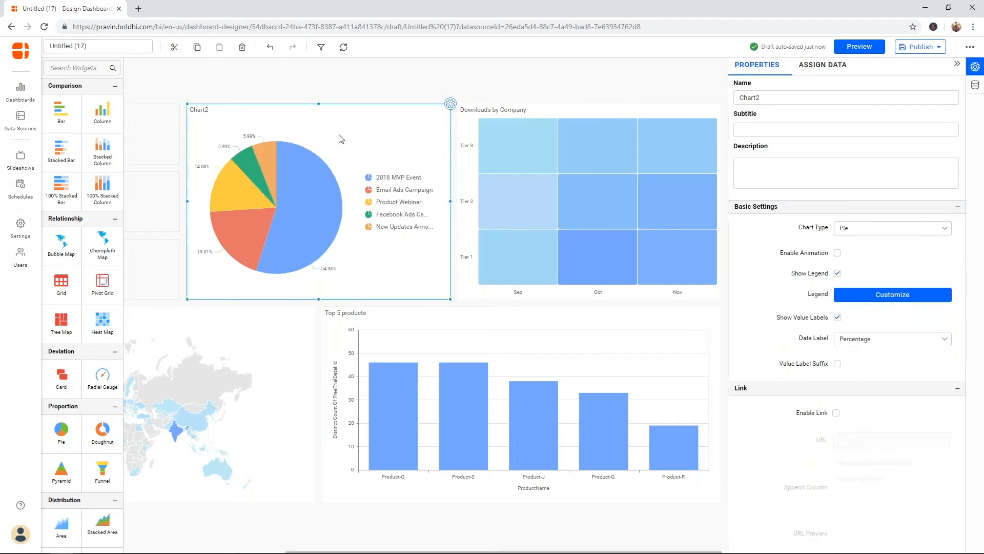
Step: Rename the pie chart to 'Downloads by Campaign' and collapse the properties panel
{"action": "left_click", "coordinate": [758, 97]}
{"action": "double_click", "coordinate": [759, 98]}
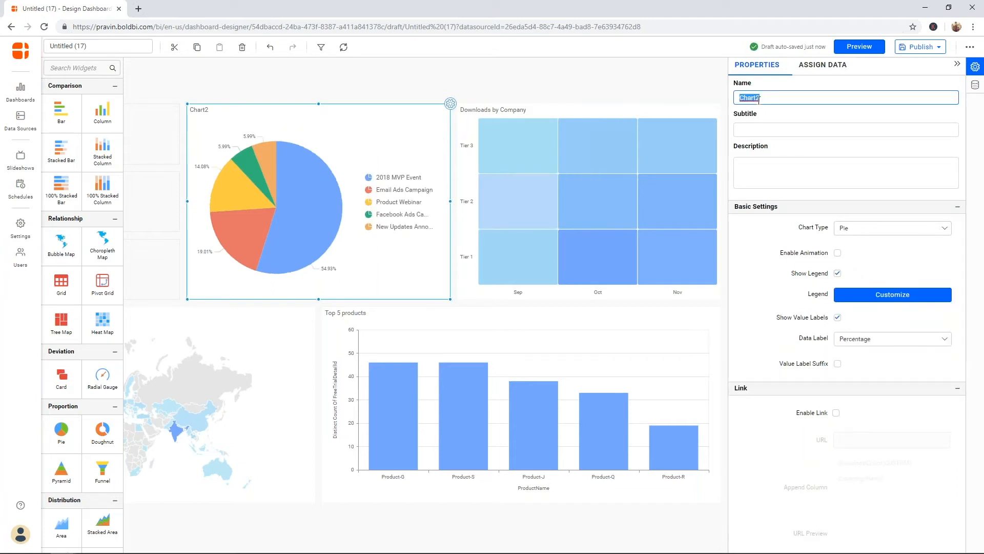
{"action": "type", "text": "Downloads  by Campaign"}
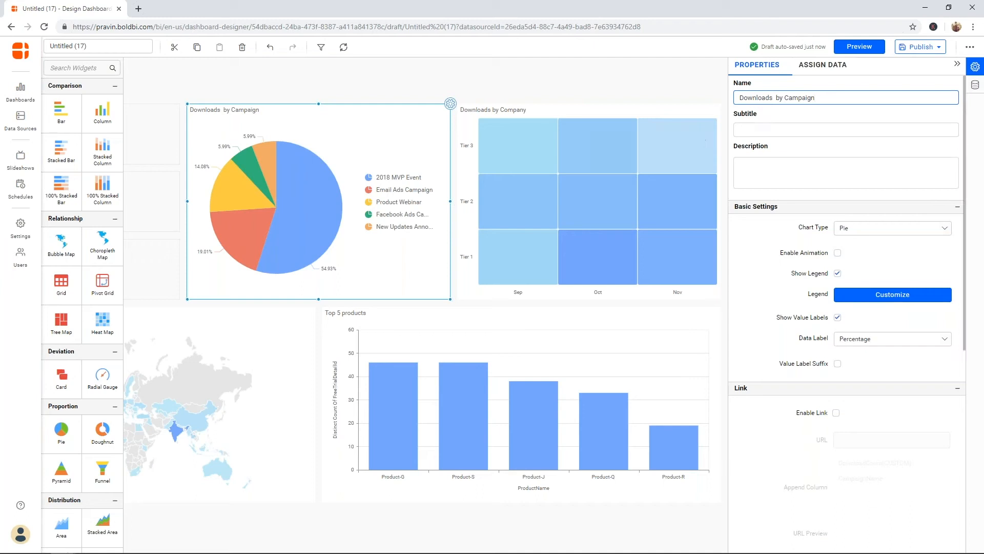
{"action": "left_click_drag", "start_coordinate": [964, 150], "coordinate": [957, 87]}
{"action": "left_click", "coordinate": [957, 64]}
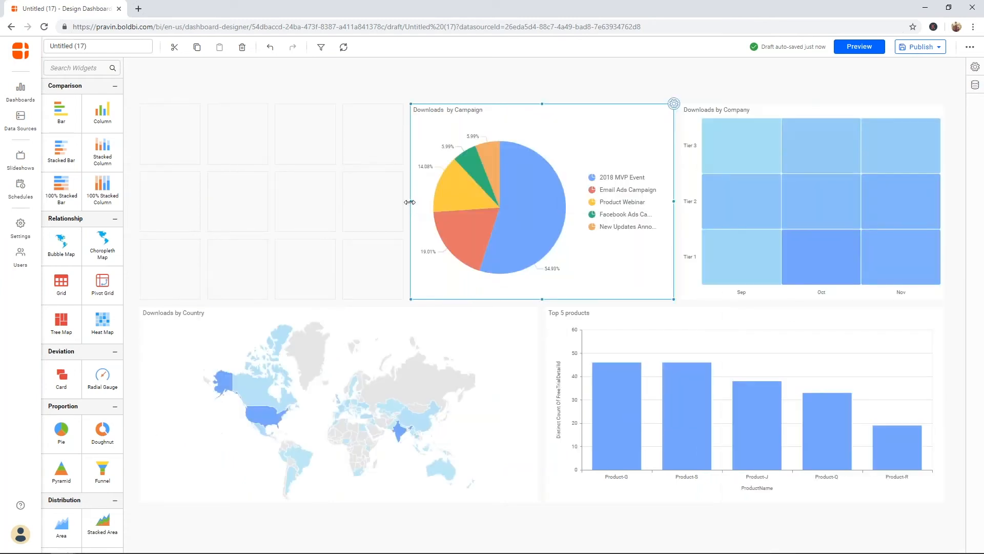
Step: Widen the pie leftward, then stack two Combo Box filters and a Date Picker in the left cells
{"action": "left_click_drag", "start_coordinate": [411, 201], "coordinate": [363, 195]}
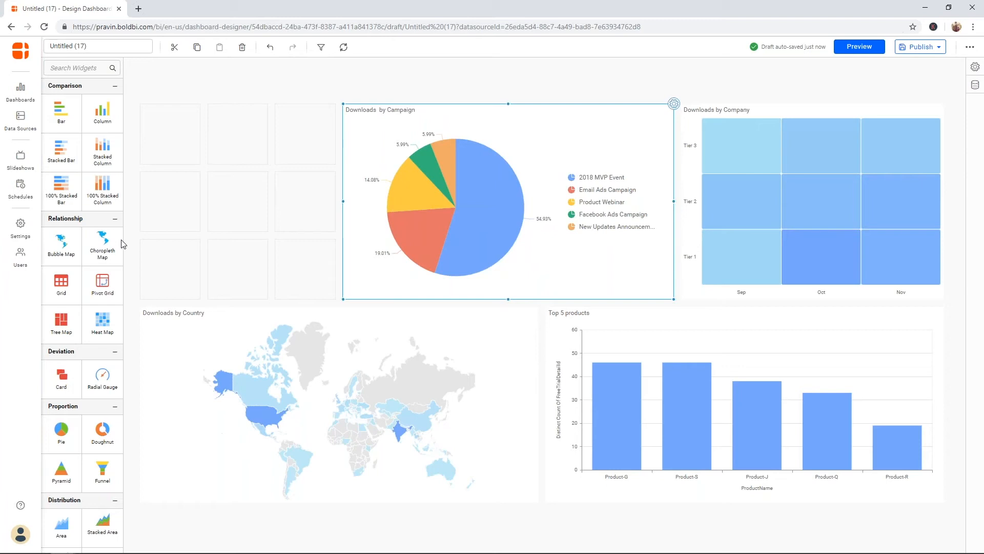
{"action": "scroll", "coordinate": [100, 455], "scroll_direction": "down", "scroll_amount": 5}
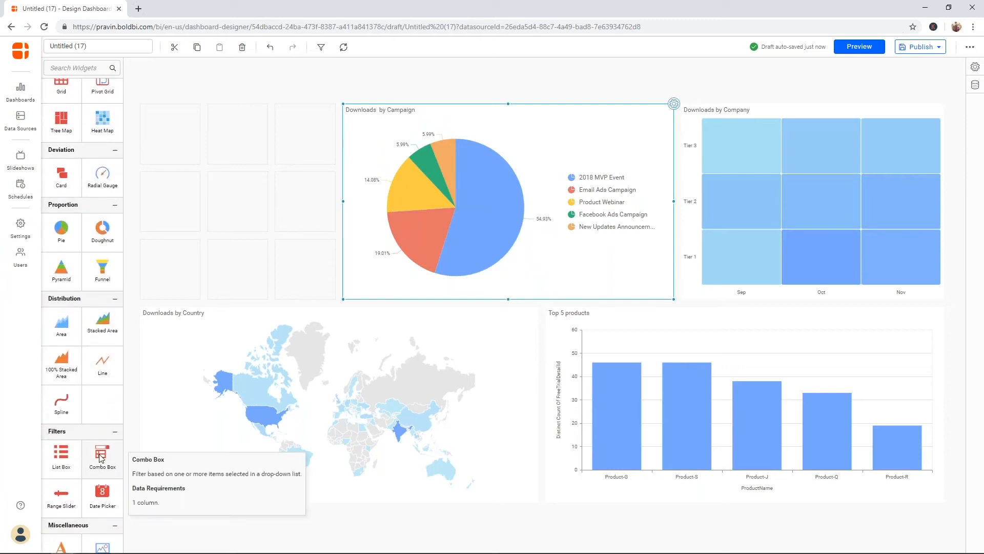
{"action": "left_click_drag", "start_coordinate": [101, 456], "coordinate": [323, 133]}
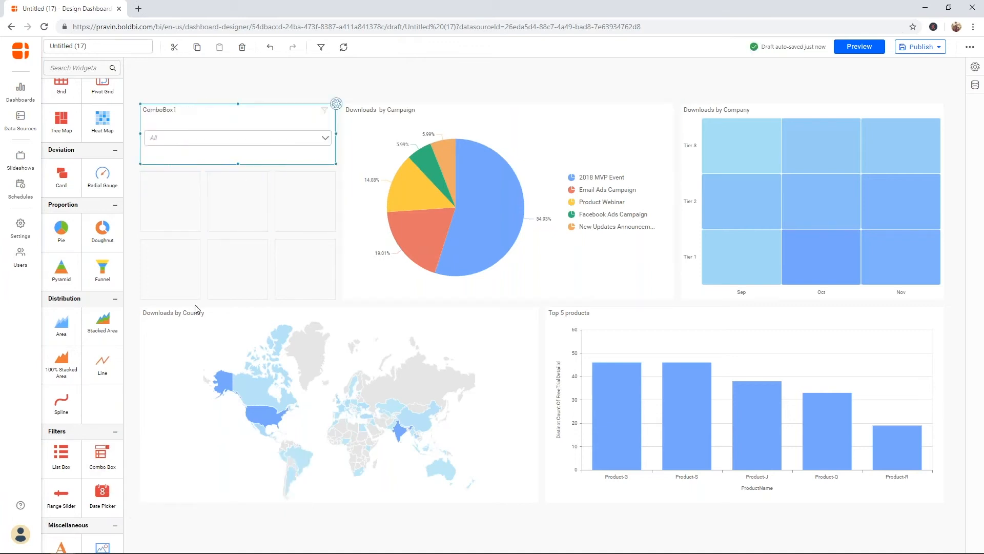
{"action": "left_click_drag", "start_coordinate": [101, 456], "coordinate": [336, 201]}
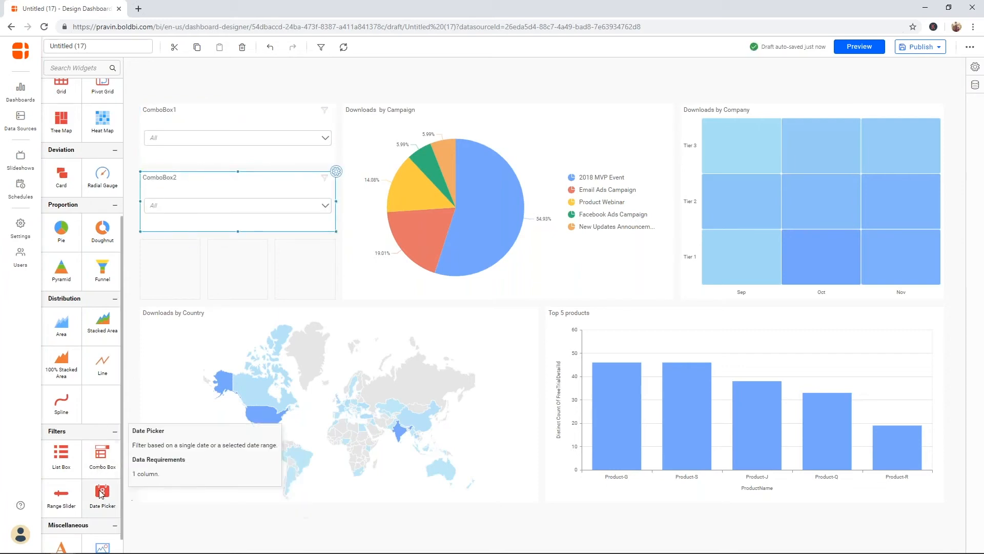
{"action": "left_click_drag", "start_coordinate": [113, 484], "coordinate": [336, 269]}
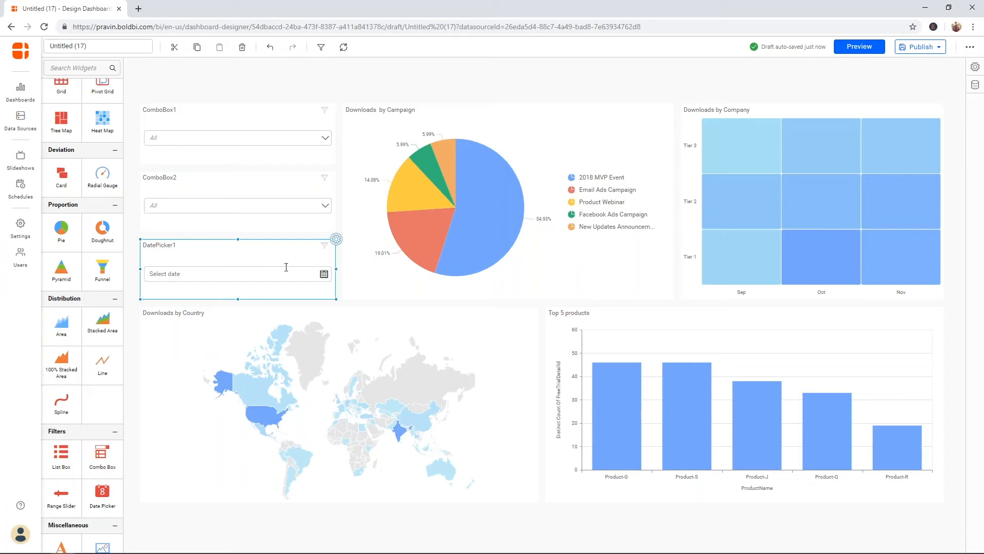
Step: Bind ComboBox1 to CampaignName, enable multiselect and rename it 'Campaign Name'
{"action": "left_click", "coordinate": [295, 122]}
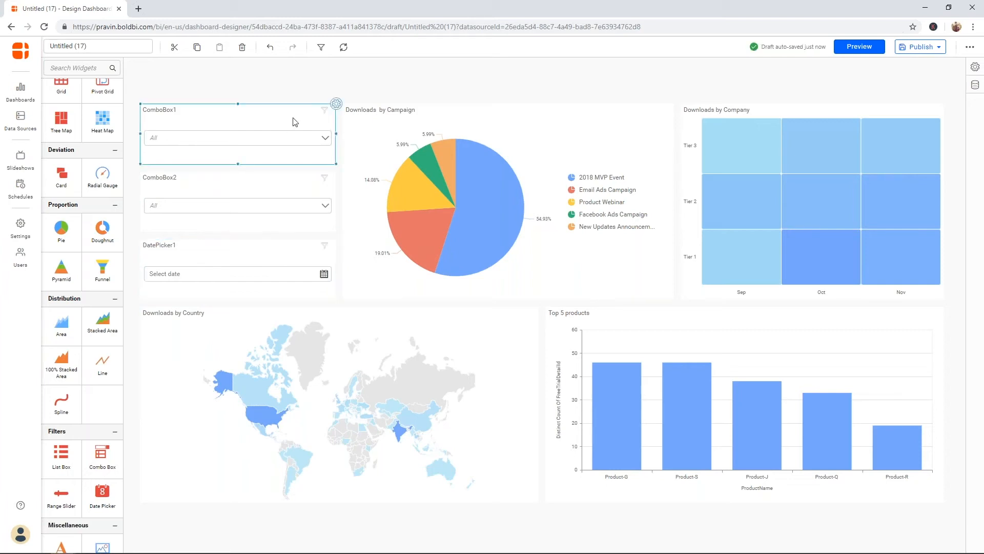
{"action": "left_click", "coordinate": [336, 105]}
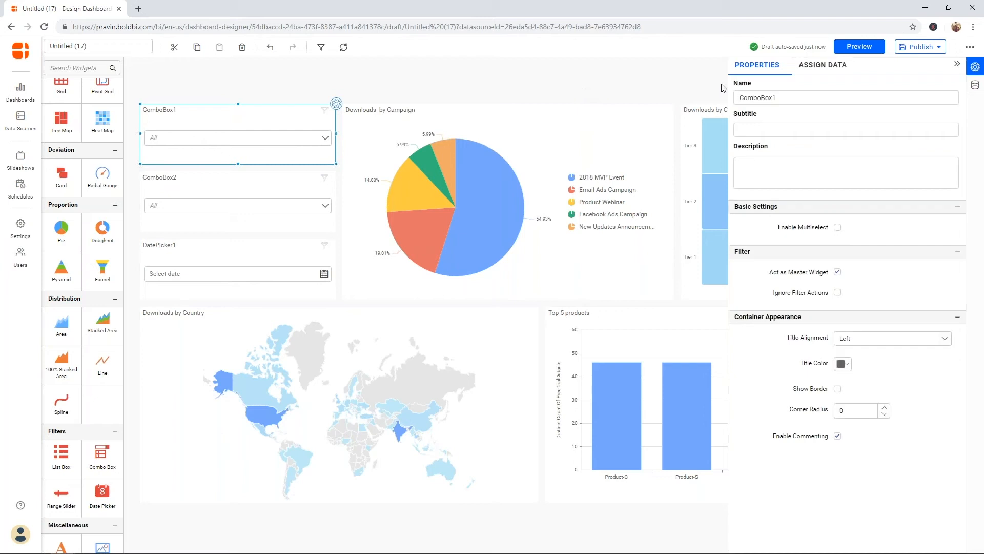
{"action": "left_click", "coordinate": [822, 65]}
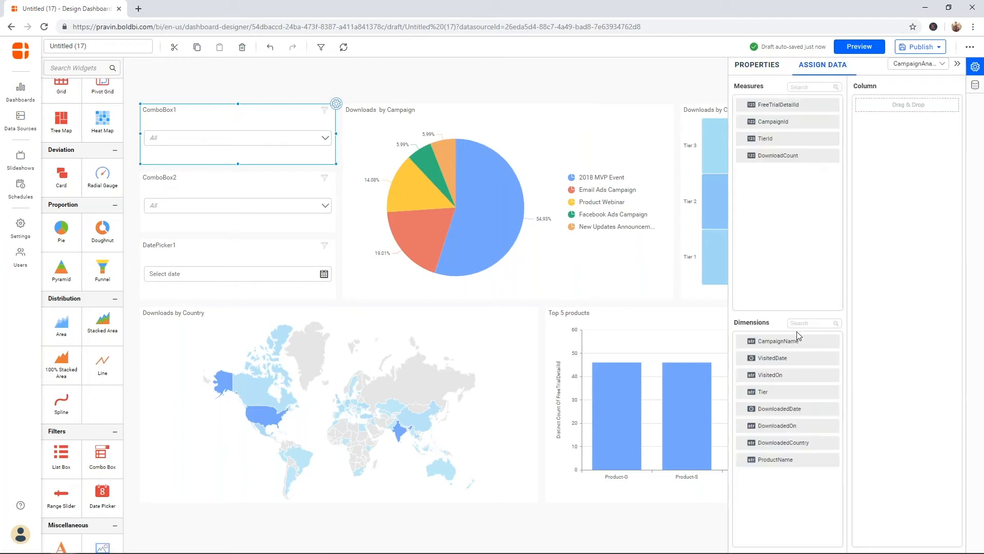
{"action": "left_click_drag", "start_coordinate": [780, 342], "coordinate": [865, 262]}
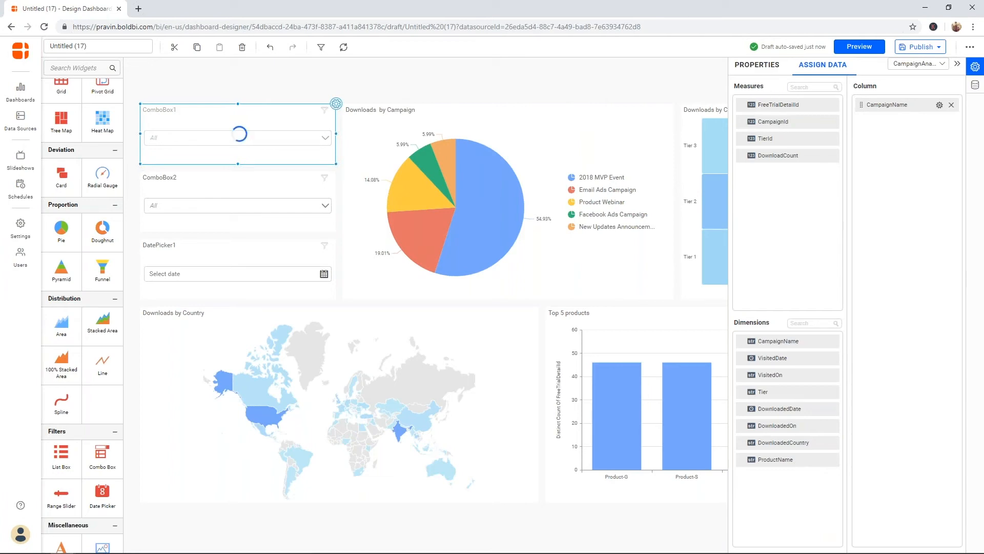
{"action": "left_click", "coordinate": [757, 64]}
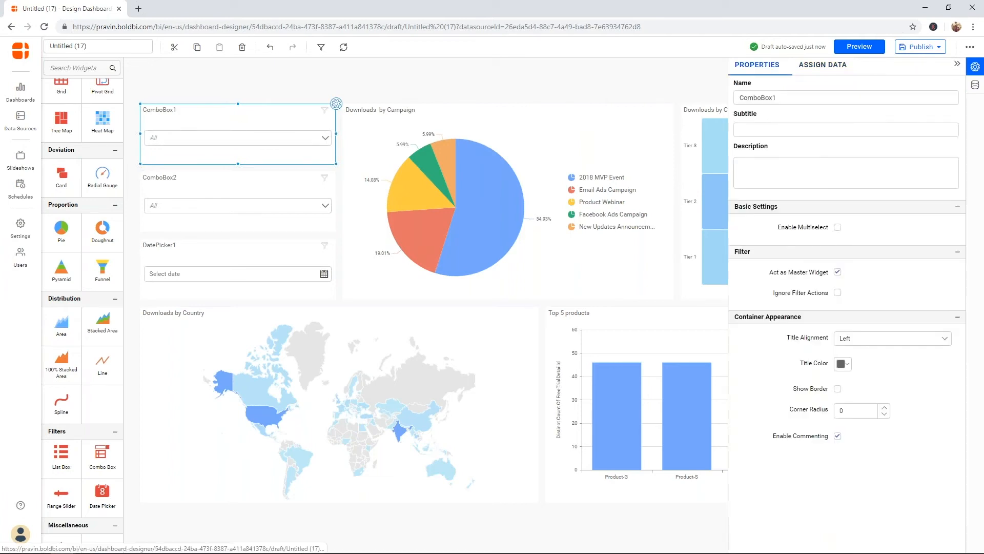
{"action": "left_click", "coordinate": [837, 228]}
{"action": "left_click", "coordinate": [316, 138]}
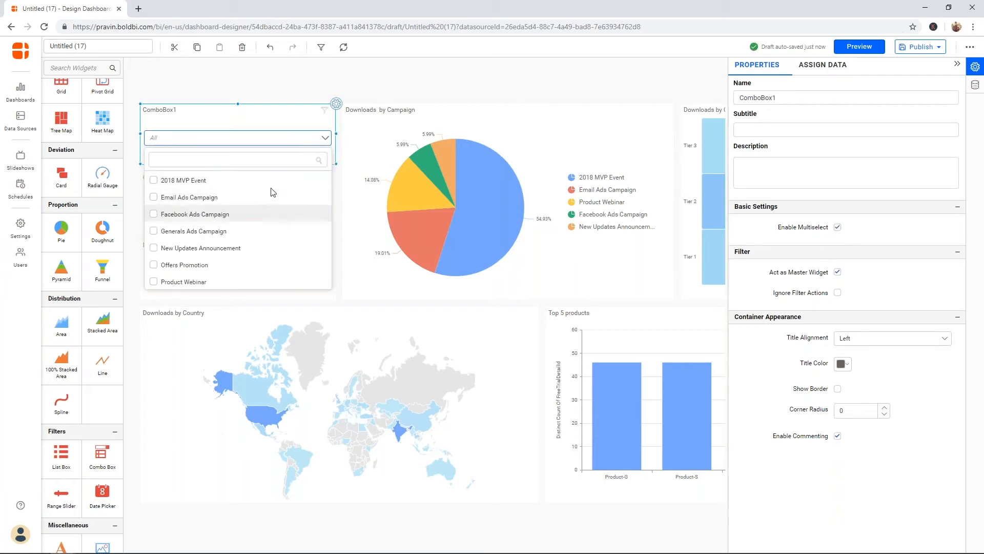
{"action": "double_click", "coordinate": [788, 99]}
{"action": "type", "text": "C"}
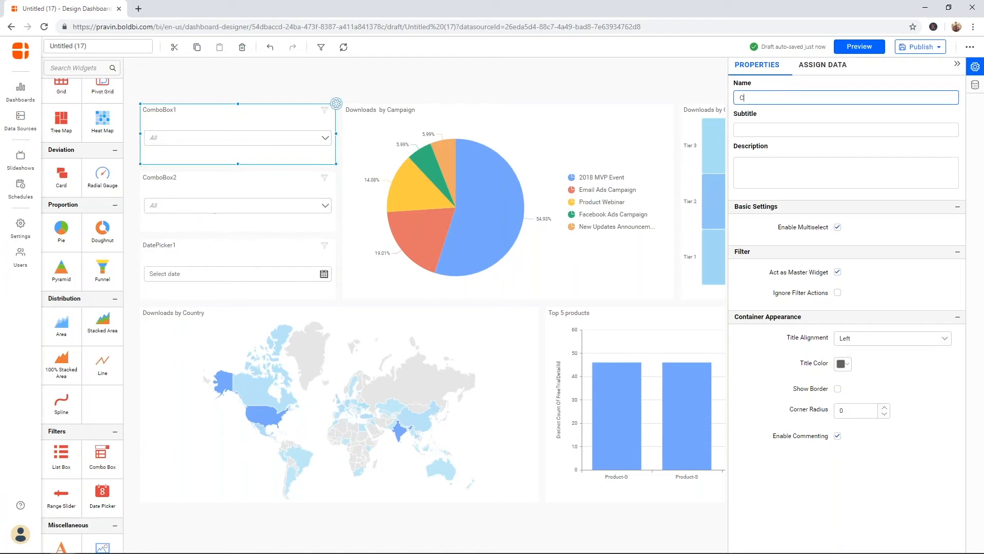
{"action": "type", "text": "ampaign Name"}
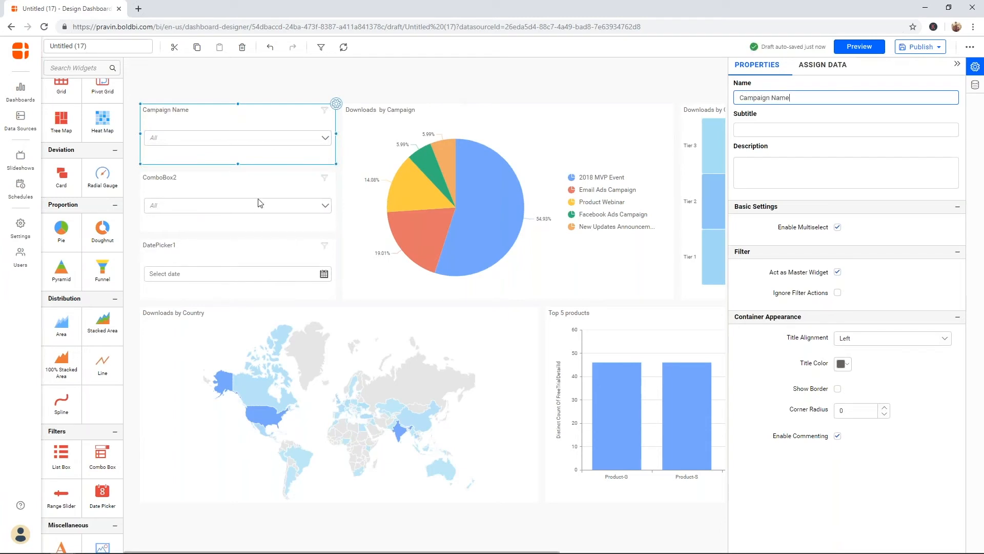
{"action": "left_click", "coordinate": [260, 203]}
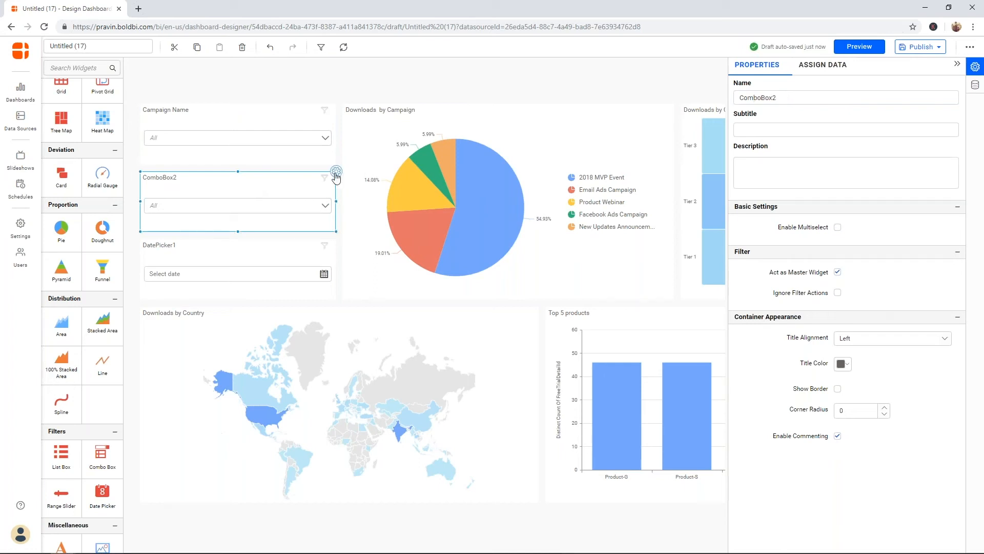
Step: Bind ComboBox2 to ProductName, enable multiselect and rename it 'Product Name'
{"action": "left_click", "coordinate": [821, 65]}
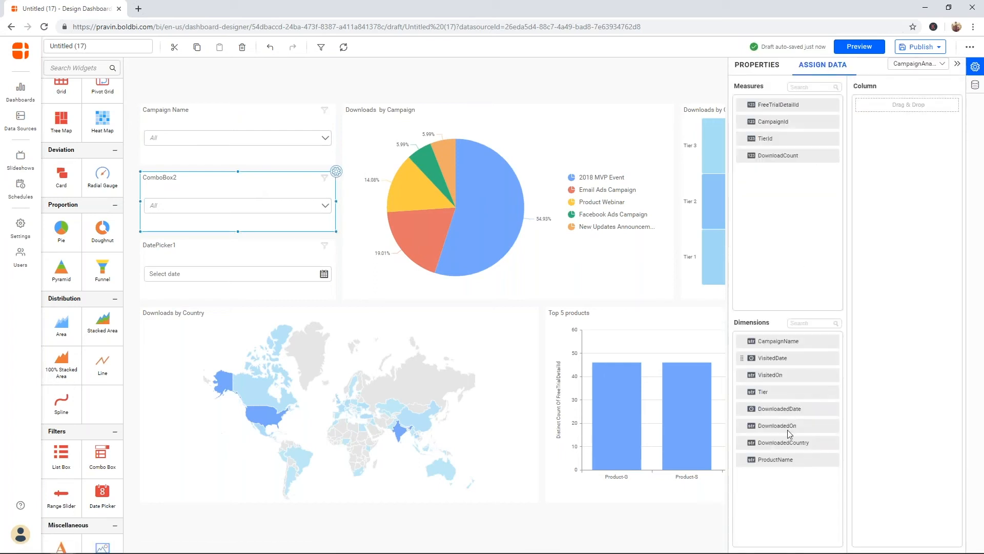
{"action": "left_click_drag", "start_coordinate": [788, 460], "coordinate": [866, 391]}
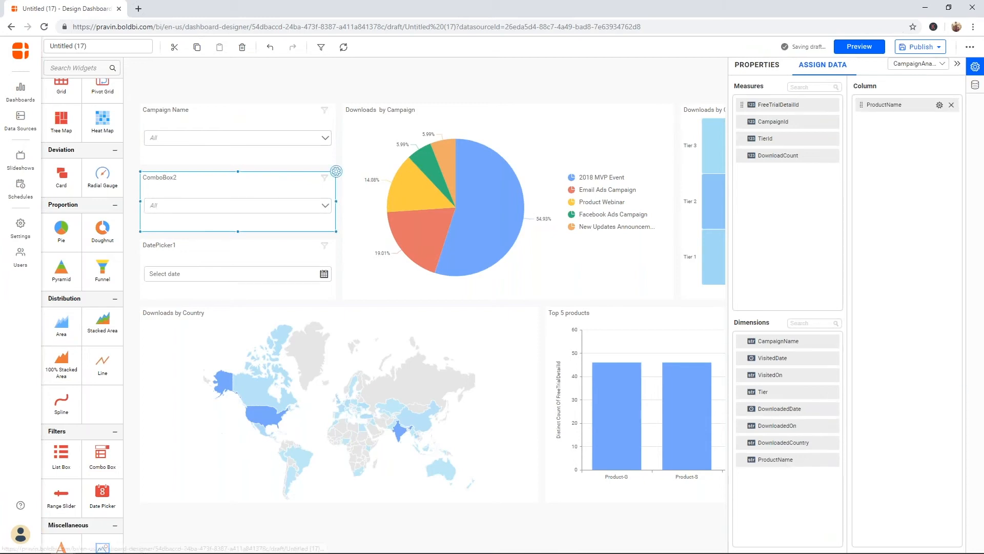
{"action": "left_click", "coordinate": [757, 65]}
{"action": "left_click", "coordinate": [838, 228]}
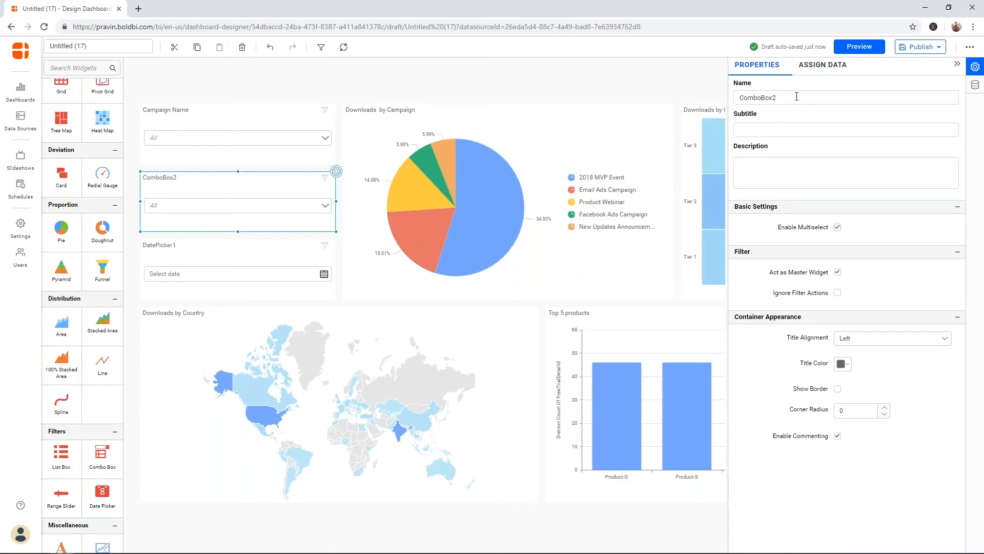
{"action": "double_click", "coordinate": [797, 96]}
{"action": "type", "text": "Pro"}
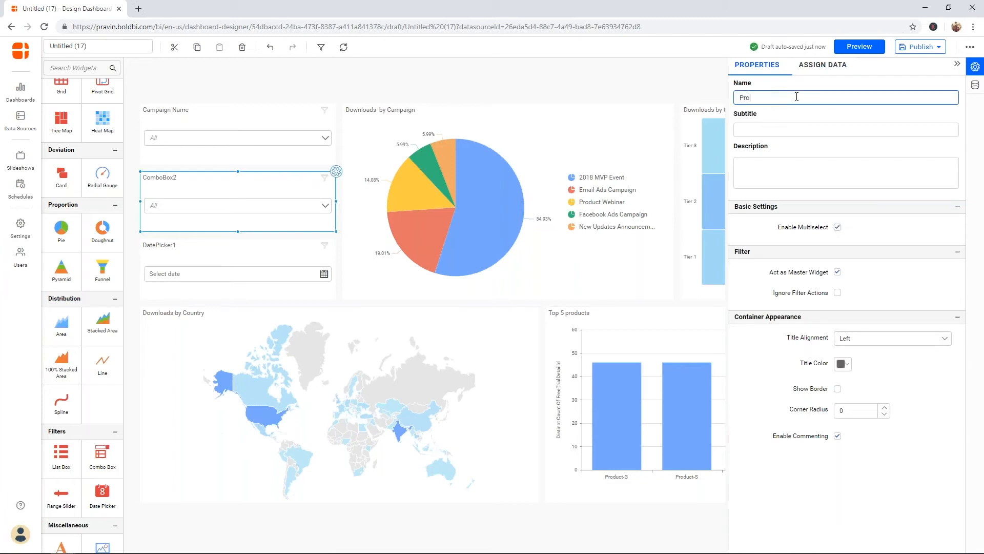
{"action": "type", "text": "duct Name"}
Step: Bind DatePicker1 to DownloadedDate with Range enabled, rename it 'Downloaded Date' and collapse the properties
{"action": "left_click", "coordinate": [309, 293]}
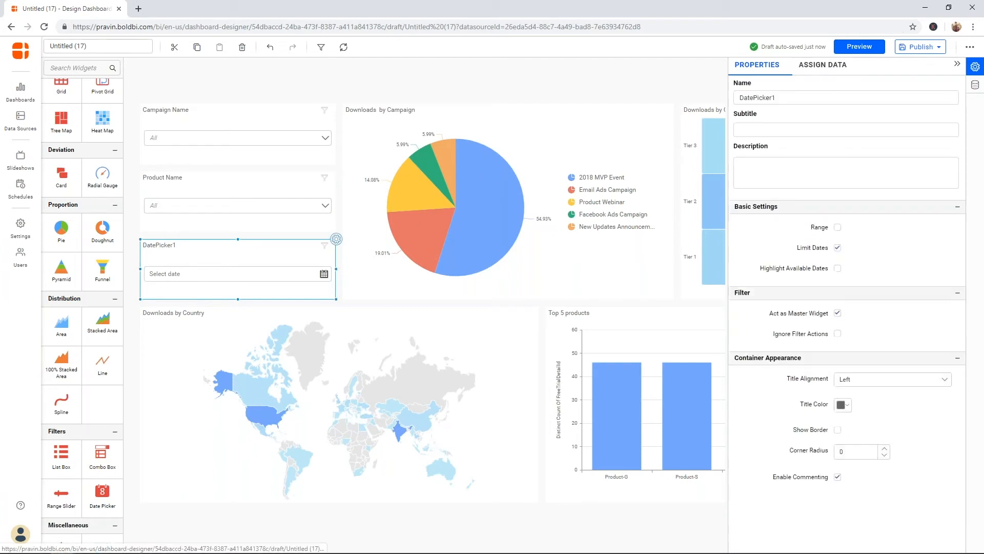
{"action": "left_click", "coordinate": [822, 65]}
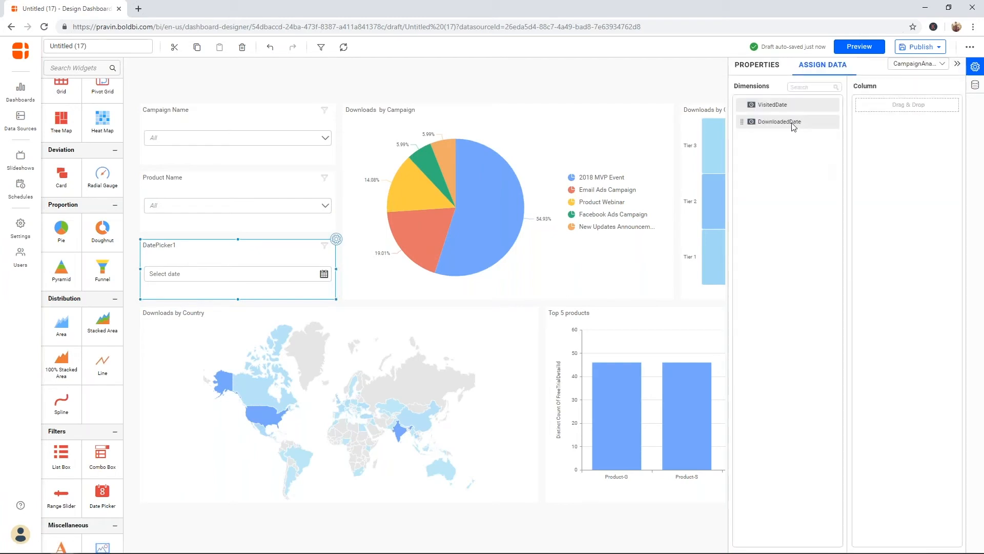
{"action": "left_click_drag", "start_coordinate": [793, 127], "coordinate": [872, 133]}
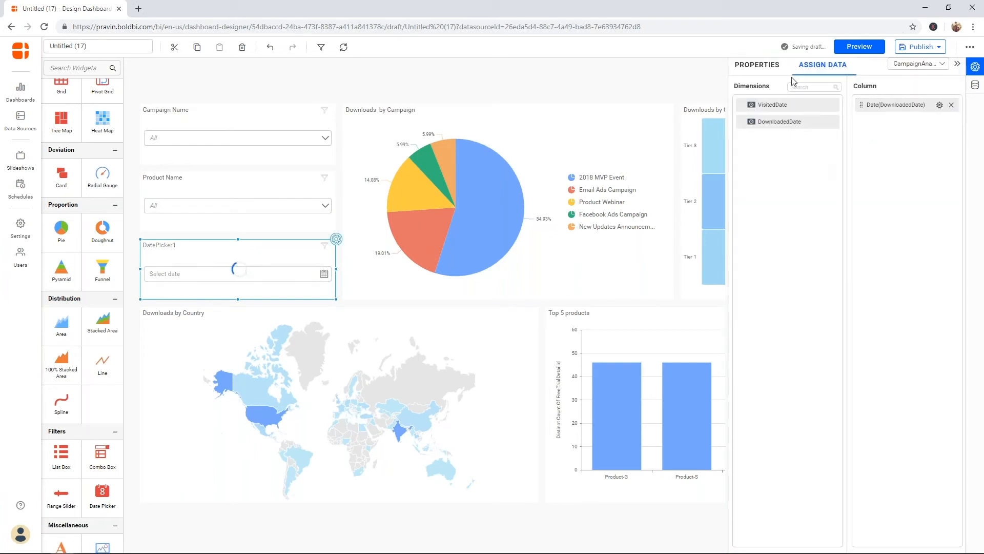
{"action": "left_click", "coordinate": [767, 66]}
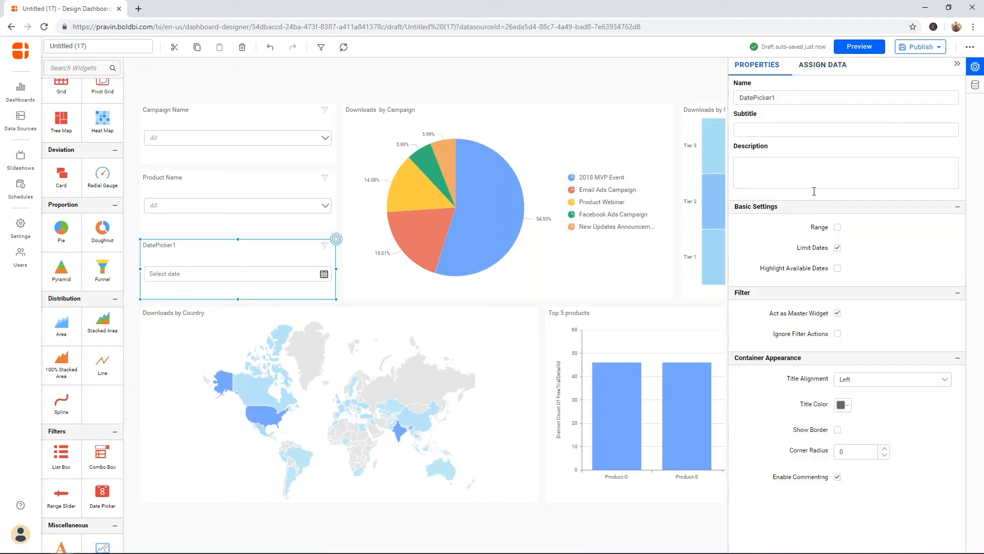
{"action": "left_click", "coordinate": [838, 229]}
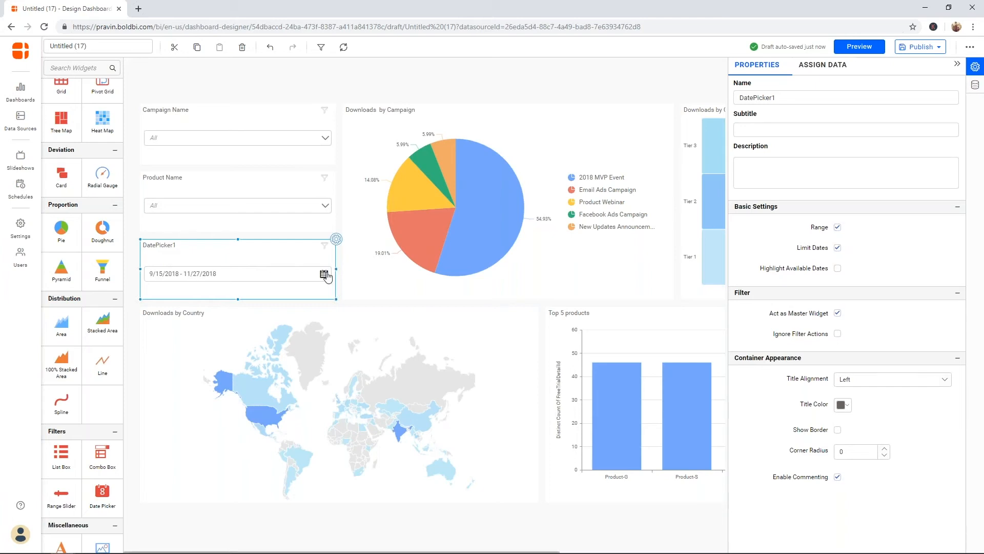
{"action": "left_click", "coordinate": [325, 274]}
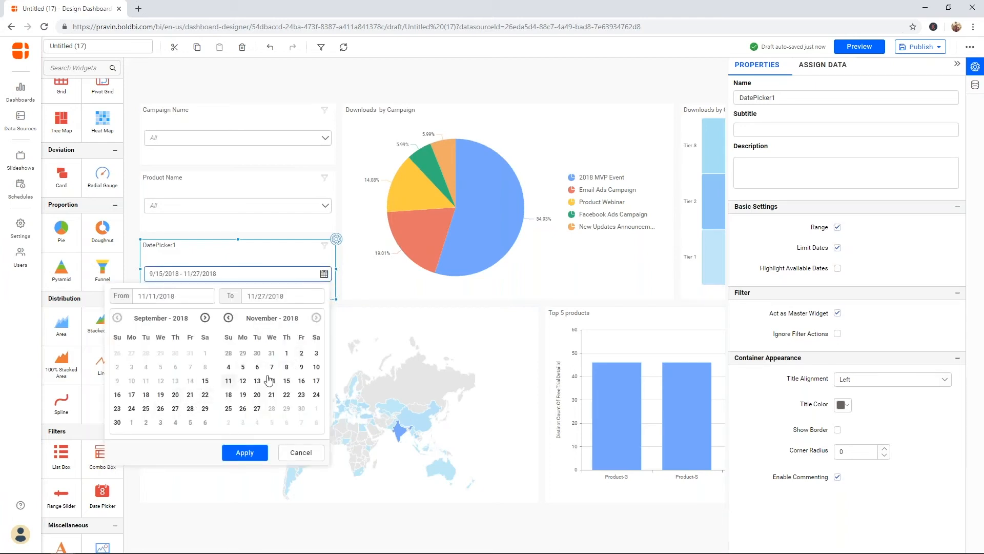
{"action": "left_click", "coordinate": [325, 275]}
{"action": "double_click", "coordinate": [793, 96]}
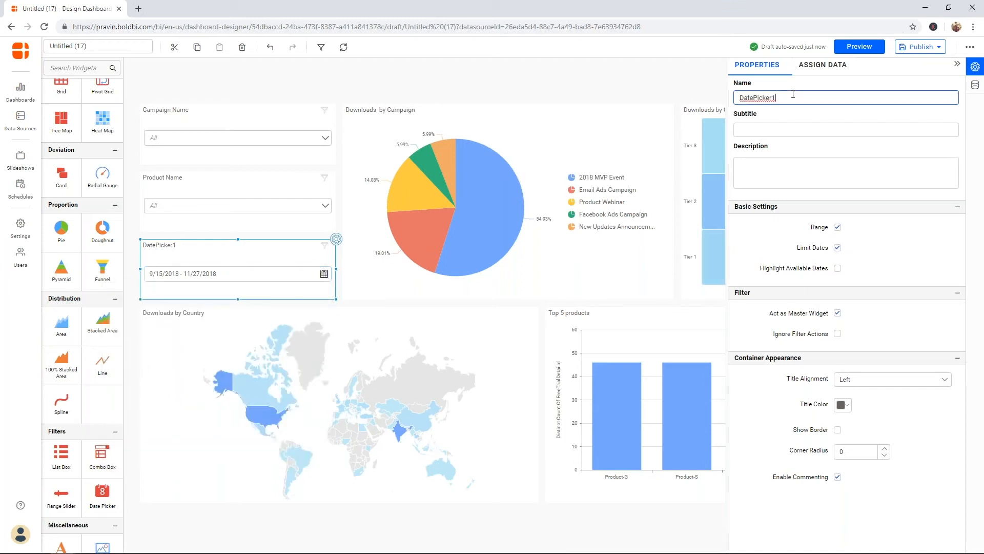
{"action": "type", "text": "Downloaded Date"}
{"action": "left_click", "coordinate": [956, 70]}
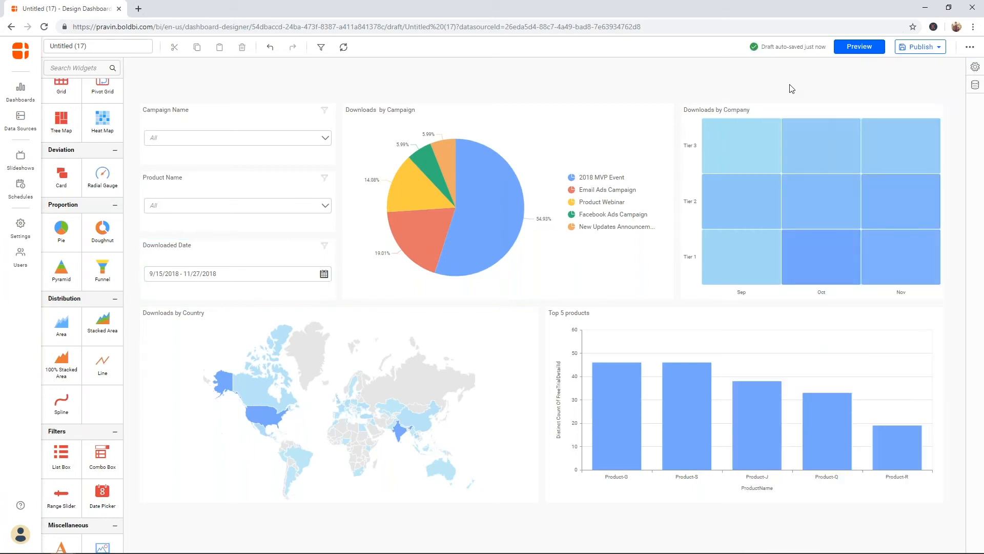
Step: In Preview, tick 2018 MVP Event, Email, Facebook and Generals Ads campaigns in Campaign Name
{"action": "left_click", "coordinate": [856, 46]}
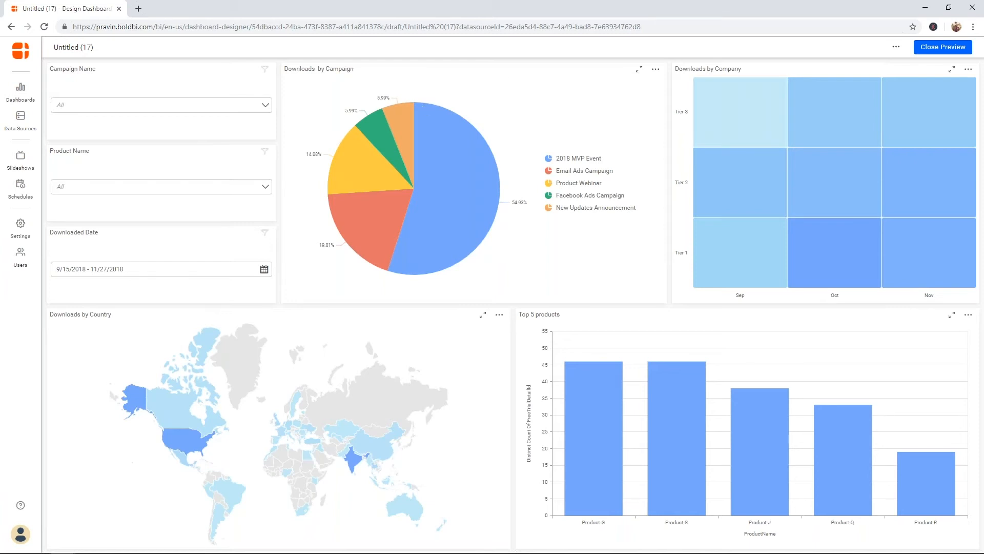
{"action": "left_click", "coordinate": [103, 105]}
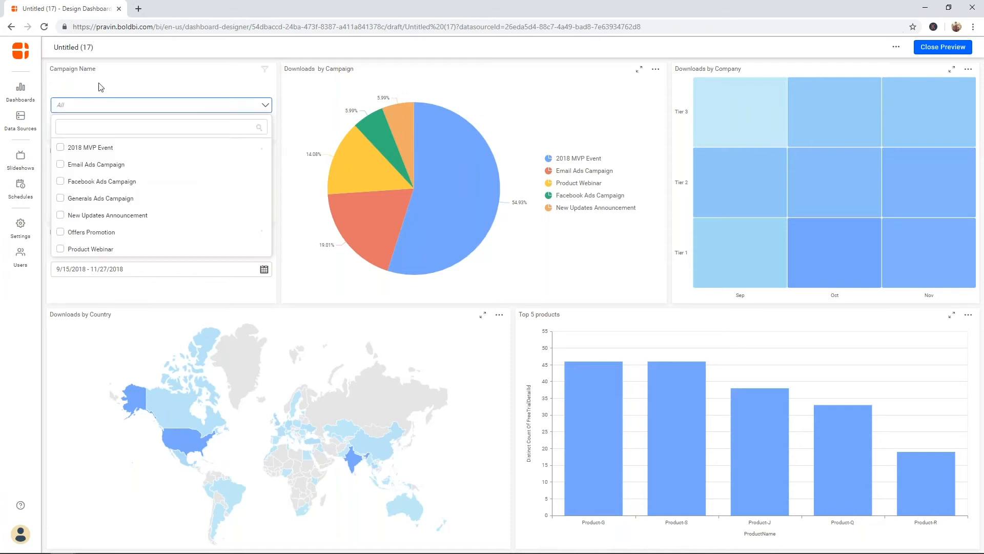
{"action": "left_click", "coordinate": [72, 146]}
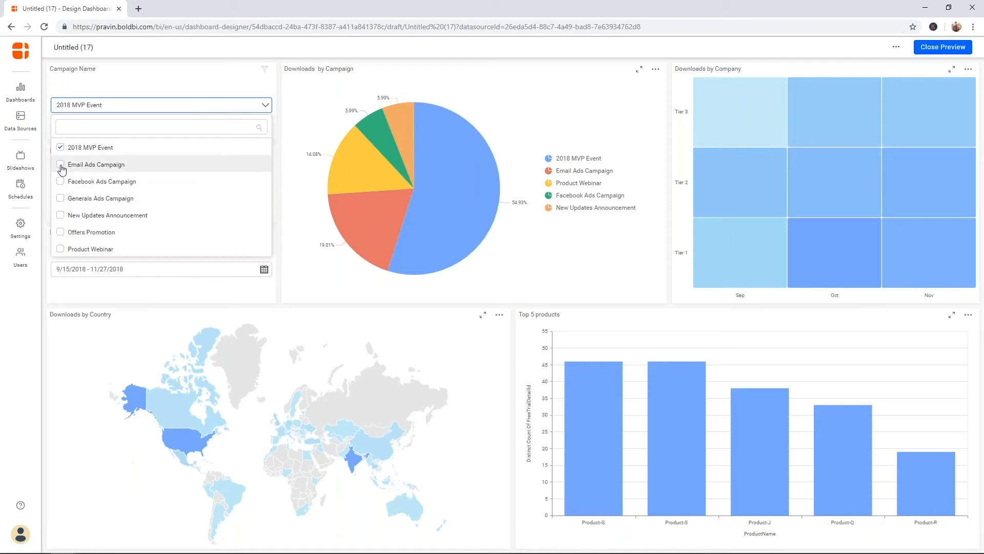
{"action": "left_click", "coordinate": [61, 165]}
{"action": "left_click", "coordinate": [60, 181]}
{"action": "left_click", "coordinate": [60, 197]}
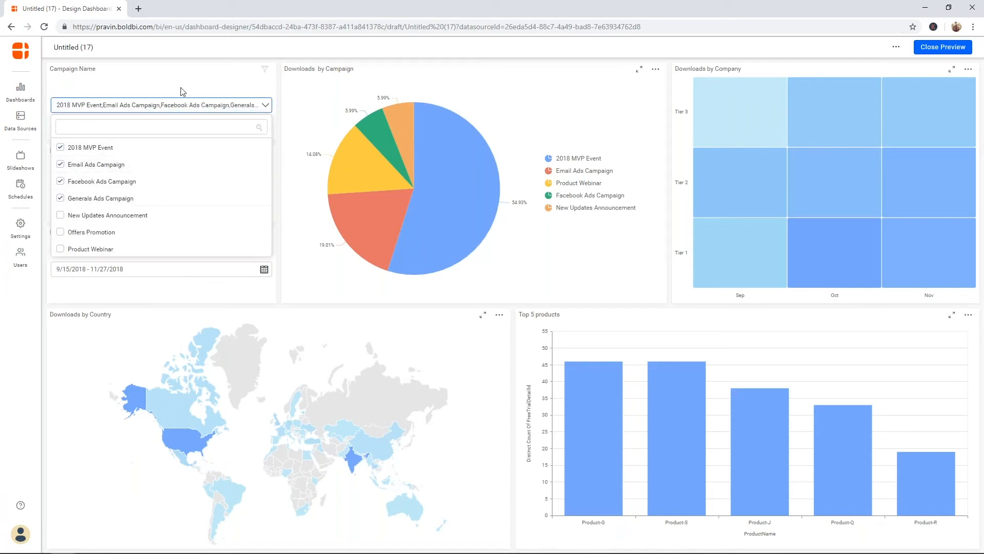
Step: Apply the four-campaign filter, review it in Filters Overview, and close the preview
{"action": "left_click", "coordinate": [224, 64]}
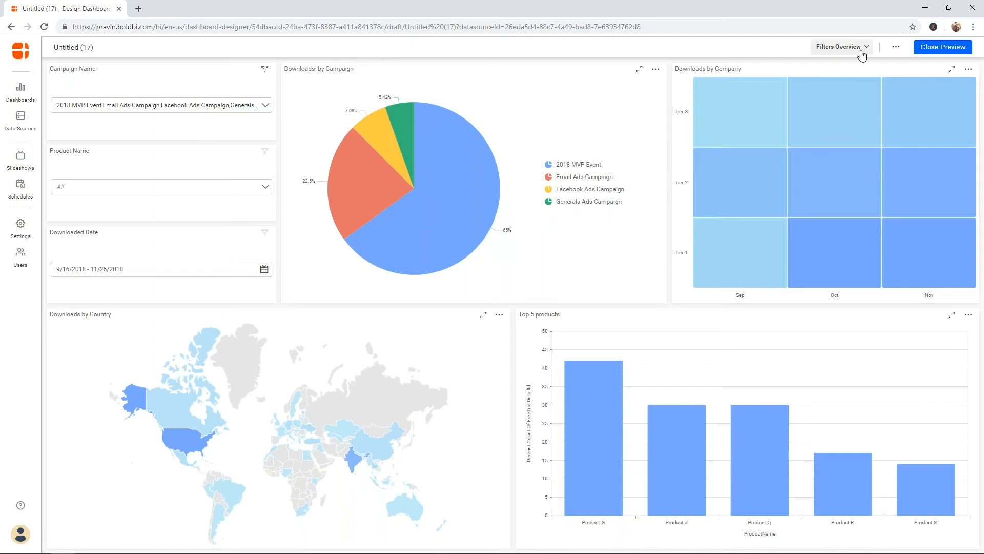
{"action": "left_click", "coordinate": [865, 47]}
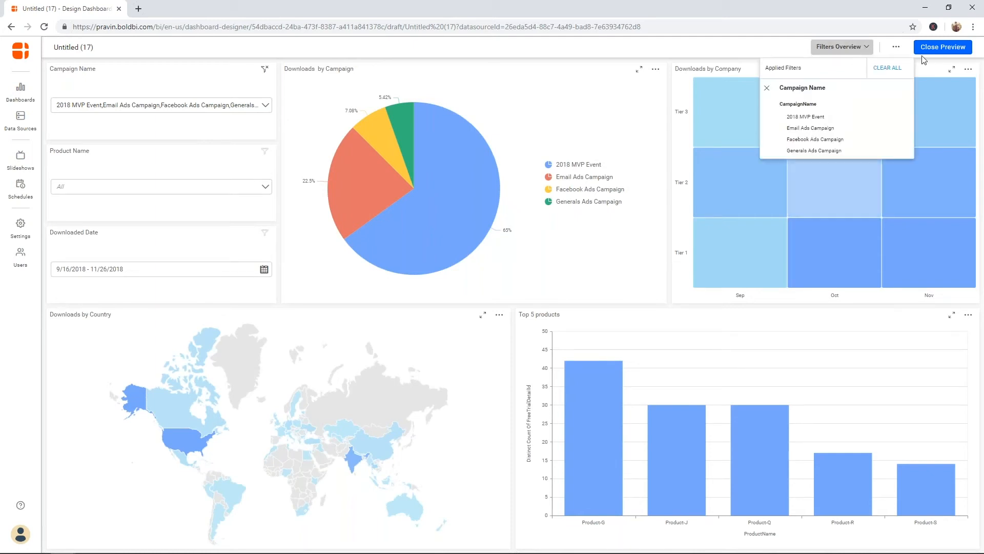
{"action": "left_click", "coordinate": [943, 47]}
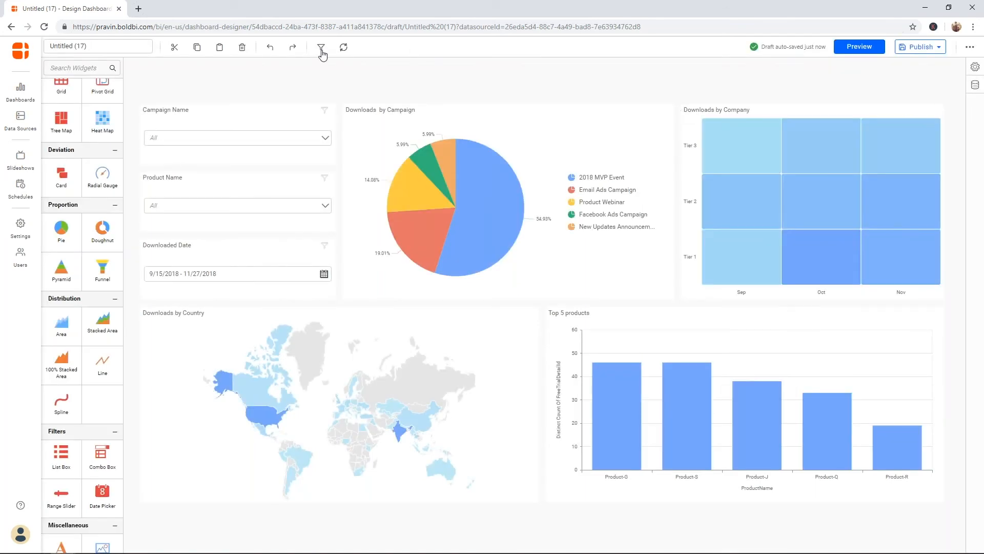
Step: Remove Downloads by Company, Top 5 products, Downloads by Country and Product Name as Campaign Name filter listeners
{"action": "left_click", "coordinate": [321, 48]}
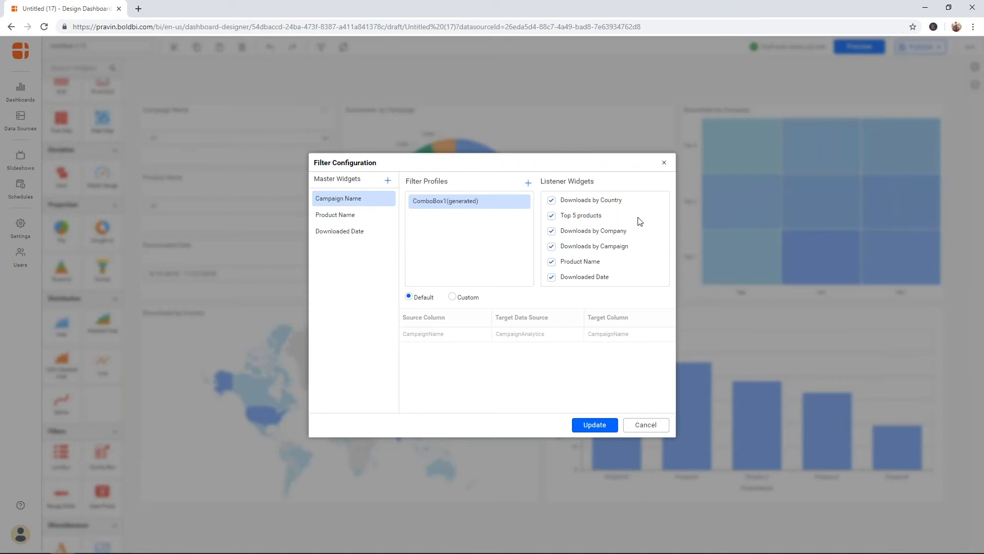
{"action": "left_click", "coordinate": [551, 231]}
{"action": "left_click", "coordinate": [554, 216]}
{"action": "left_click", "coordinate": [552, 201]}
{"action": "left_click", "coordinate": [553, 264]}
{"action": "left_click", "coordinate": [595, 425]}
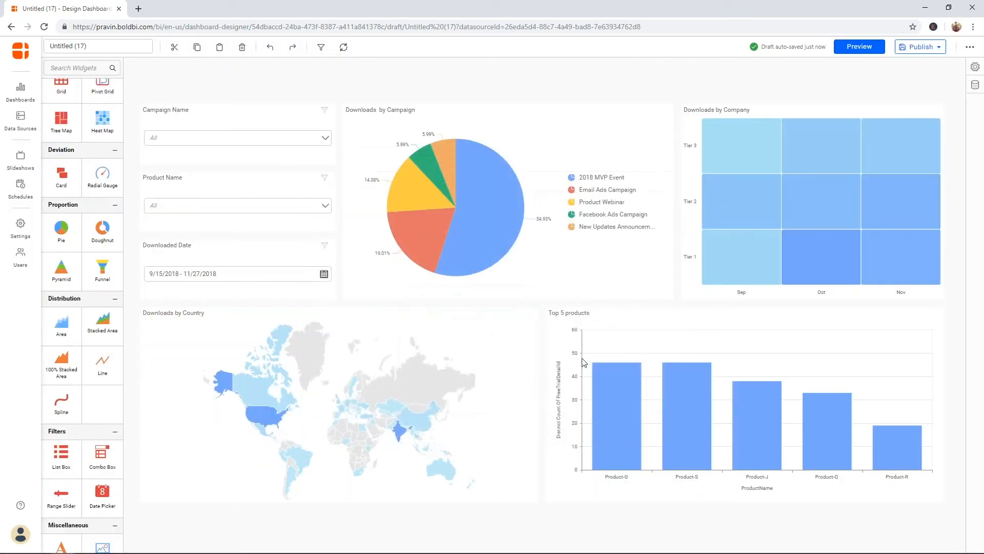
Step: Preview with 2018 MVP Event, Facebook, Email and Generals Ads campaigns selected, then close preview
{"action": "left_click", "coordinate": [859, 46]}
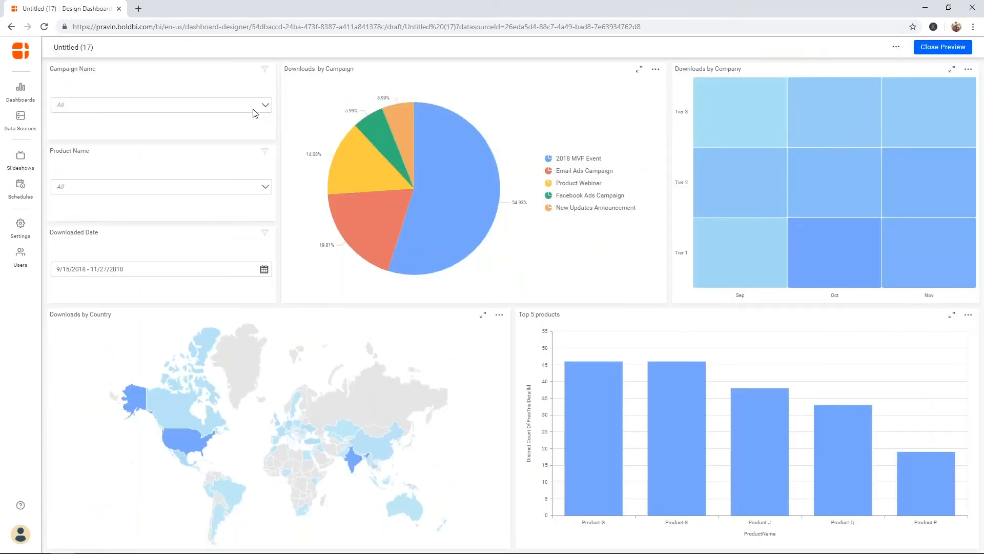
{"action": "left_click", "coordinate": [252, 109]}
{"action": "left_click", "coordinate": [202, 146]}
{"action": "left_click", "coordinate": [169, 174]}
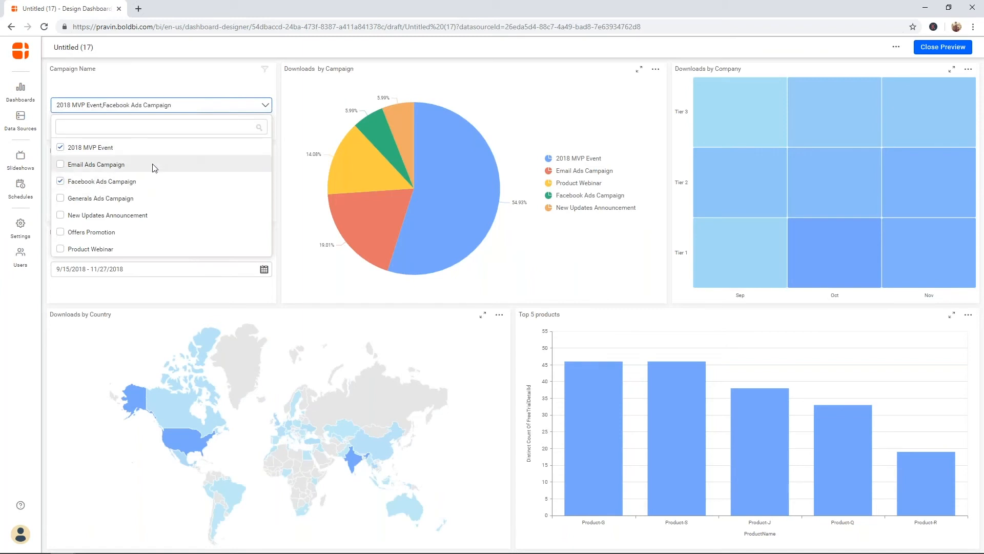
{"action": "left_click", "coordinate": [153, 164]}
{"action": "left_click", "coordinate": [145, 198]}
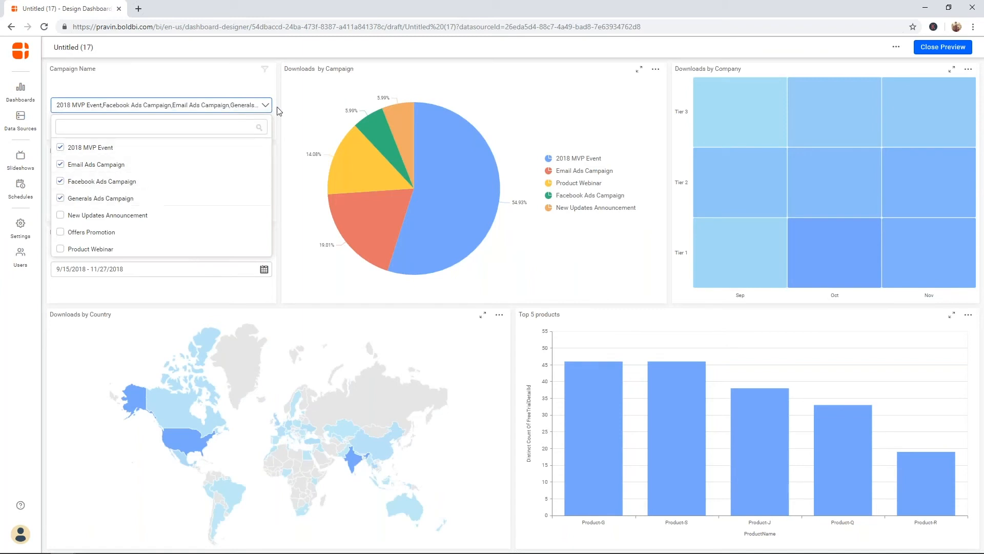
{"action": "left_click", "coordinate": [430, 61]}
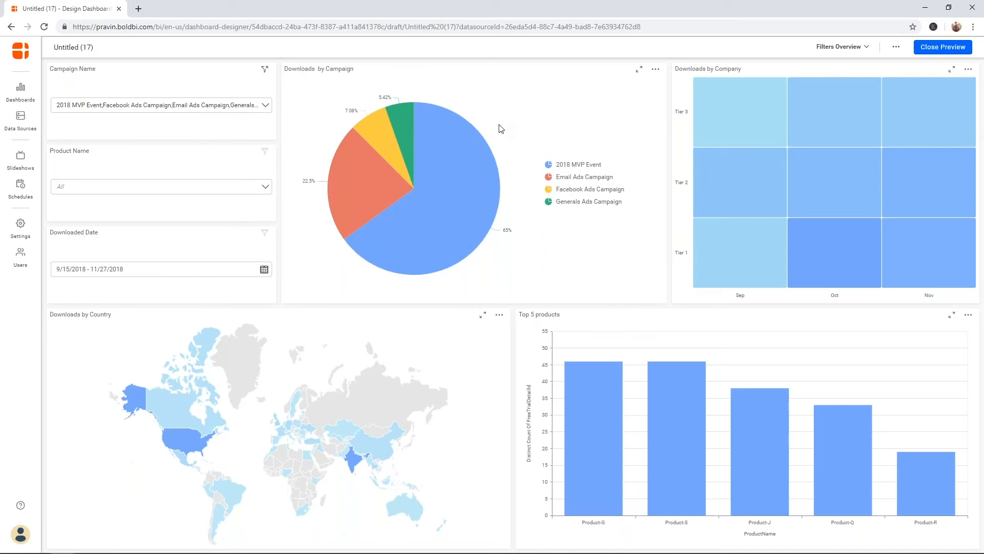
{"action": "left_click", "coordinate": [944, 49]}
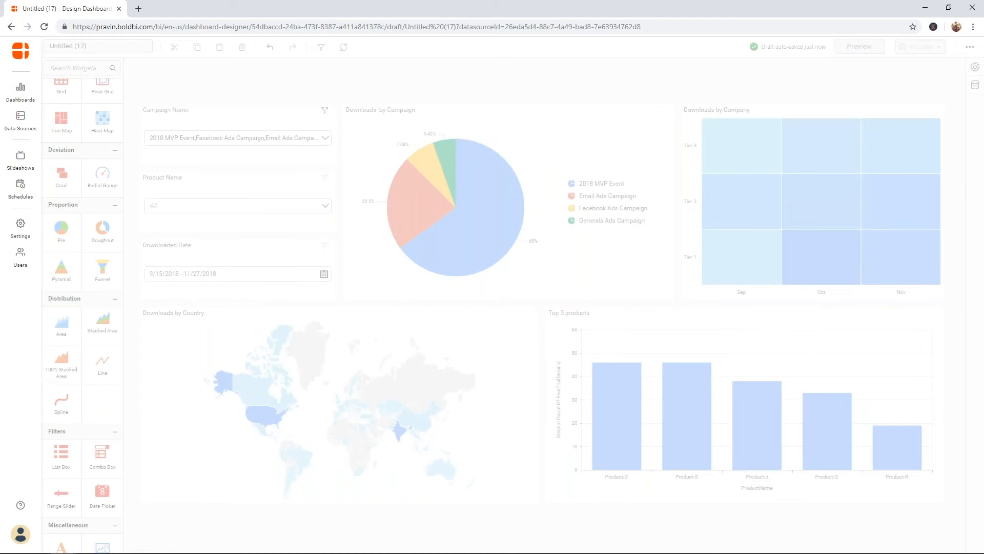
Step: Publish the dashboard in category Support, replacing the default name with CampaignDashboard
{"action": "left_click", "coordinate": [608, 152]}
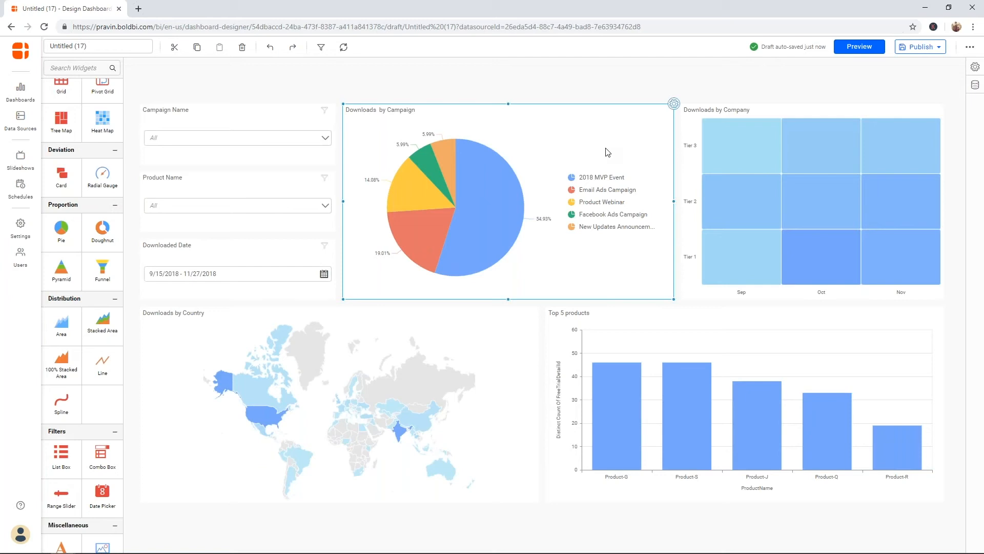
{"action": "left_click", "coordinate": [921, 47]}
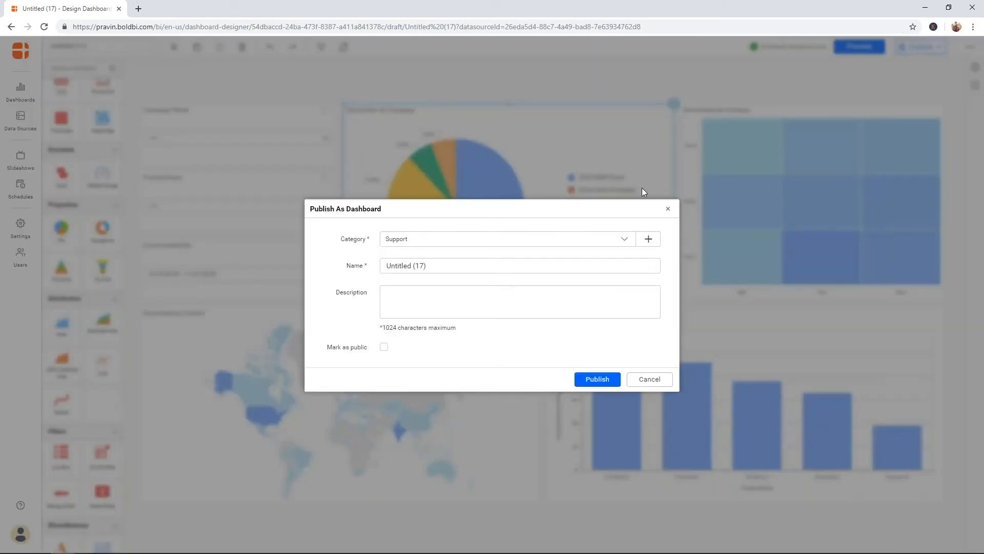
{"action": "left_click", "coordinate": [479, 245]}
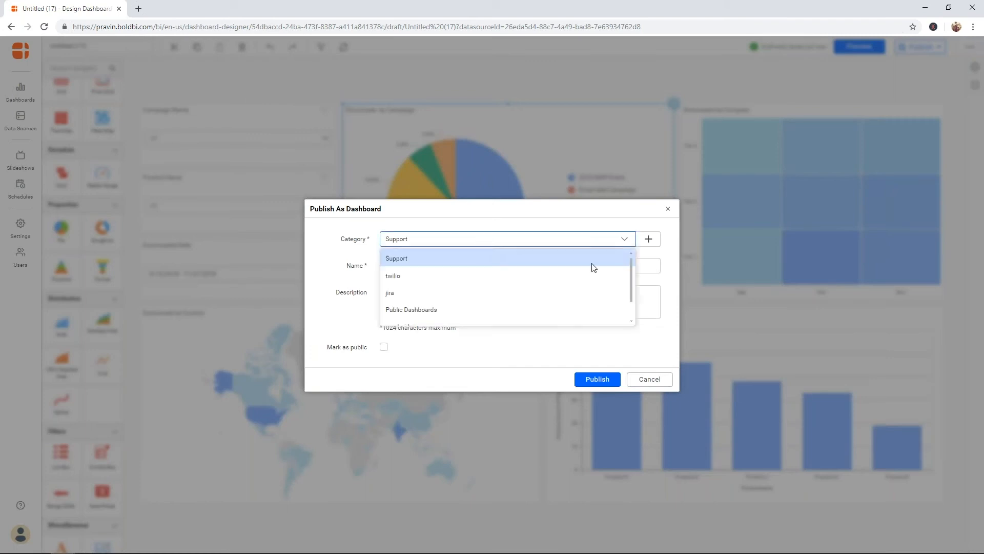
{"action": "left_click", "coordinate": [583, 259]}
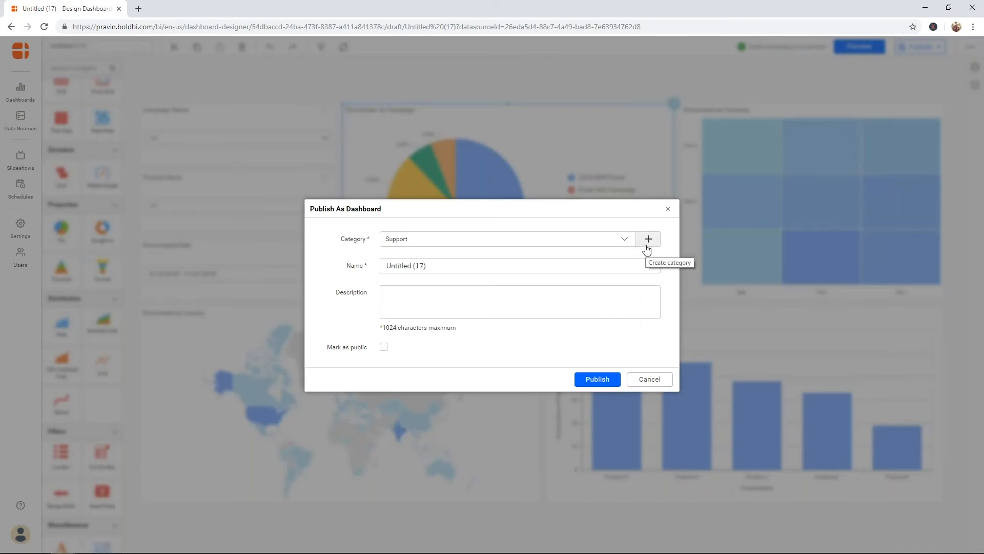
{"action": "left_click", "coordinate": [554, 264]}
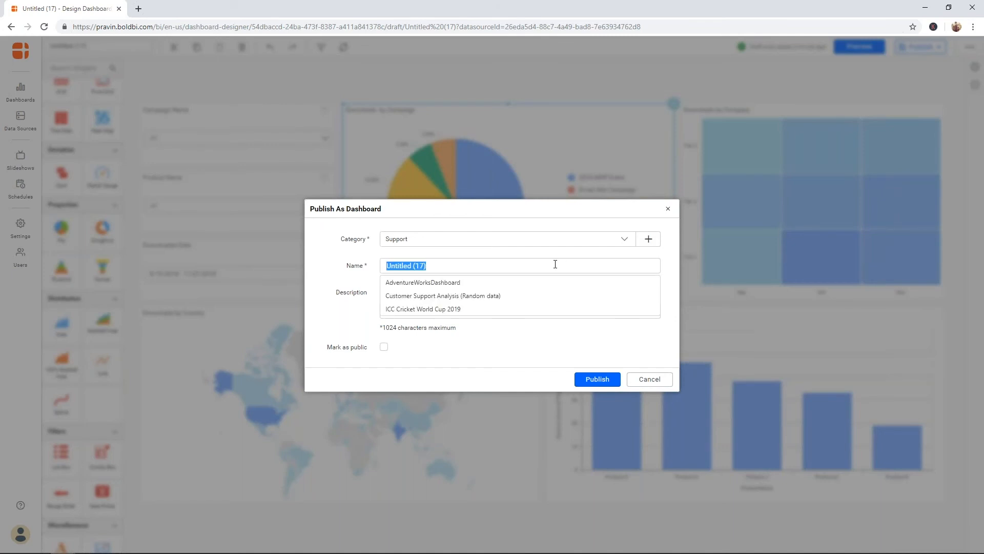
{"action": "type", "text": "Campai"}
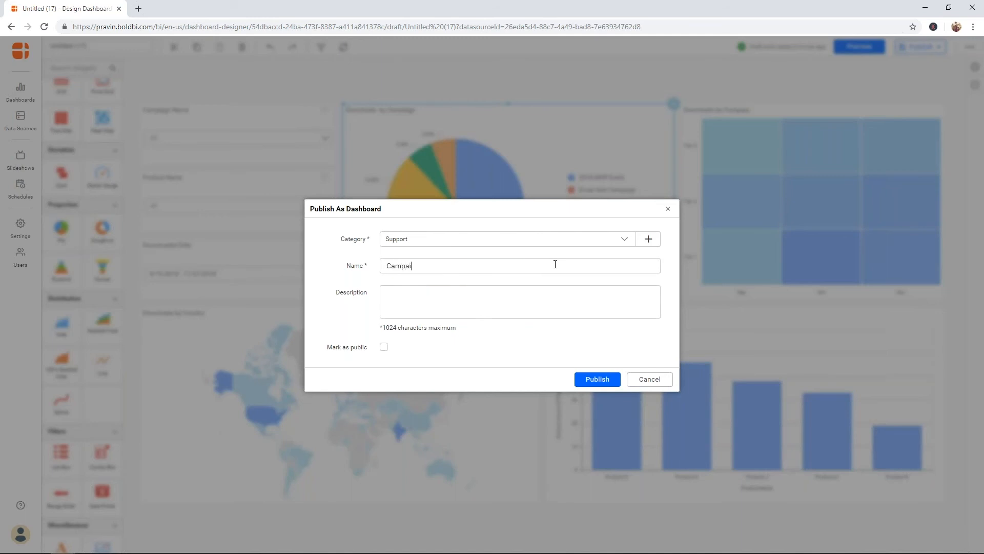
{"action": "type", "text": "gnDashboards"}
{"action": "left_click", "coordinate": [459, 308]}
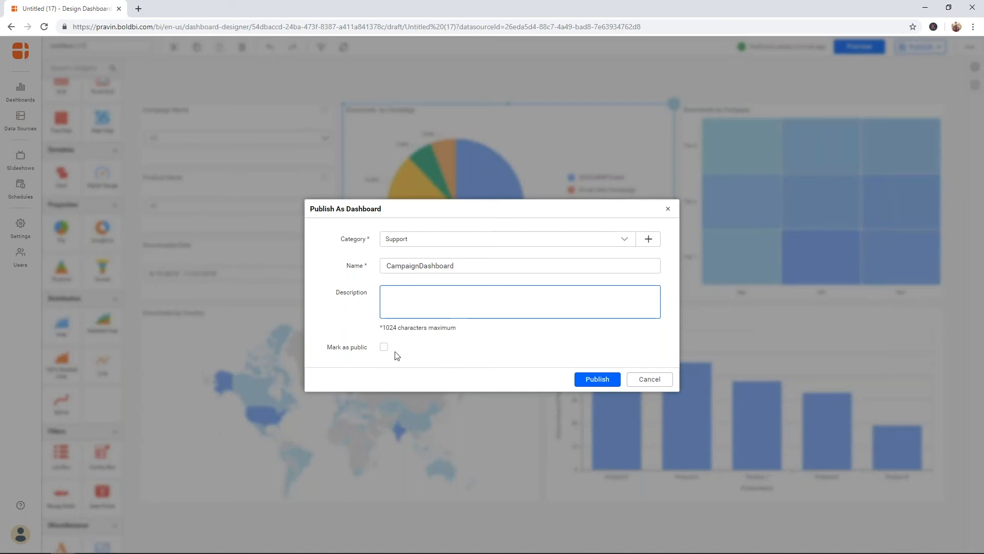
{"action": "left_click", "coordinate": [608, 384]}
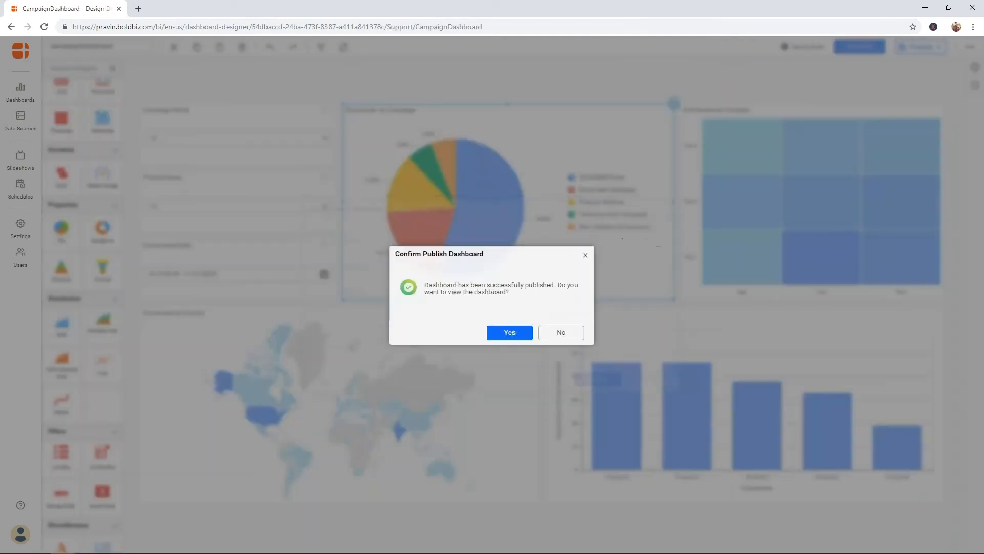
Step: Confirm Yes to view the newly published CampaignDashboard
{"action": "left_click", "coordinate": [522, 337]}
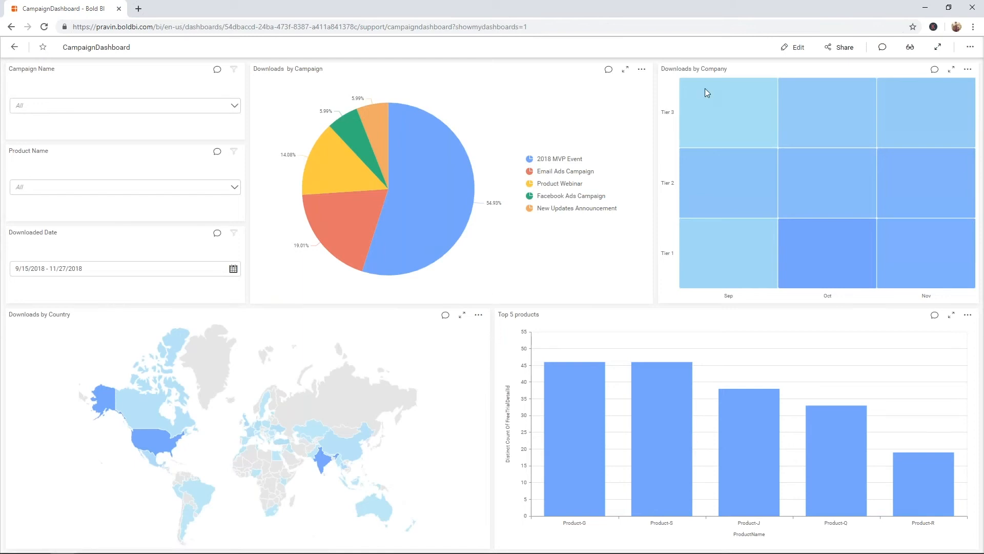
{"action": "mouse_move", "coordinate": [717, 85]}
Step: Enable Auto refresh in Refresh Settings, republish CampaignDashboard, and choose to view it
{"action": "left_click", "coordinate": [793, 47]}
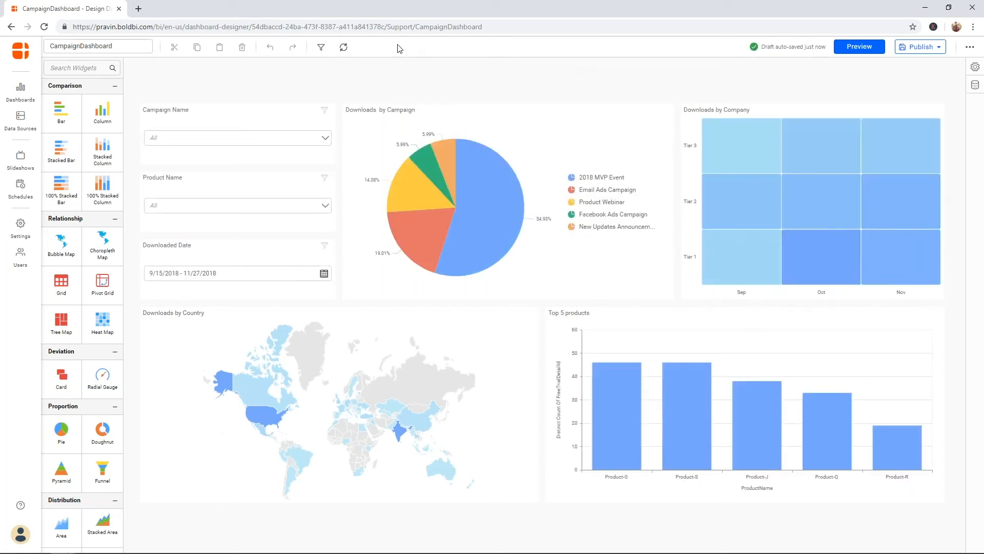
{"action": "left_click", "coordinate": [343, 48]}
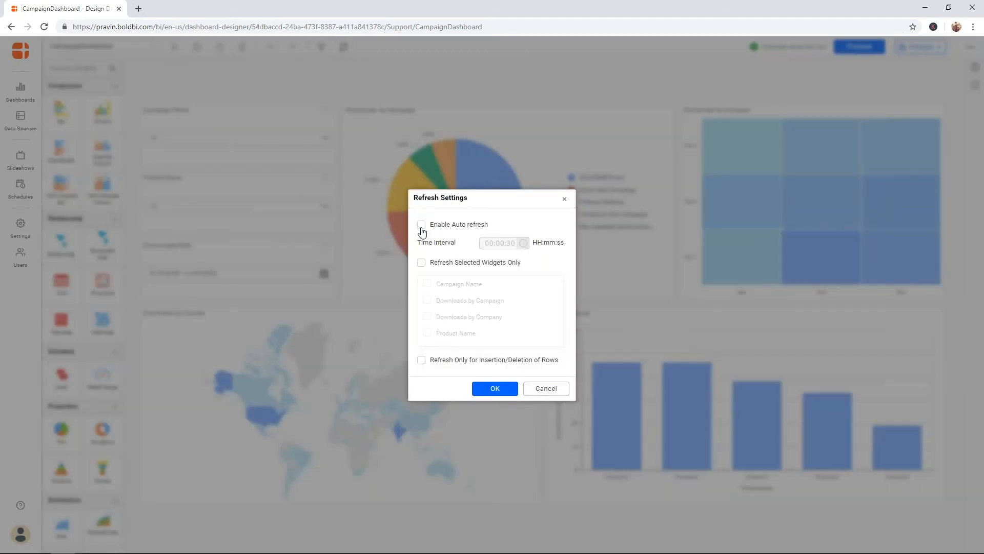
{"action": "left_click", "coordinate": [421, 226]}
{"action": "left_click", "coordinate": [564, 199]}
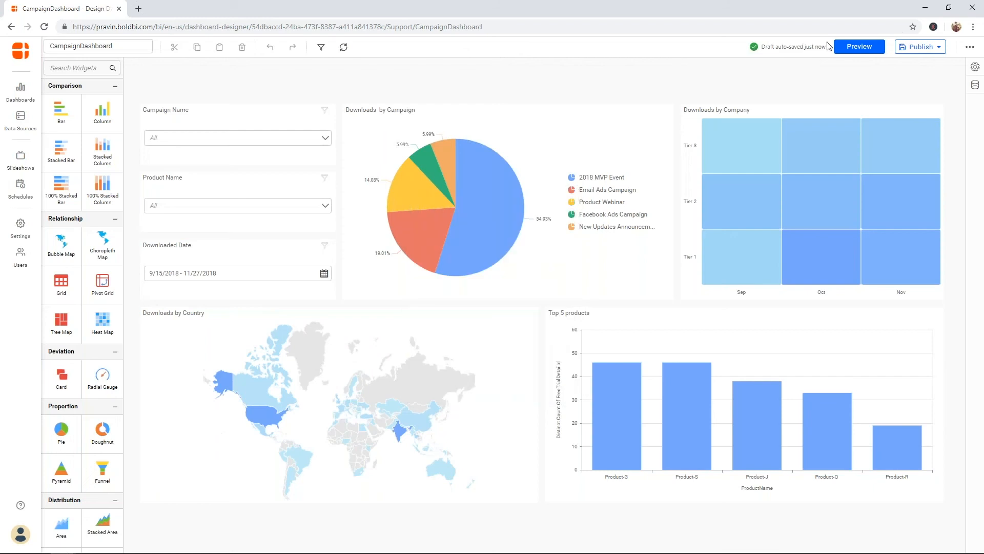
{"action": "left_click", "coordinate": [915, 51]}
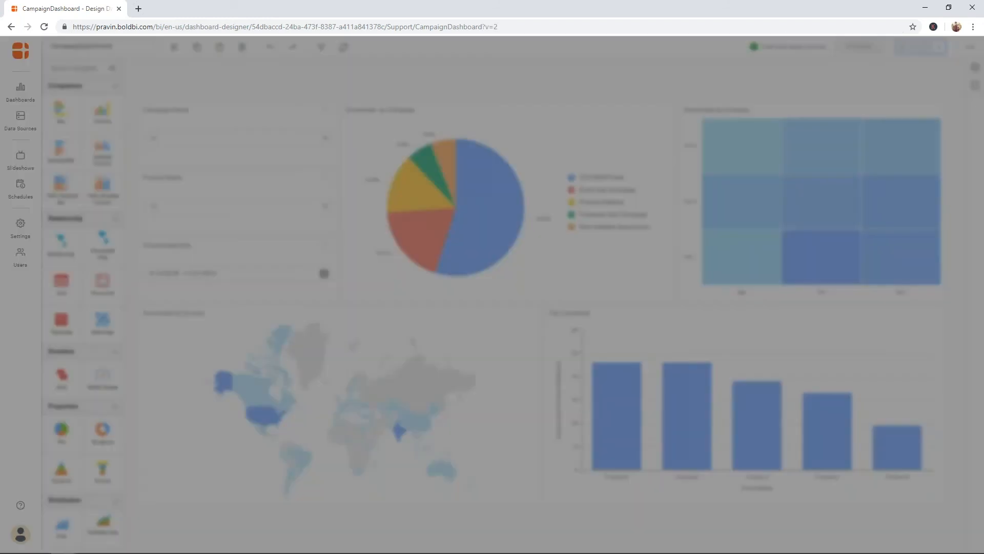
{"action": "left_click", "coordinate": [510, 332]}
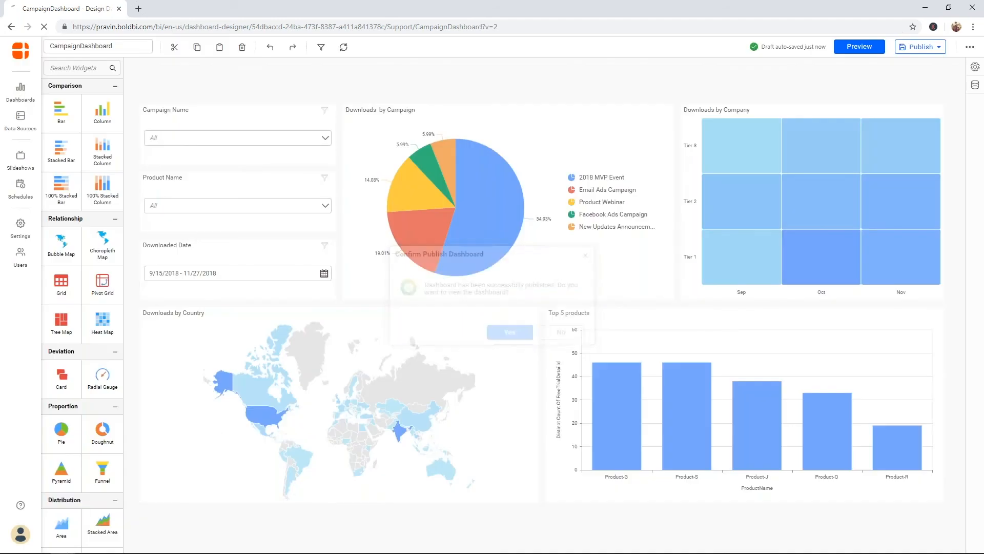
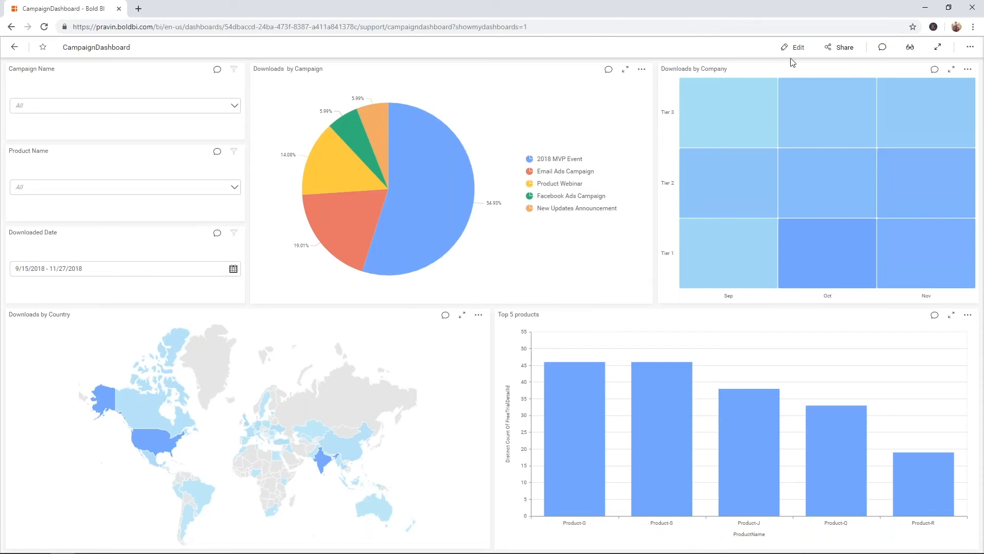
Step: Open the Share with others dialog for CampaignDashboard
{"action": "left_click", "coordinate": [833, 51]}
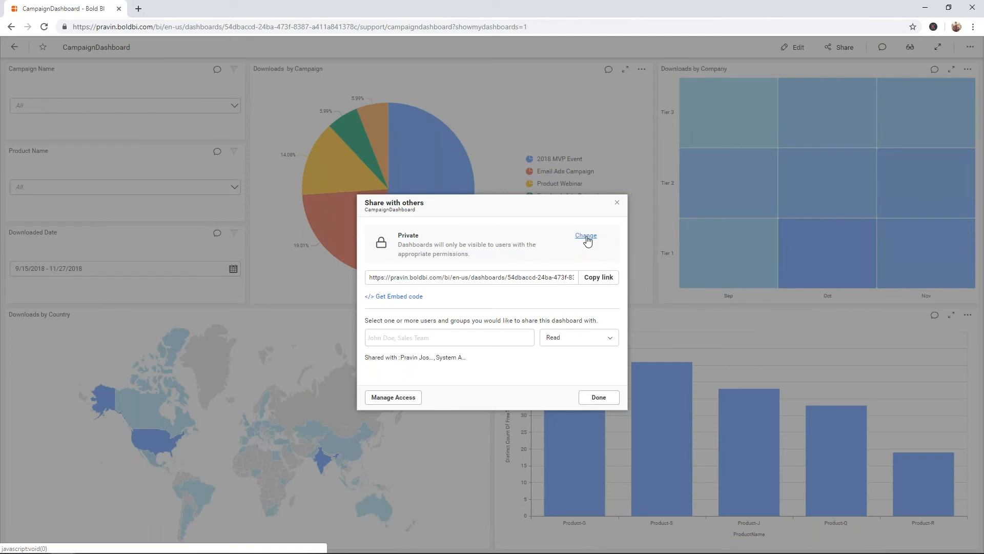
Step: Switch CampaignDashboard's access from Private to Public and confirm the change
{"action": "left_click", "coordinate": [586, 240]}
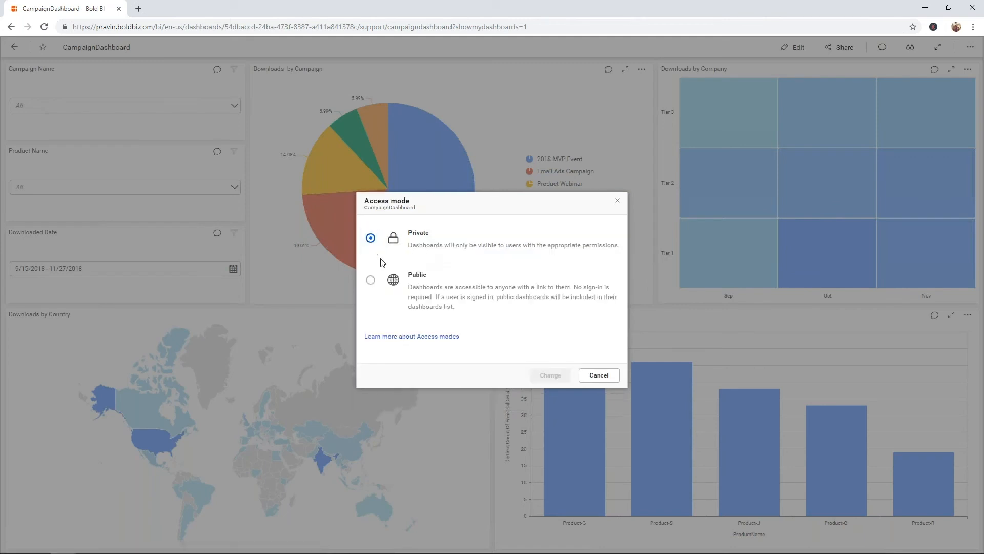
{"action": "left_click", "coordinate": [370, 283]}
{"action": "left_click", "coordinate": [563, 375]}
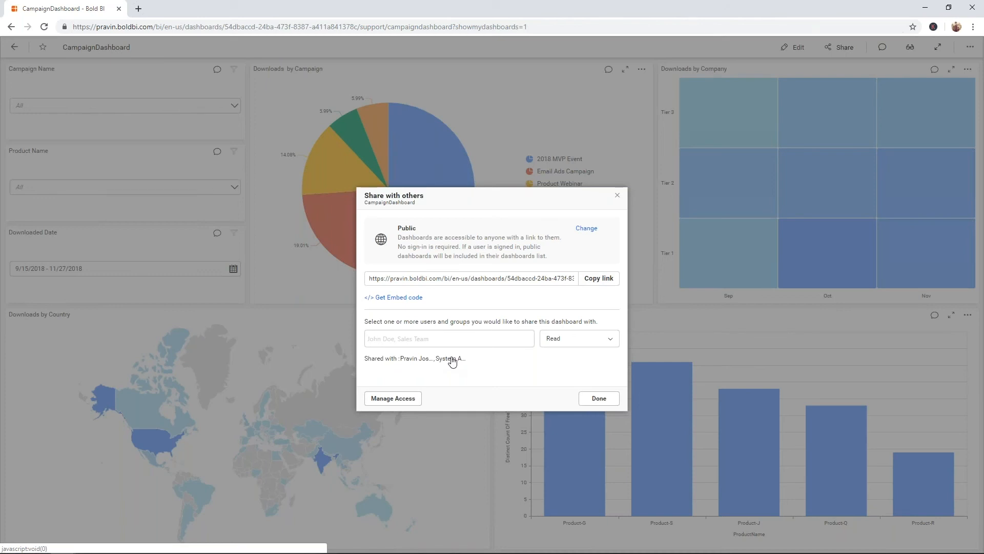
Step: Share the dashboard with a colleague found by name, granting Read, Write permission, then close the dialog
{"action": "left_click", "coordinate": [513, 338]}
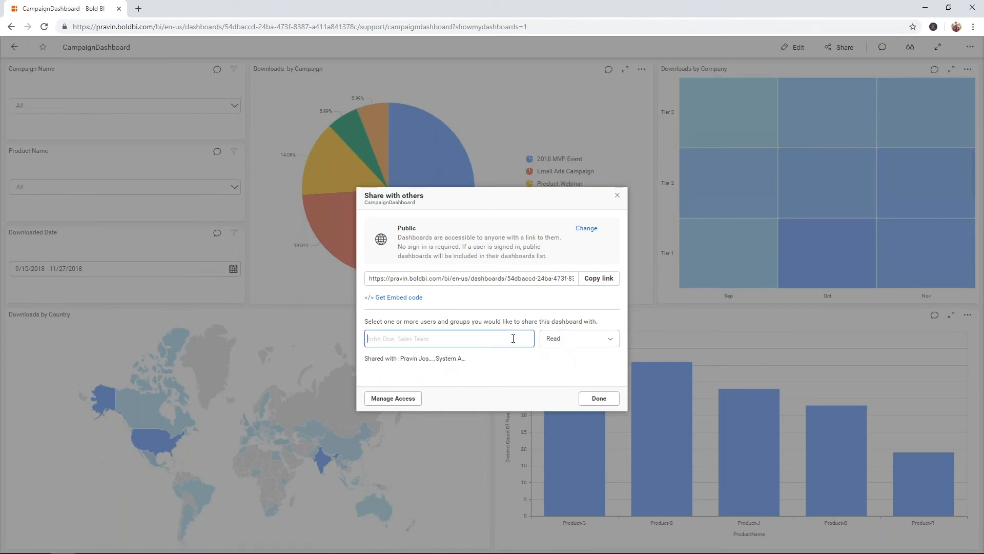
{"action": "type", "text": "saran"}
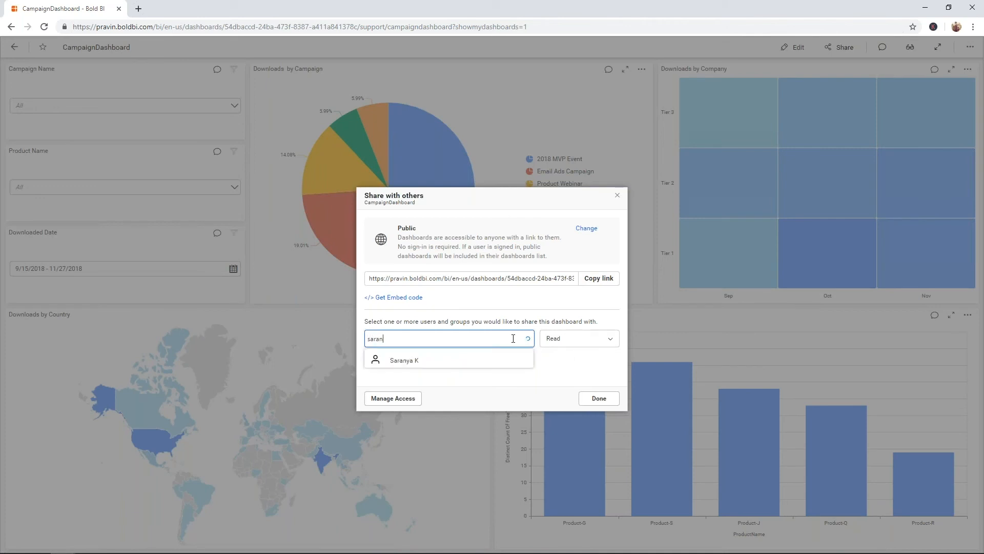
{"action": "left_click", "coordinate": [461, 360]}
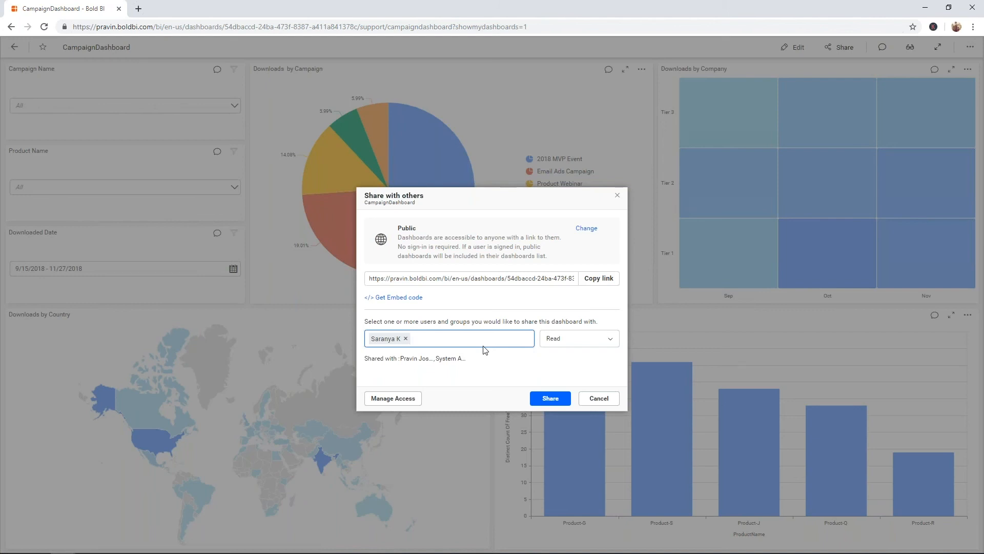
{"action": "left_click", "coordinate": [576, 340]}
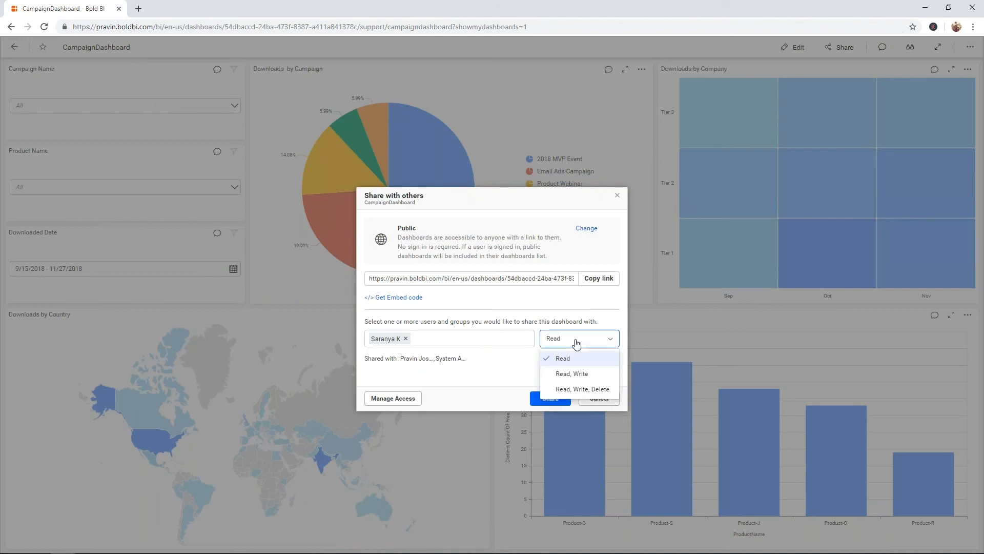
{"action": "left_click", "coordinate": [576, 374]}
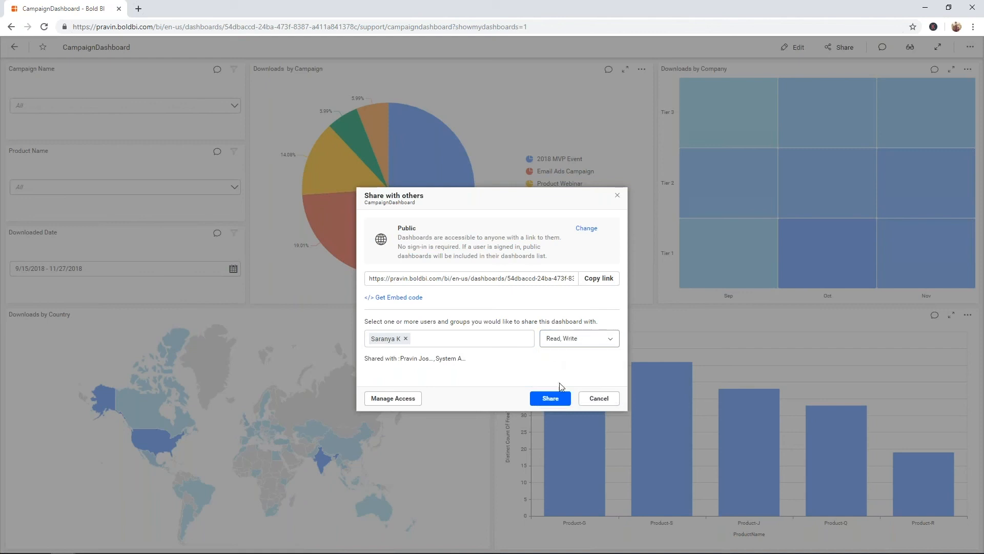
{"action": "left_click", "coordinate": [557, 396]}
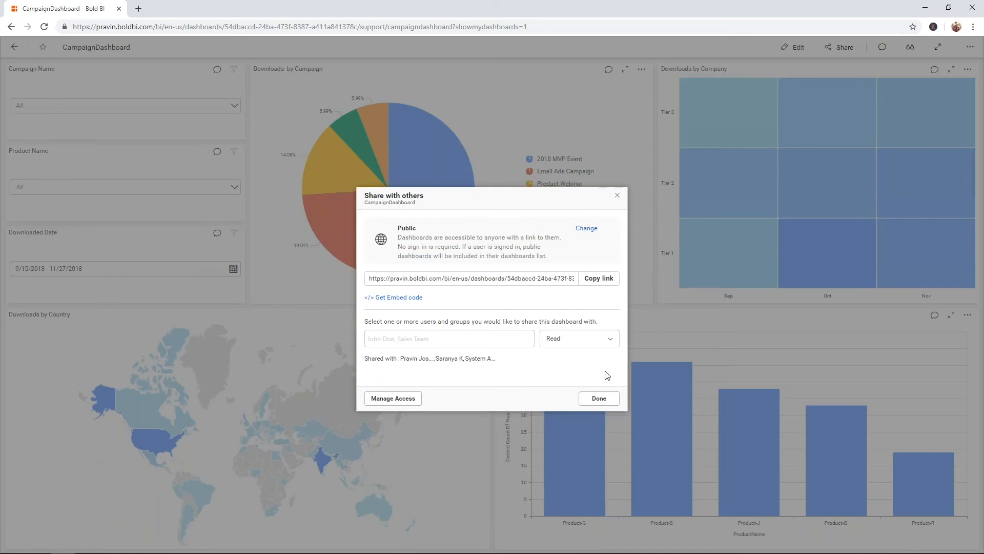
{"action": "left_click", "coordinate": [599, 398]}
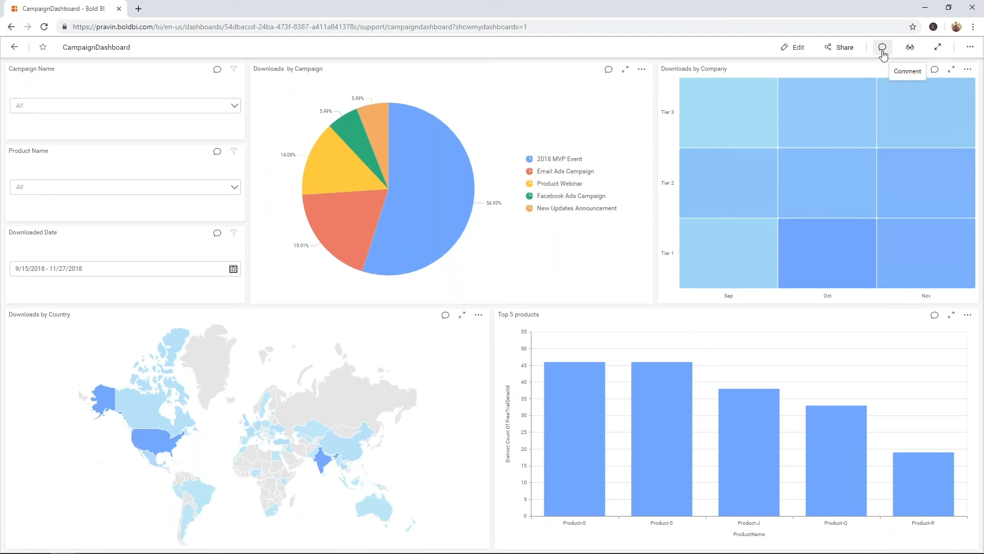
Step: Post a dashboard comment mentioning the colleague: '2018 MVP event is a success'
{"action": "left_click", "coordinate": [608, 69]}
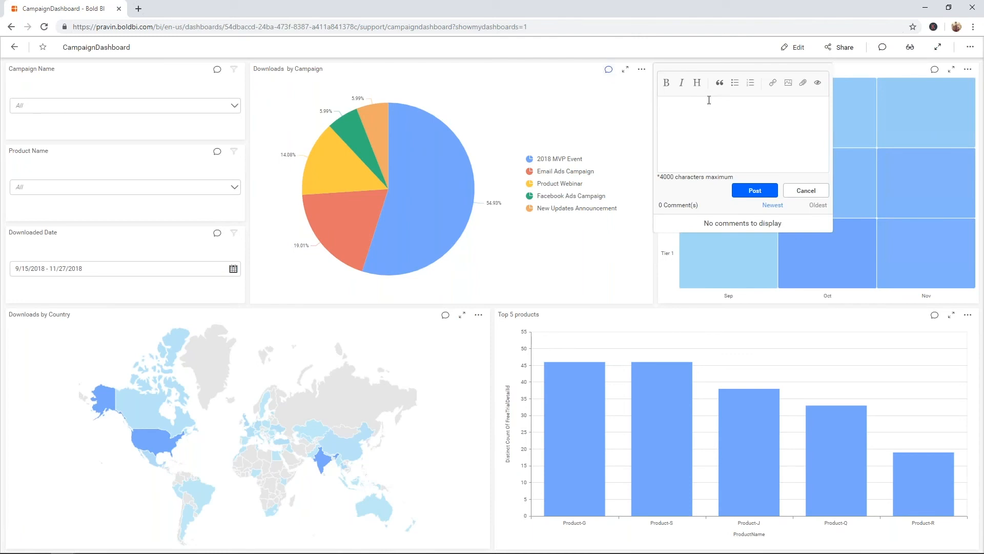
{"action": "type", "text": "@sara"}
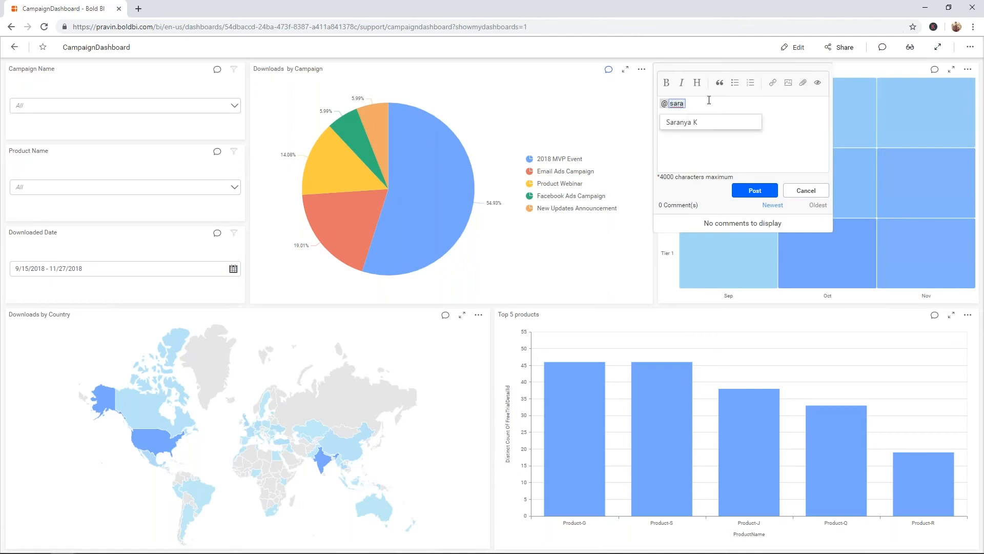
{"action": "left_click", "coordinate": [703, 122]}
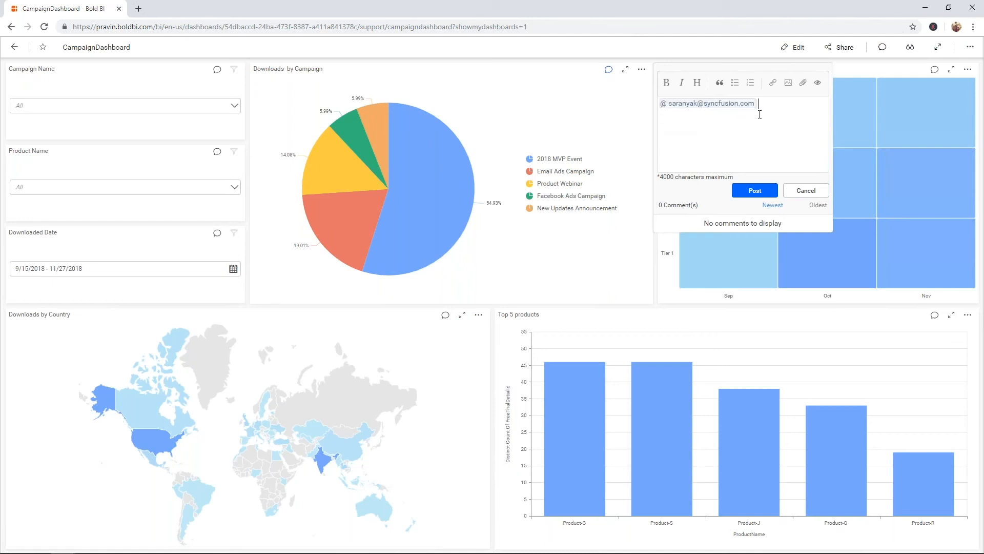
{"action": "type", "text": "2018 M"}
{"action": "type", "text": "VP event i"}
{"action": "type", "text": "s s"}
{"action": "type", "text": " success!"}
{"action": "left_click", "coordinate": [752, 190]}
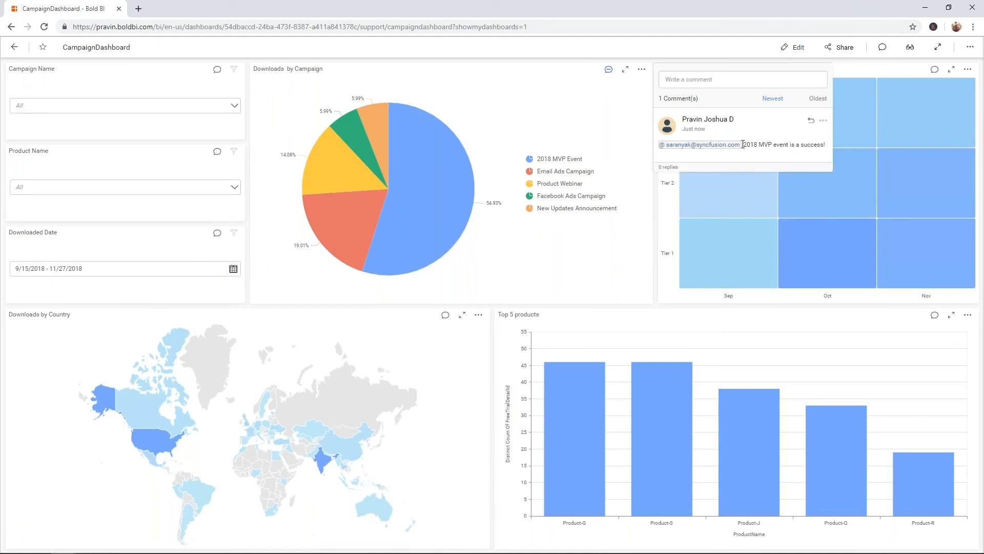
Step: Discard the accidental reply to the new comment and close the comments panel
{"action": "left_click", "coordinate": [810, 121]}
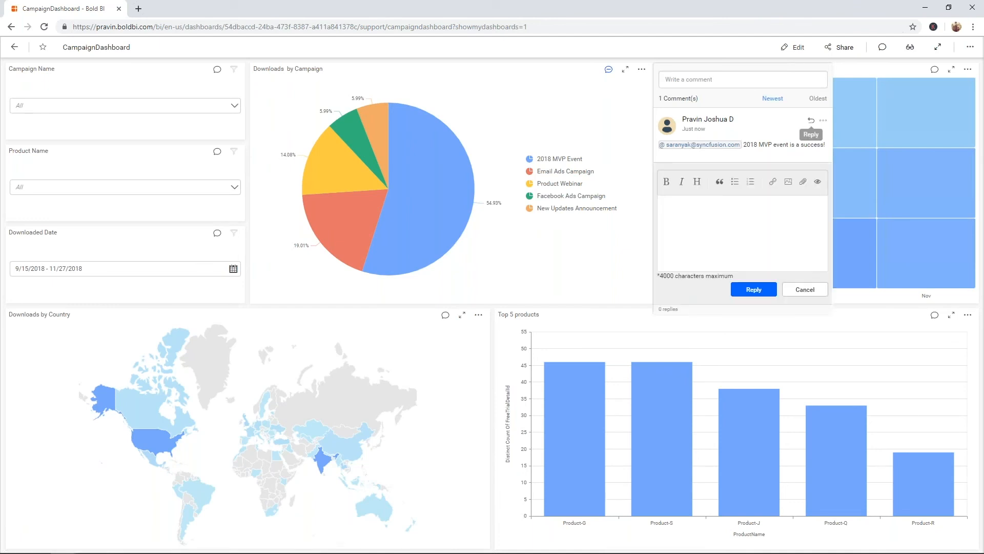
{"action": "left_click", "coordinate": [805, 290]}
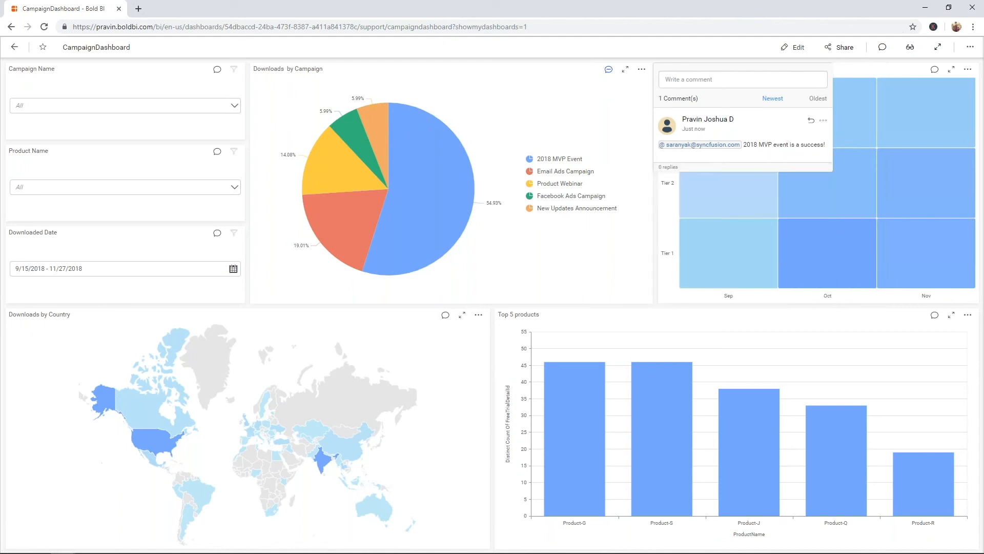
{"action": "left_click", "coordinate": [849, 72]}
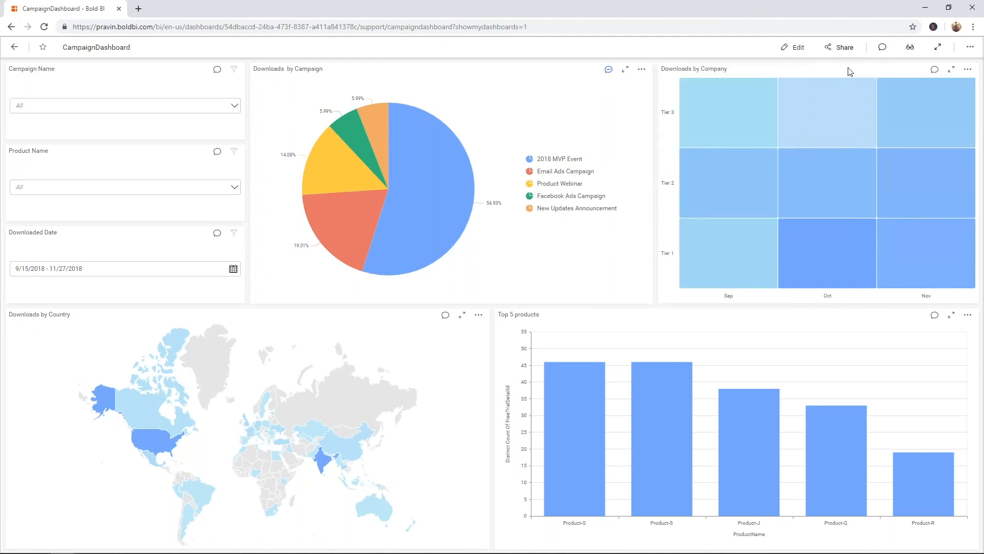
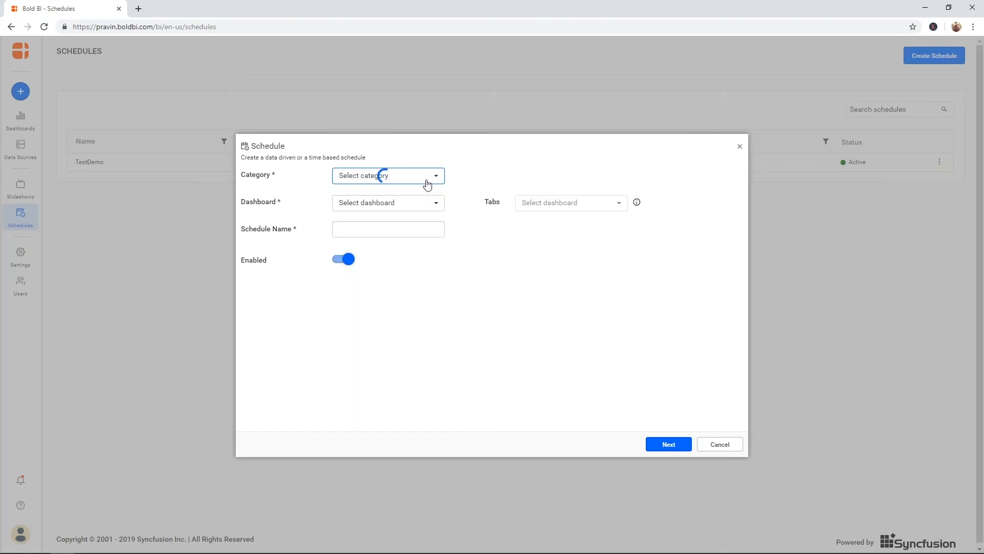
Step: Schedule CampaignDashboard from the Support category as 'DemoSchedule' and proceed to recurrence settings
{"action": "left_click", "coordinate": [380, 278]}
{"action": "left_click", "coordinate": [414, 203]}
{"action": "left_click", "coordinate": [399, 243]}
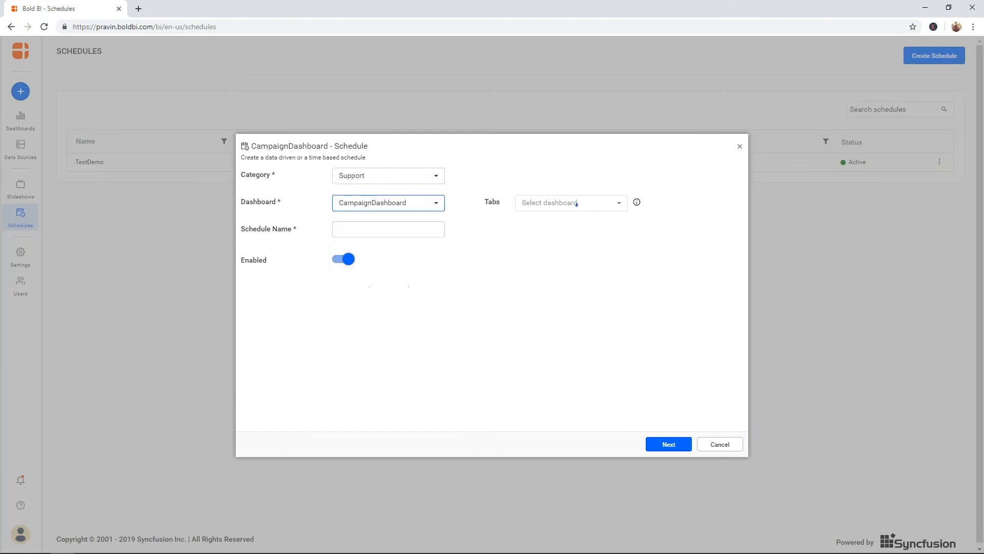
{"action": "left_click", "coordinate": [410, 230]}
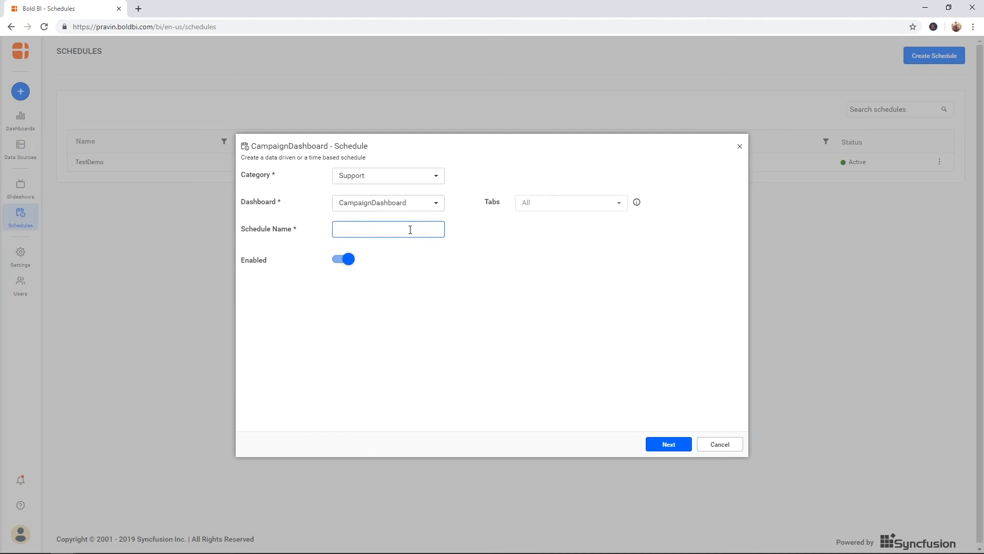
{"action": "type", "text": "DemoSchedule"}
{"action": "left_click", "coordinate": [669, 444]}
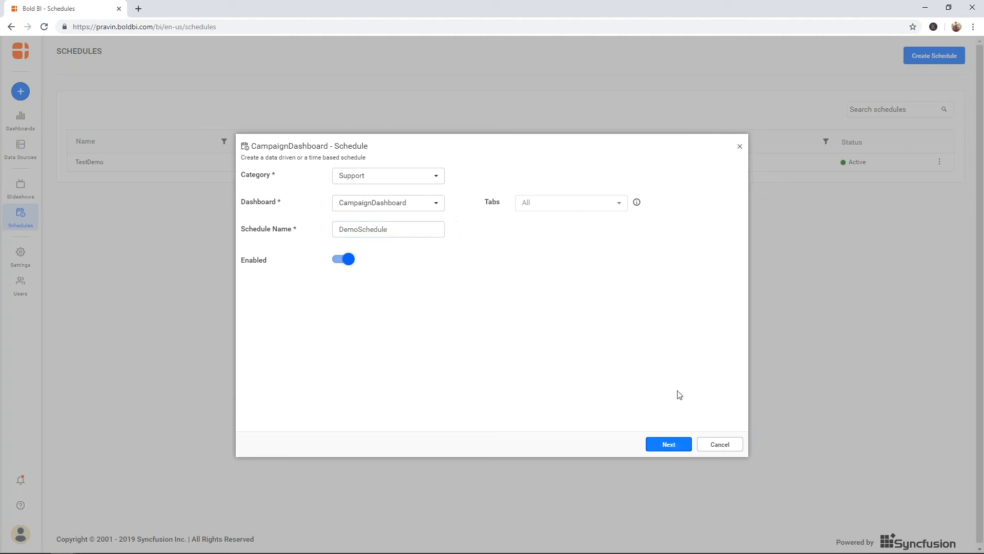
{"action": "left_click", "coordinate": [672, 439]}
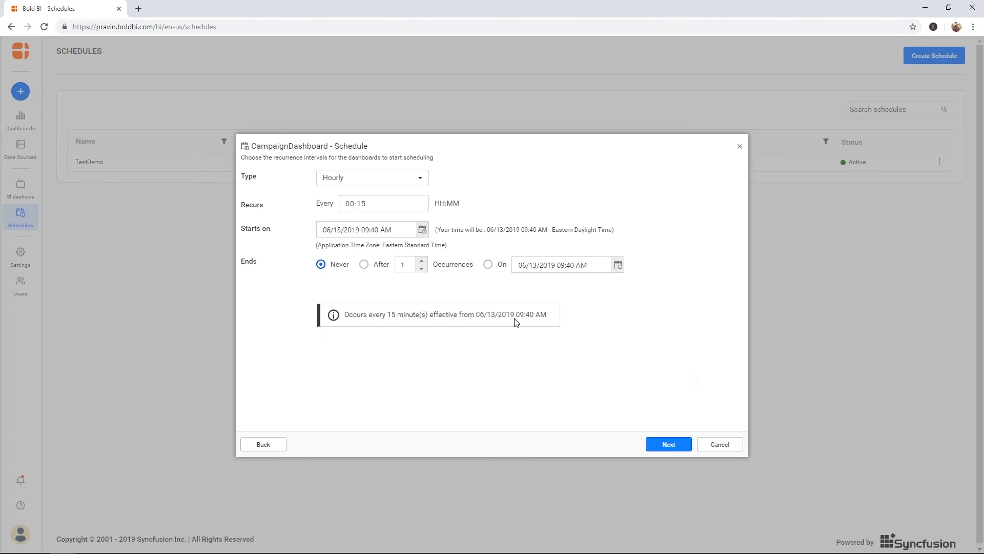
Step: Set the schedule recurrence to Daily, every 1 day, and continue to recipients
{"action": "left_click", "coordinate": [426, 185]}
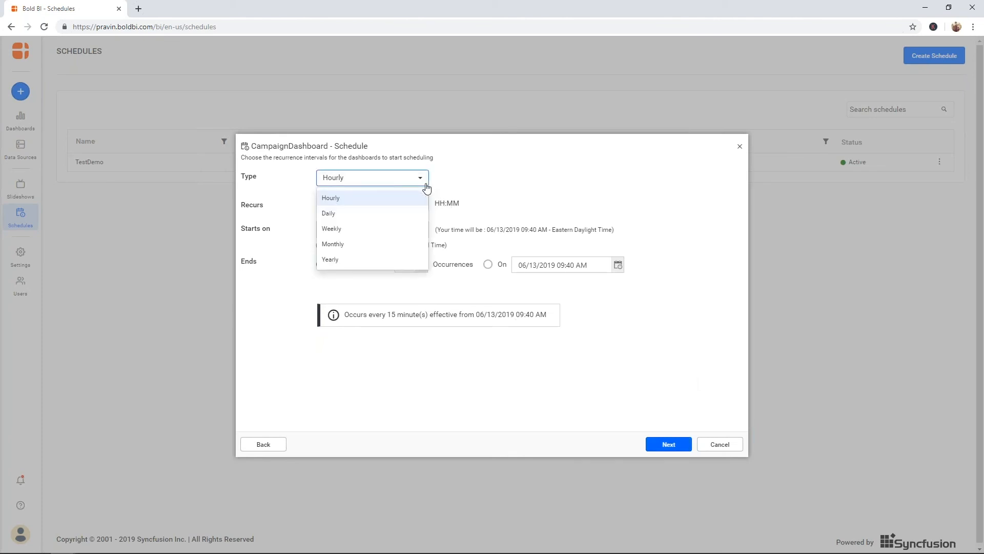
{"action": "left_click", "coordinate": [402, 218]}
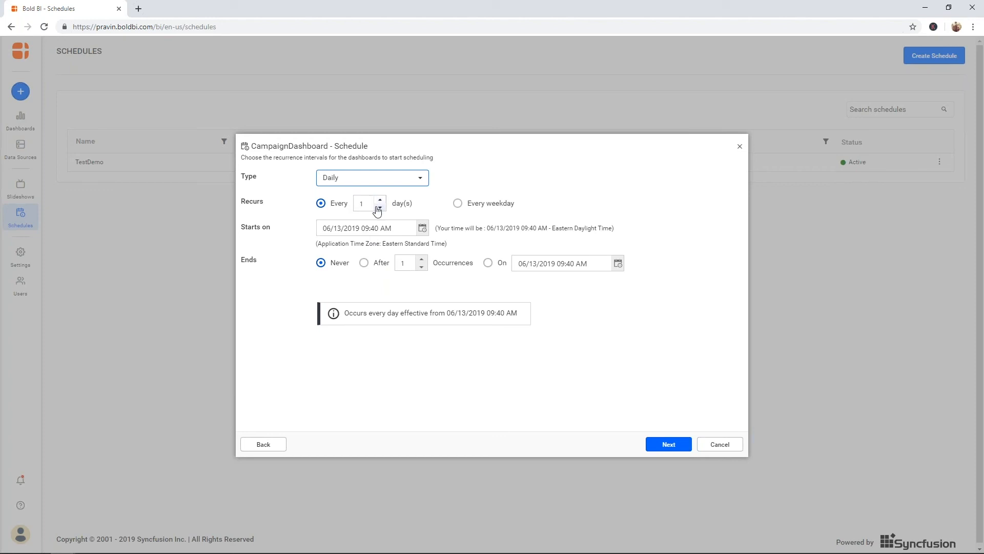
{"action": "left_click", "coordinate": [658, 441]}
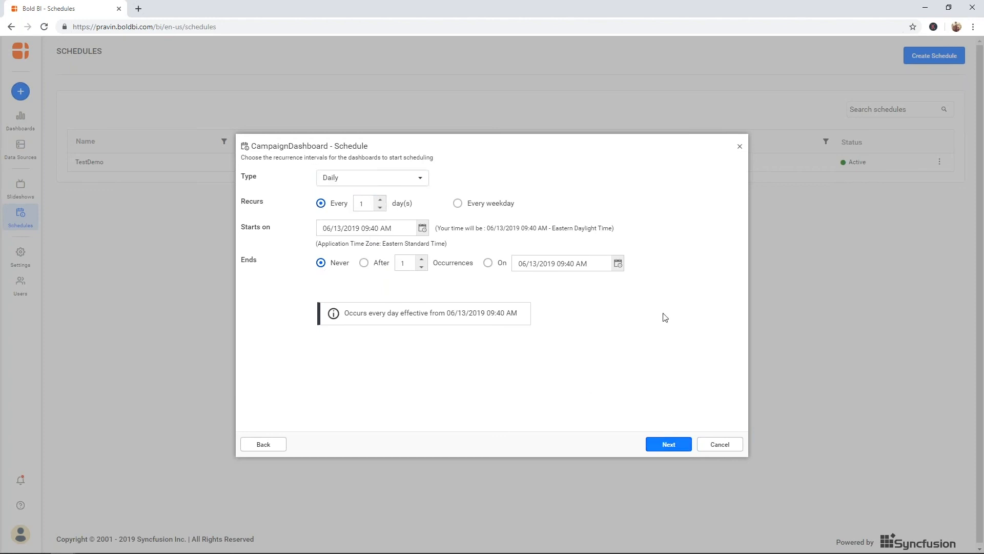
{"action": "left_click", "coordinate": [666, 438]}
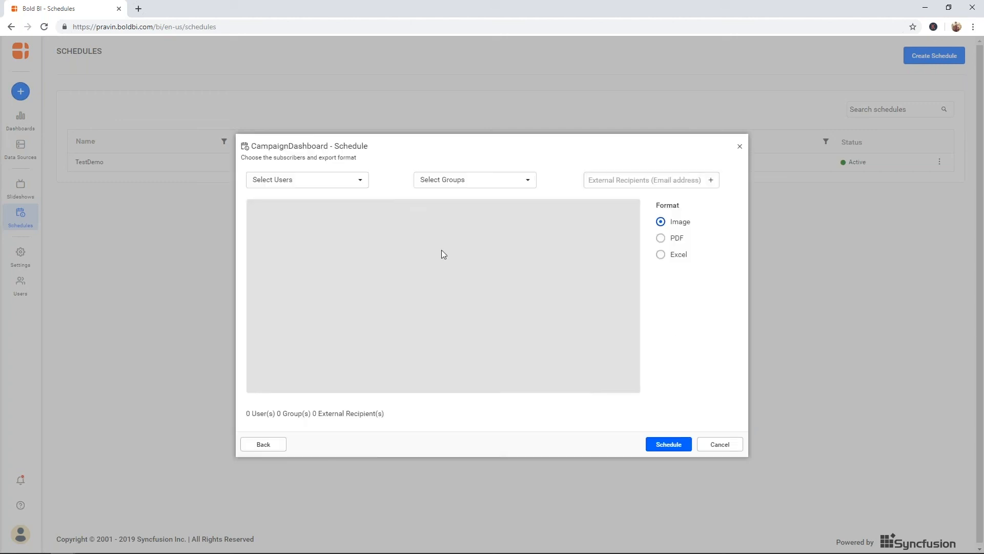
Step: Select two users as recipients of the schedule
{"action": "left_click", "coordinate": [353, 179]}
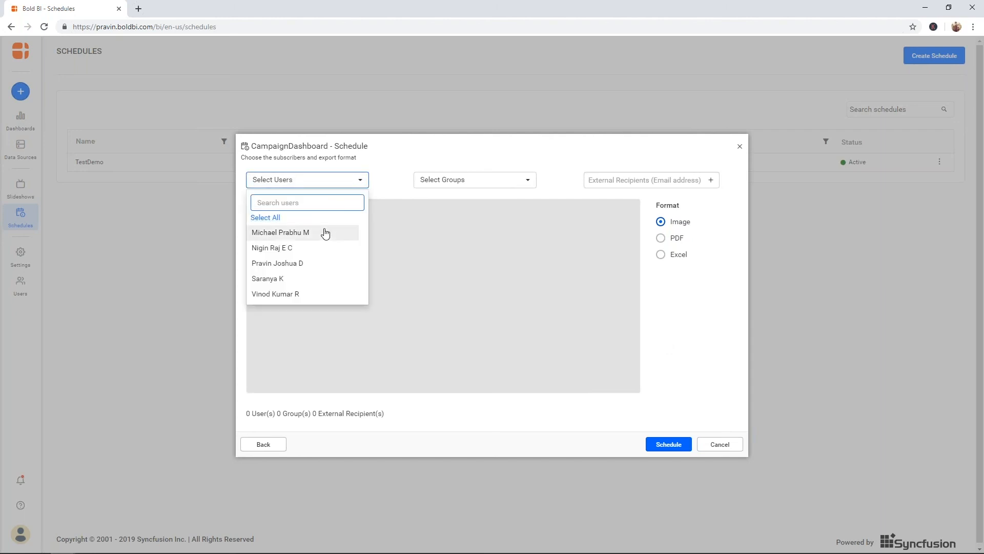
{"action": "left_click", "coordinate": [310, 279]}
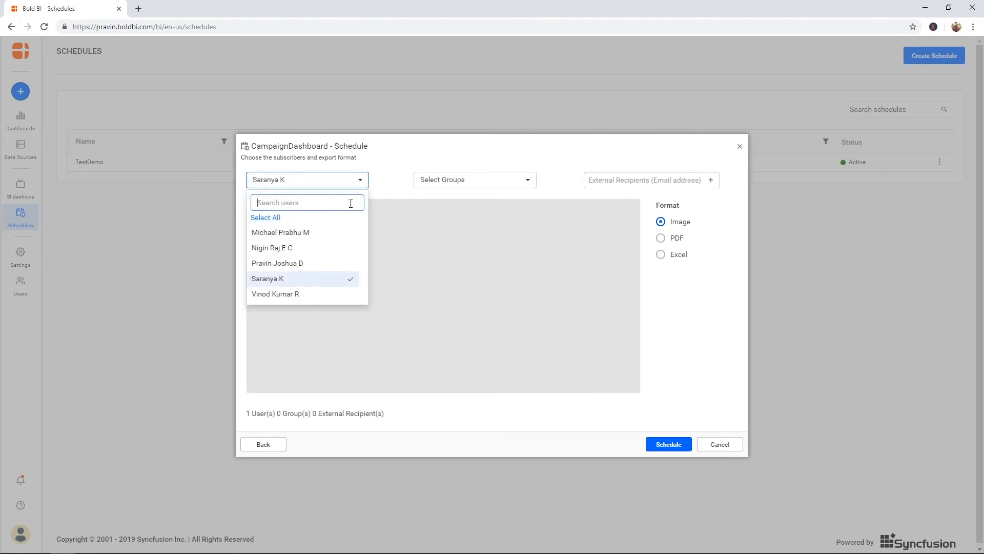
{"action": "left_click", "coordinate": [286, 293]}
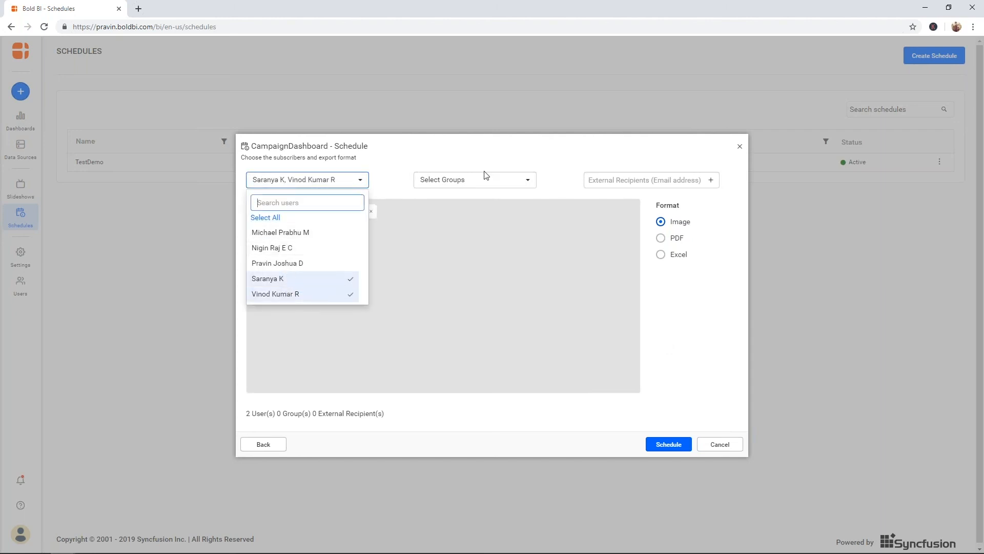
{"action": "left_click", "coordinate": [395, 183]}
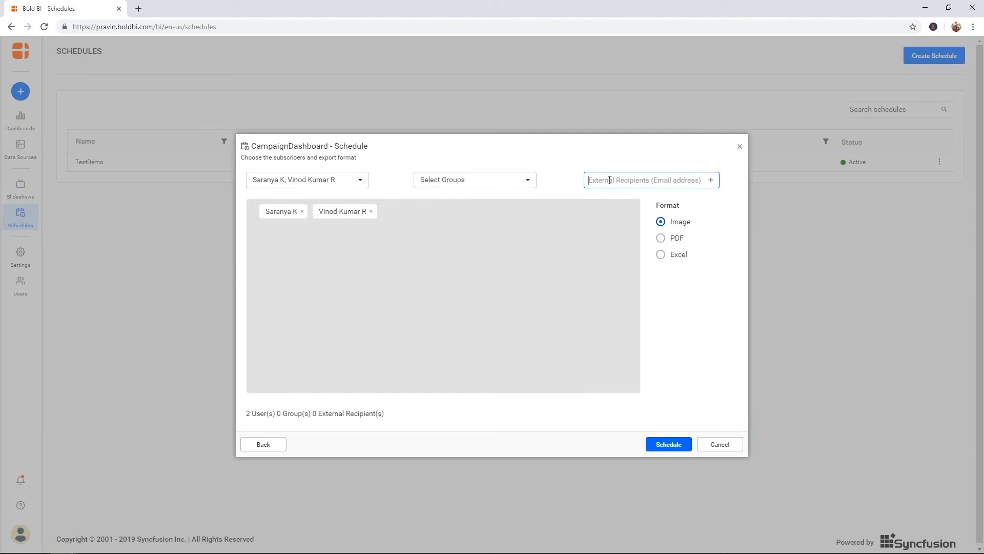
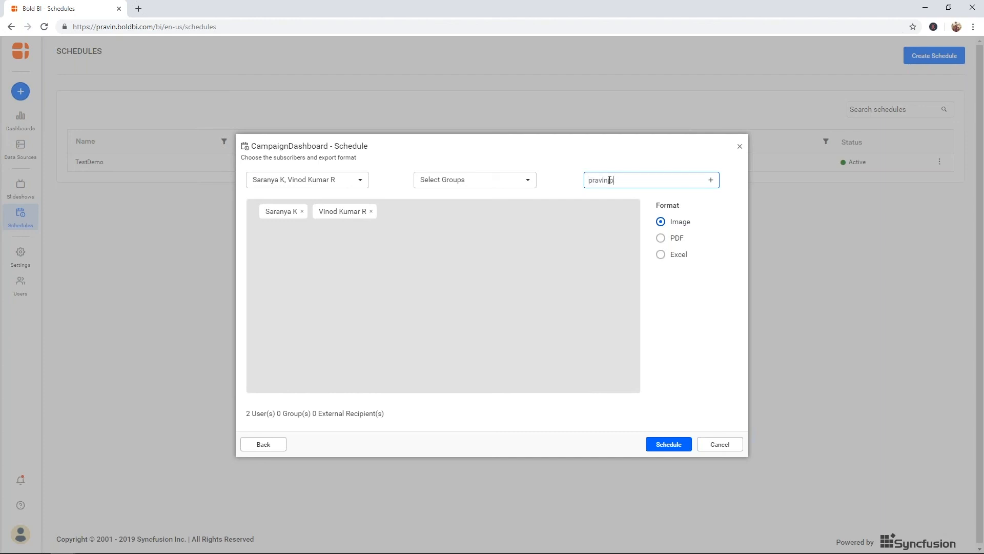
Step: Add an external recipient's e-mail address, choose PDF format, and save the schedule
{"action": "key", "text": "Return"}
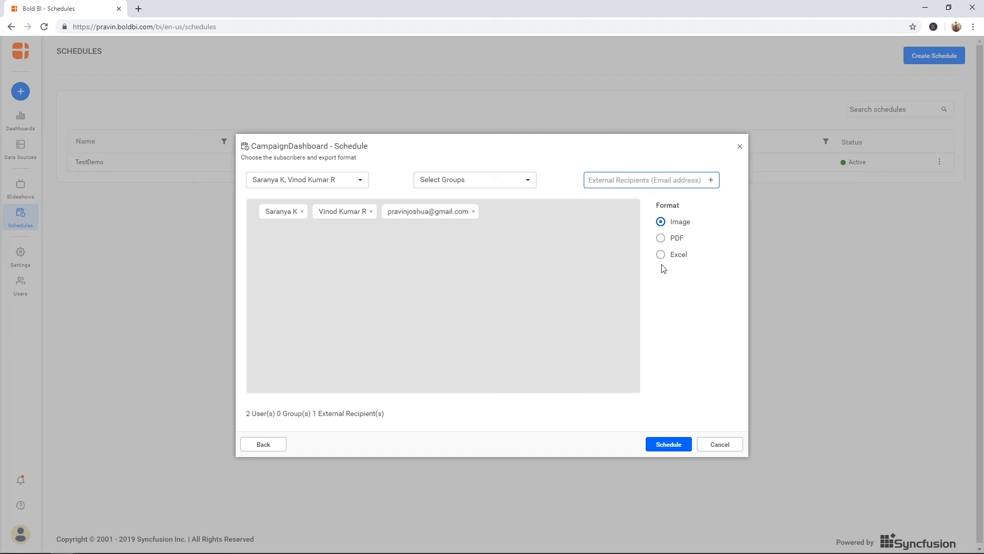
{"action": "left_click", "coordinate": [661, 239]}
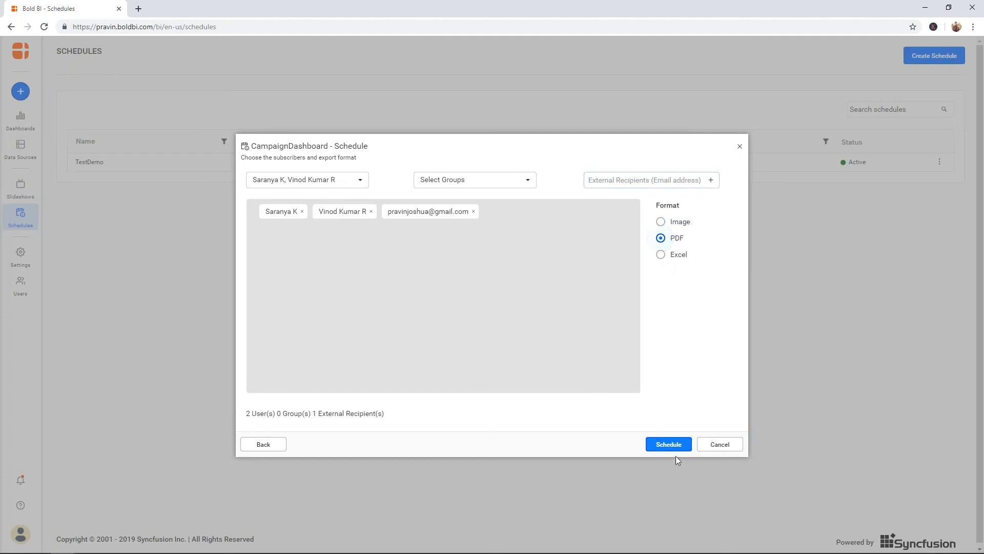
{"action": "left_click", "coordinate": [669, 444]}
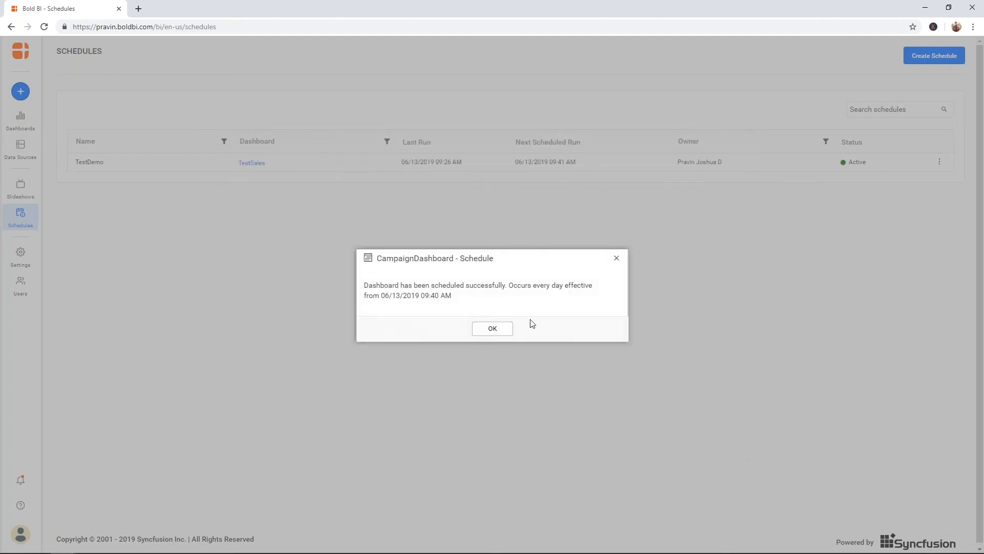
Step: Dismiss the schedule success message and go to the Data Sources page
{"action": "left_click", "coordinate": [492, 328]}
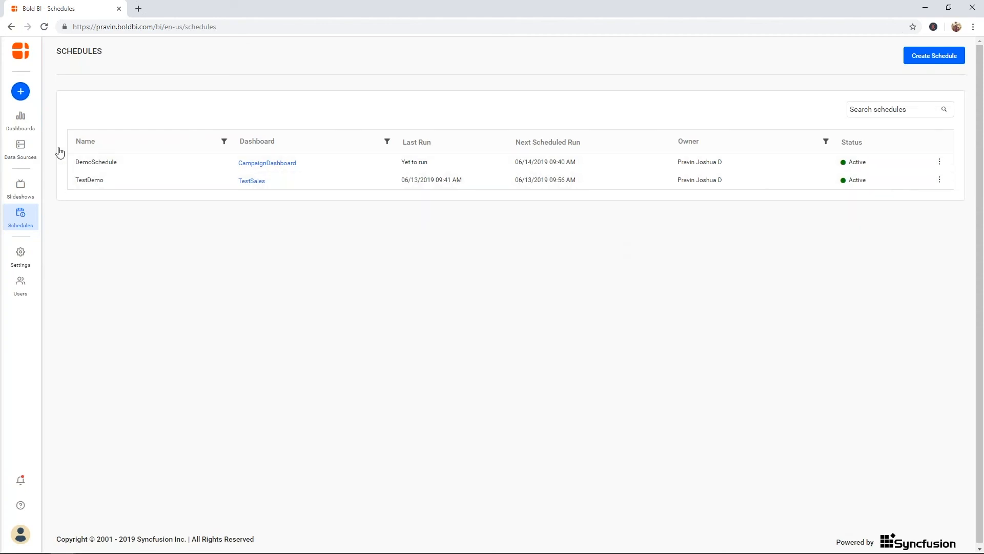
{"action": "left_click", "coordinate": [20, 149]}
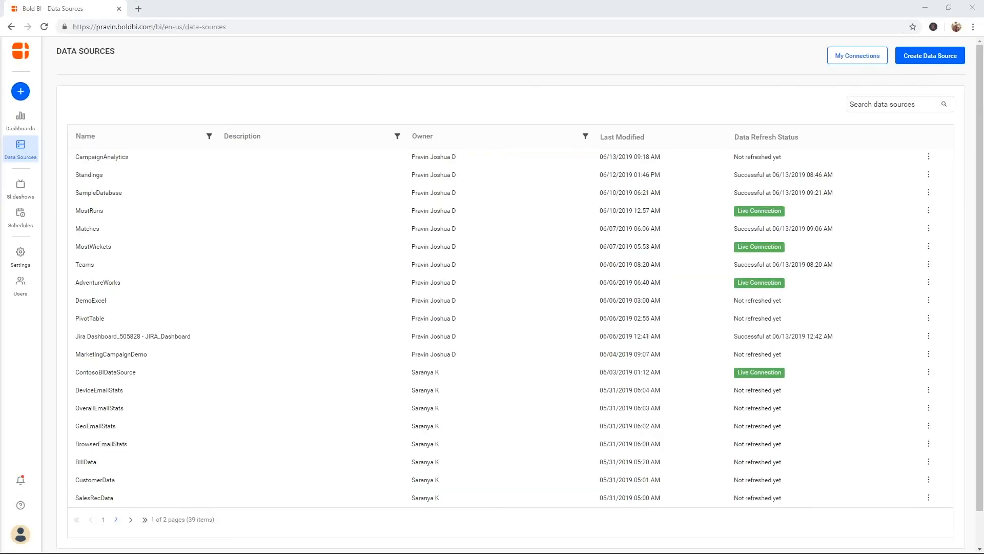
Step: Start a new slideshow named 'CampaignSlides' with a 5-second slide duration
{"action": "left_click", "coordinate": [21, 188]}
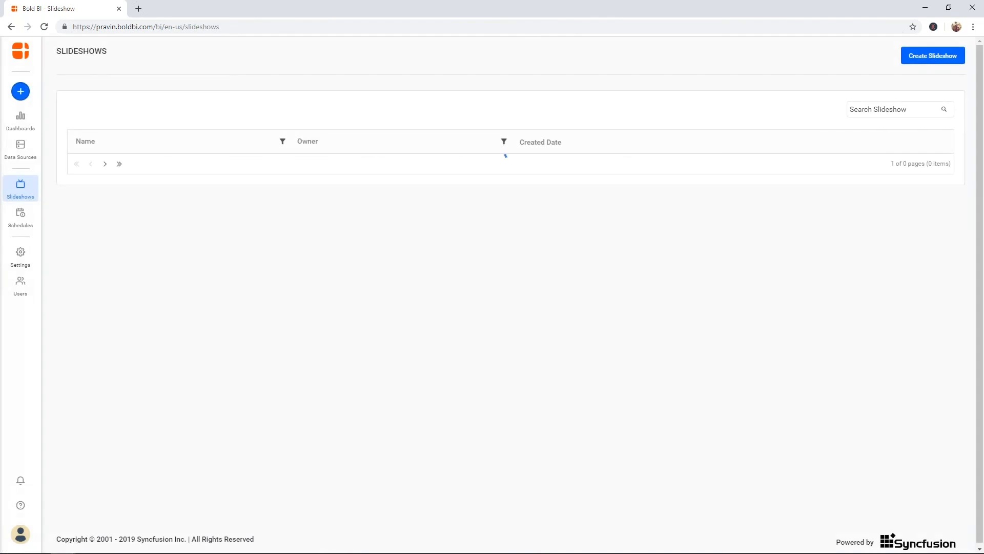
{"action": "left_click", "coordinate": [922, 61]}
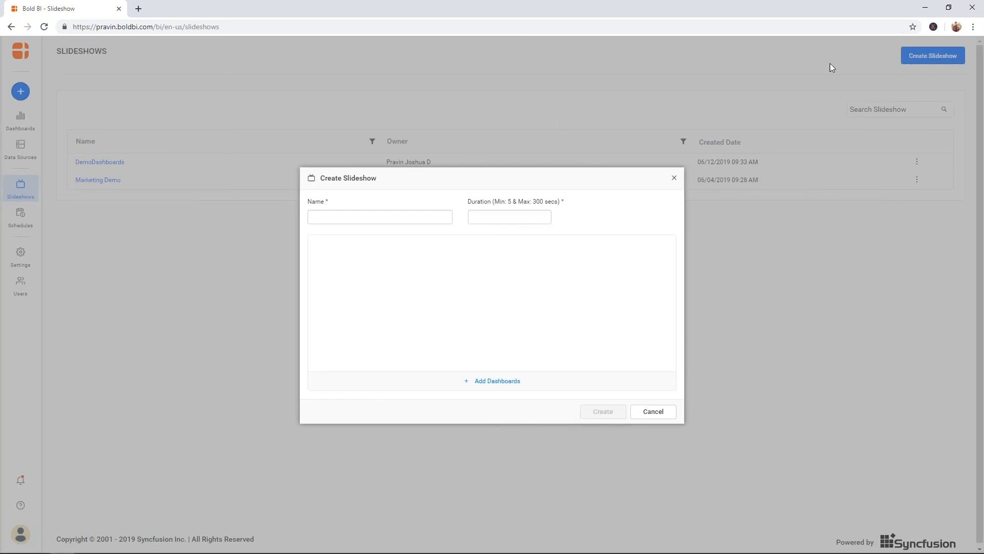
{"action": "left_click", "coordinate": [418, 214]}
{"action": "type", "text": "Capai"}
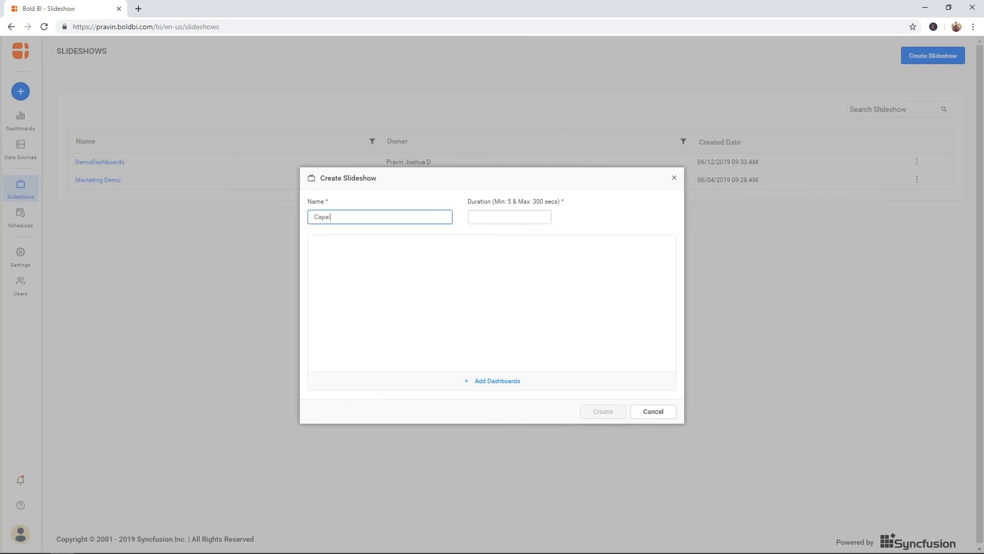
{"action": "key", "text": "BackSpace"}
{"action": "type", "text": "mpaignSlides"}
{"action": "left_click", "coordinate": [484, 222]}
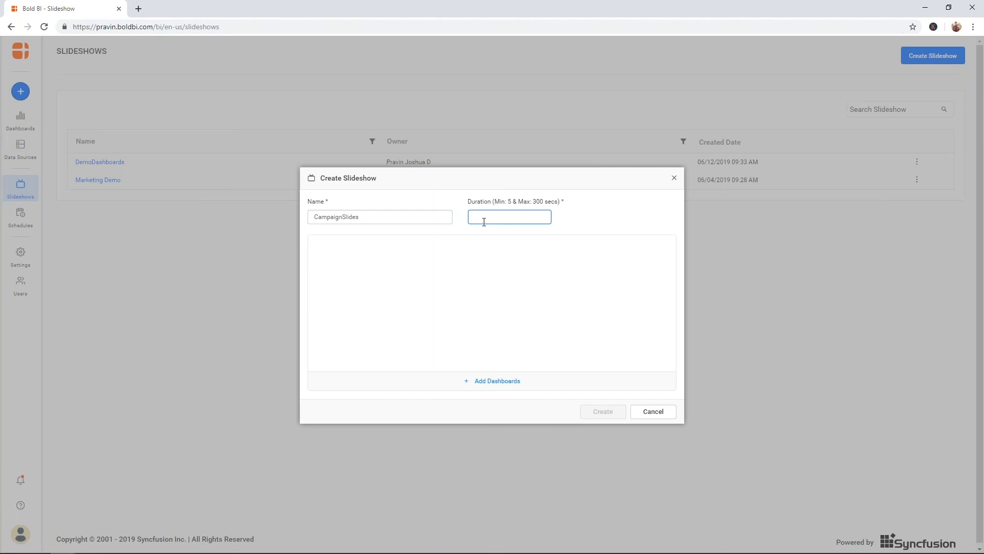
{"action": "type", "text": "5"}
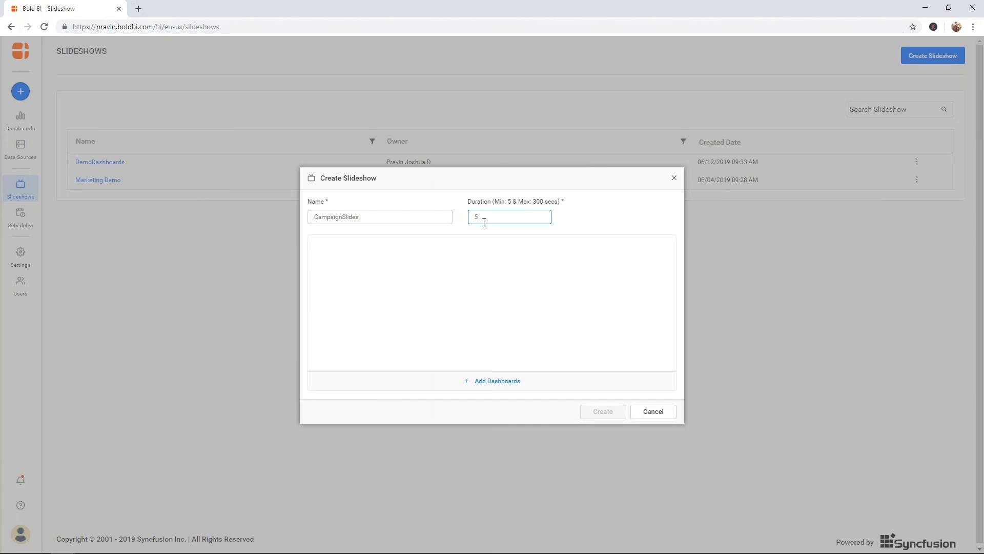
Step: Add CampaignDashboard, ICC Cricket World Cup 2019 and AdventureWorksDashboard from Support, then create the slideshow
{"action": "left_click", "coordinate": [485, 380]}
{"action": "left_click", "coordinate": [422, 384]}
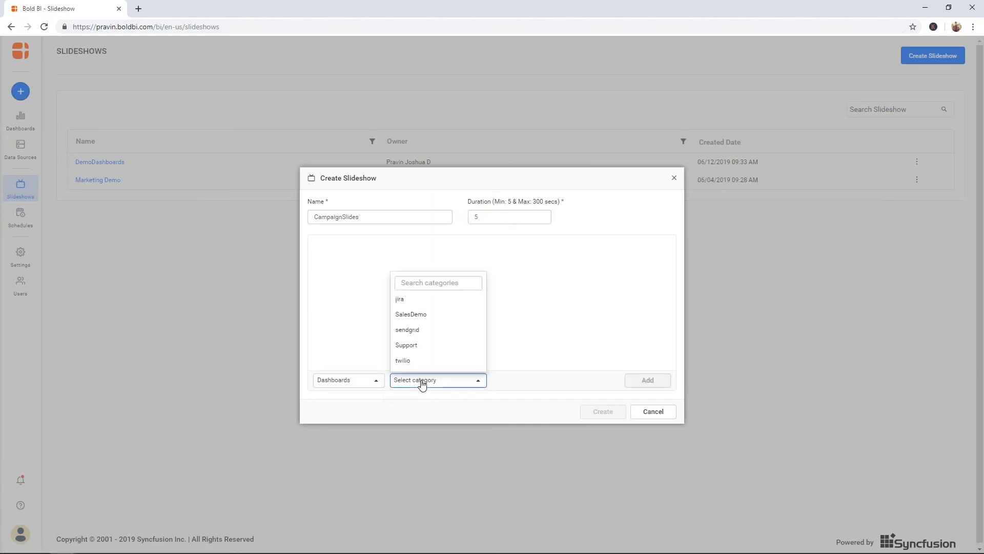
{"action": "left_click", "coordinate": [429, 346]}
{"action": "left_click", "coordinate": [528, 381]}
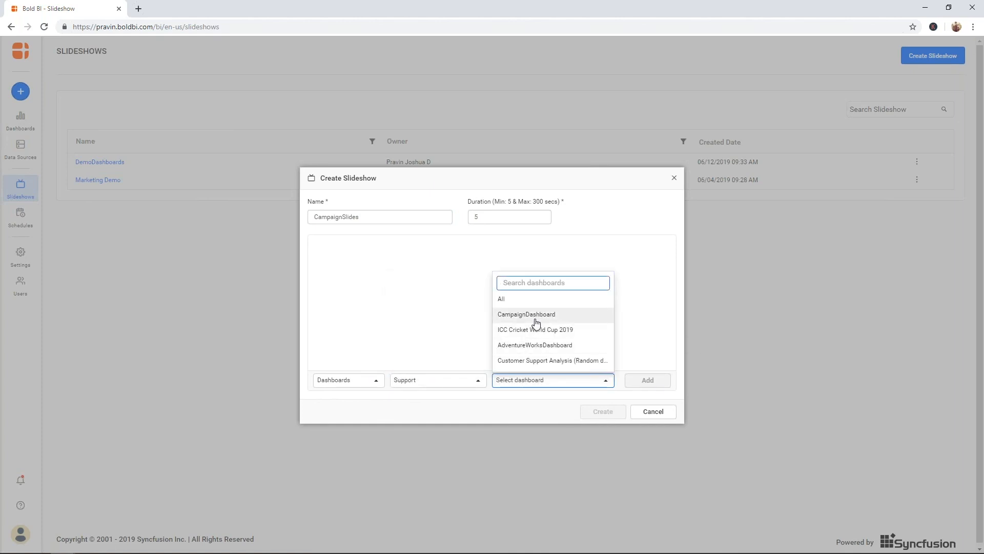
{"action": "left_click", "coordinate": [515, 314]}
{"action": "left_click", "coordinate": [647, 380]}
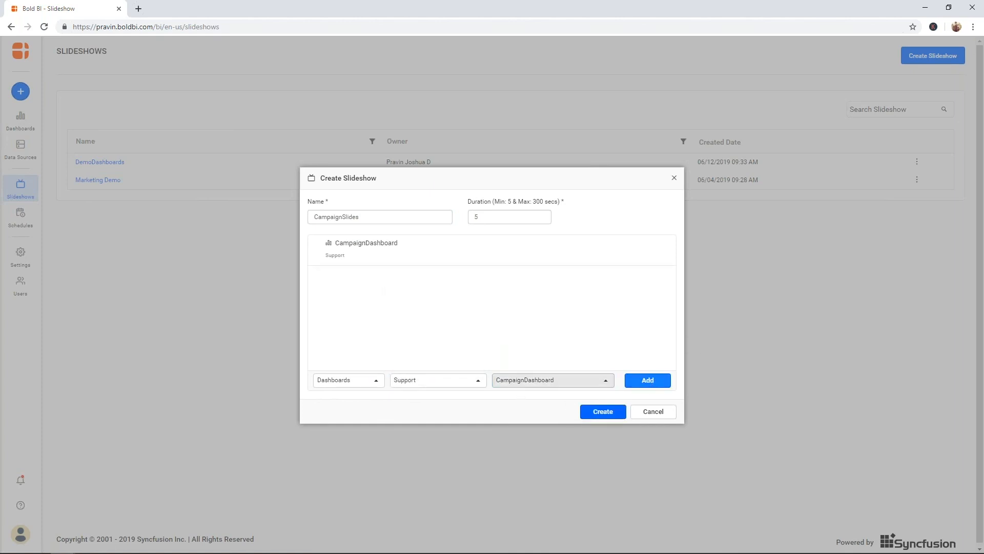
{"action": "left_click", "coordinate": [554, 380]}
{"action": "left_click", "coordinate": [536, 330]}
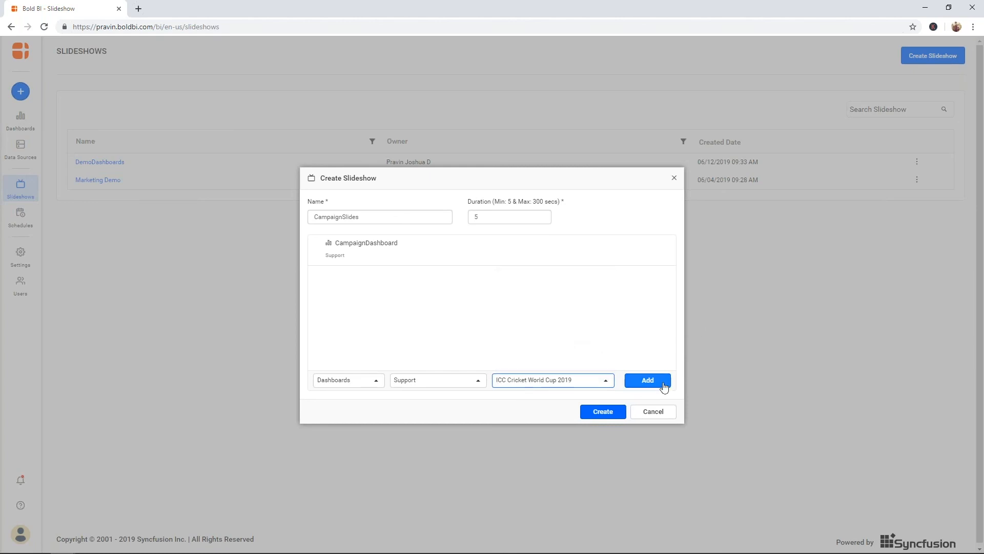
{"action": "left_click", "coordinate": [649, 382]}
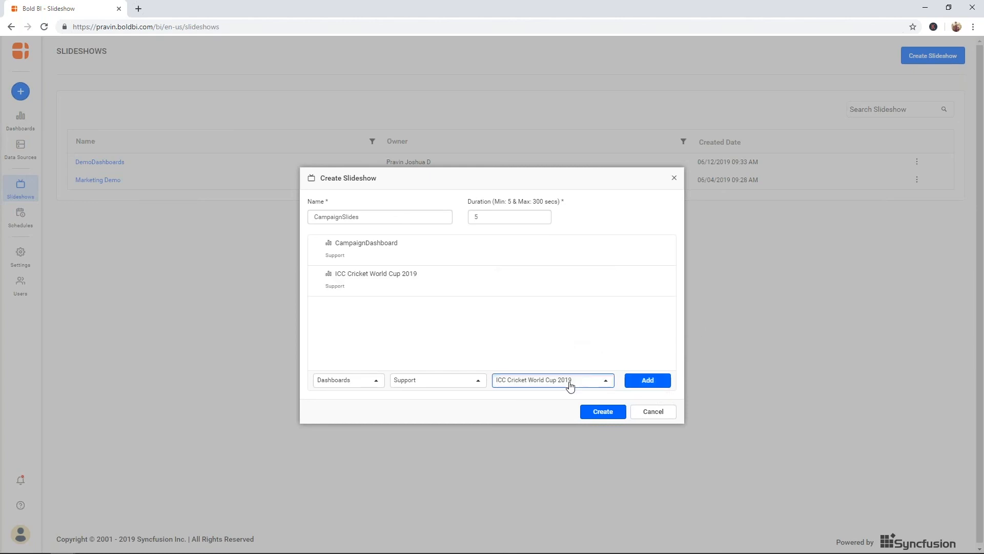
{"action": "left_click", "coordinate": [571, 386]}
{"action": "left_click", "coordinate": [552, 344]}
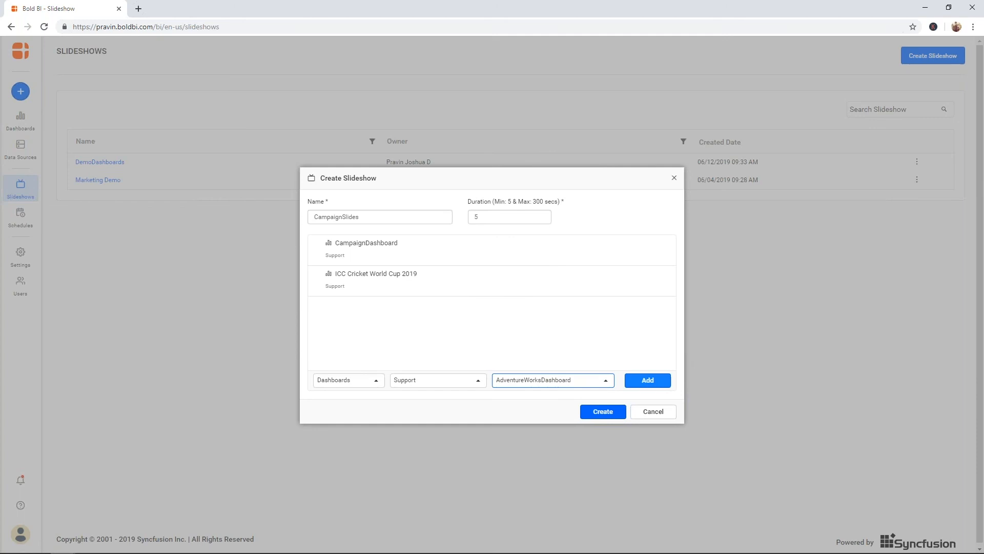
{"action": "left_click", "coordinate": [650, 385]}
{"action": "left_click", "coordinate": [617, 416]}
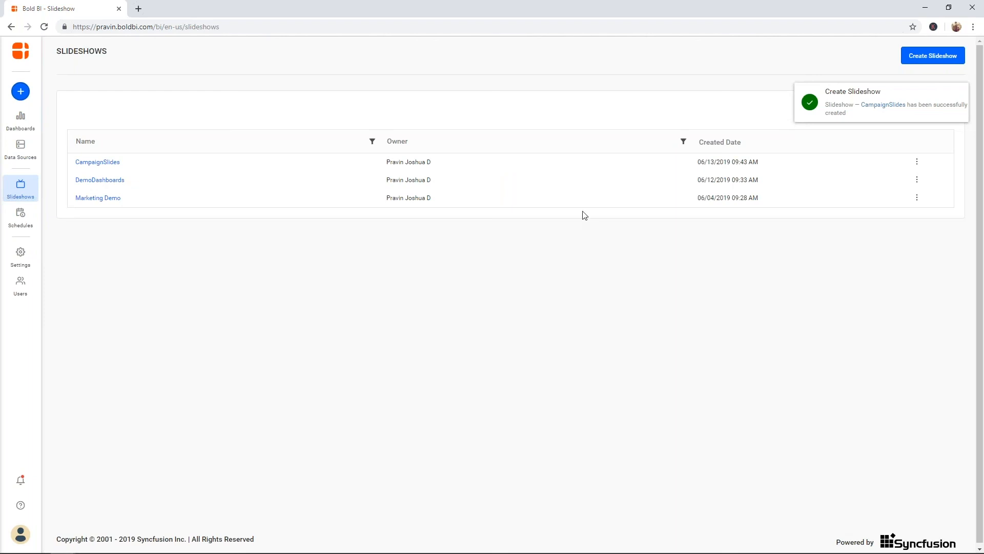
{"action": "left_click", "coordinate": [916, 162]}
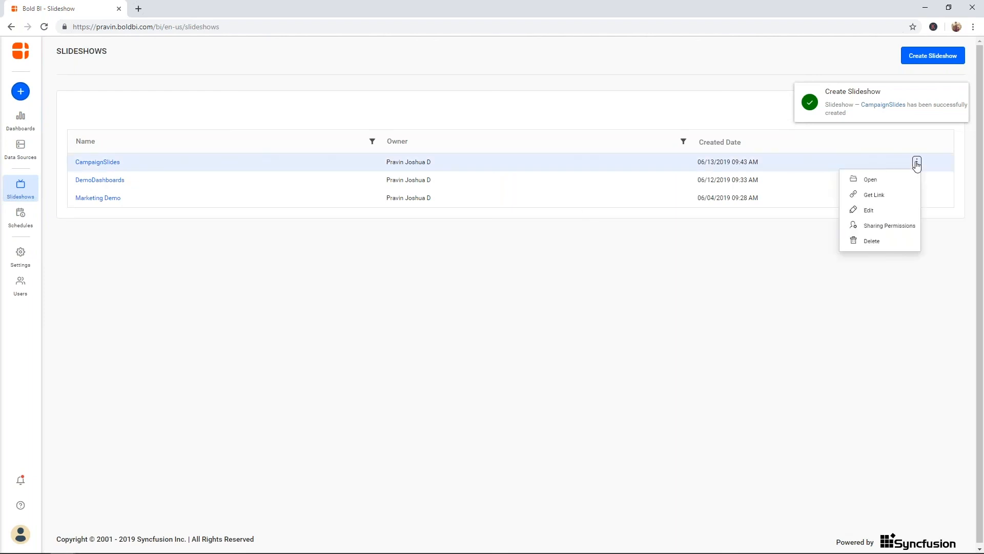
Step: Open CampaignSlides, play it full screen, exit full screen, and return to the Slideshows list
{"action": "left_click", "coordinate": [895, 180]}
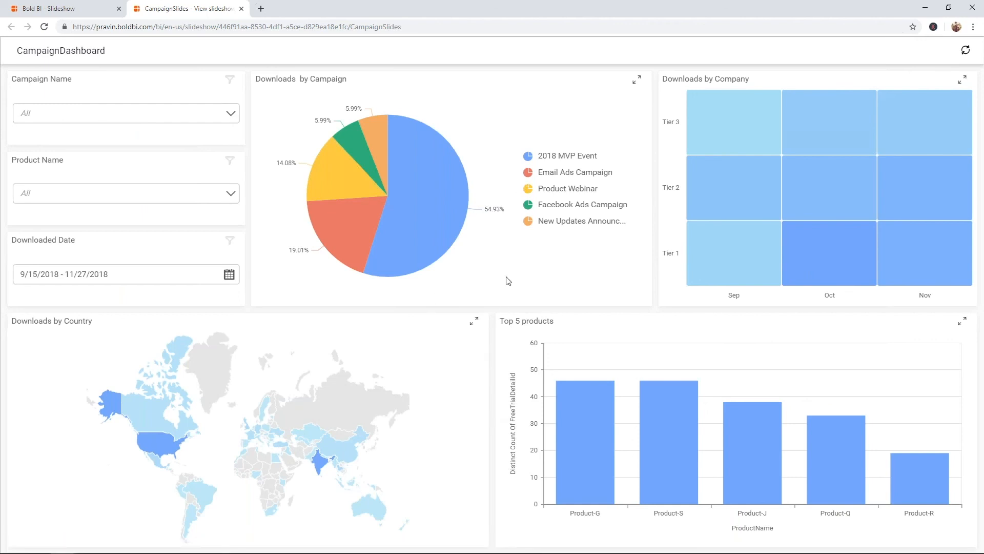
{"action": "mouse_move", "coordinate": [502, 308]}
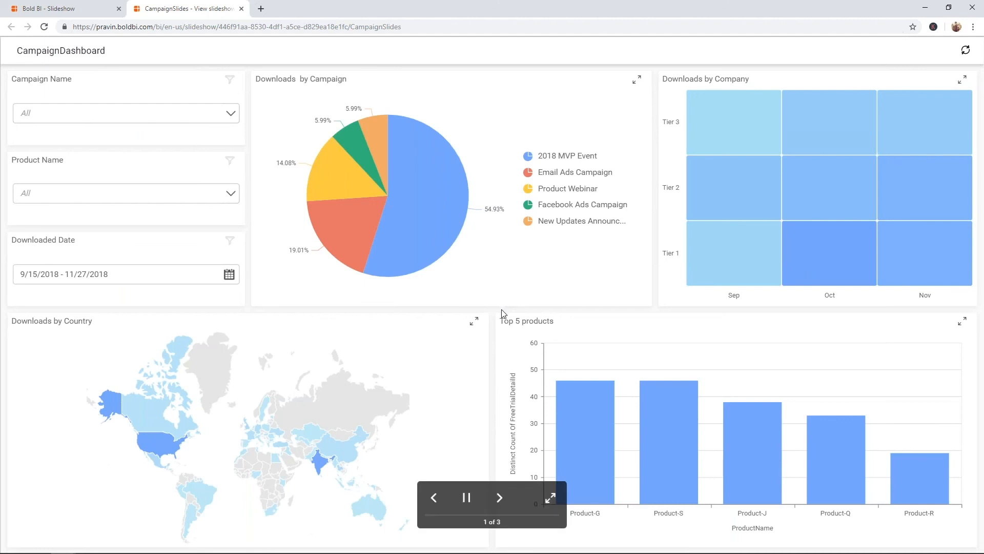
{"action": "left_click", "coordinate": [551, 497]}
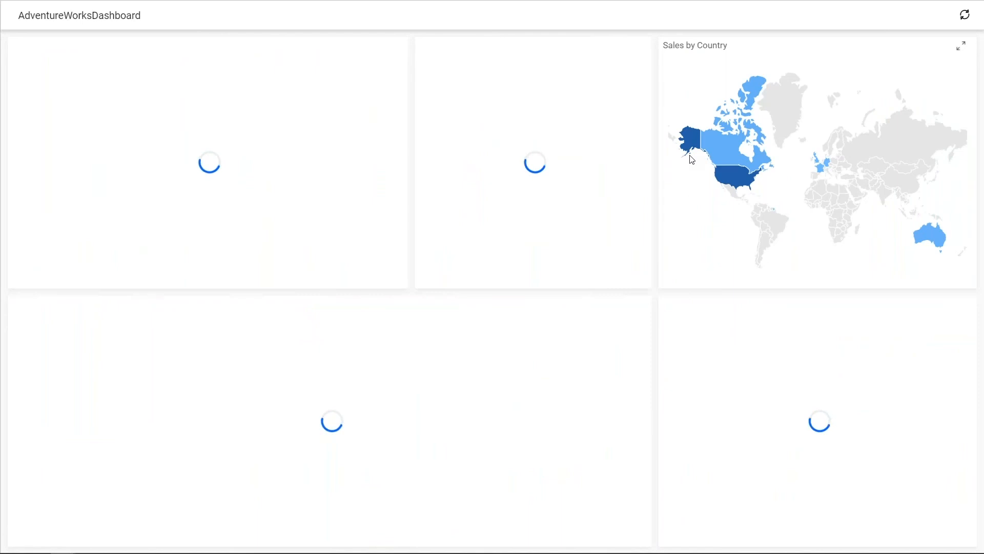
{"action": "key", "text": "F11"}
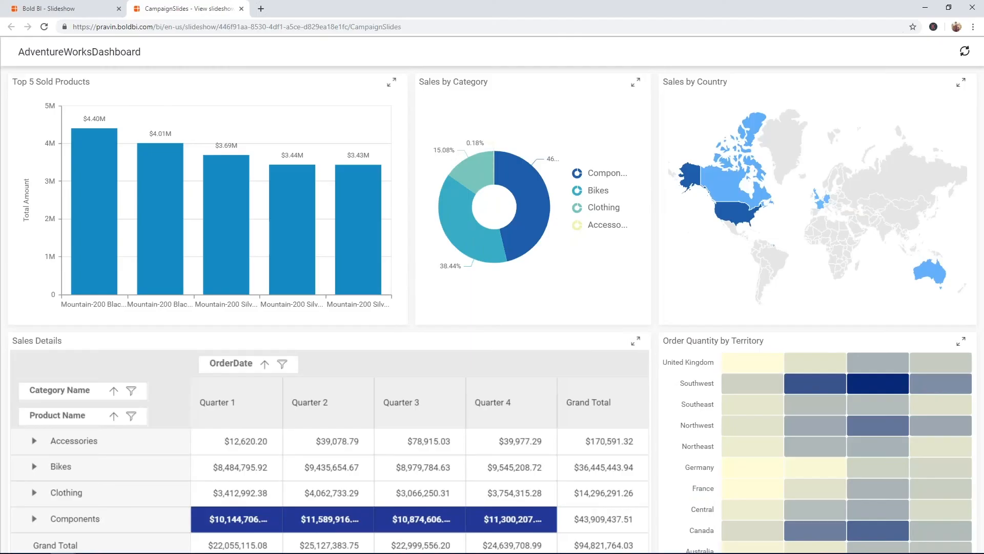
{"action": "left_click", "coordinate": [82, 8]}
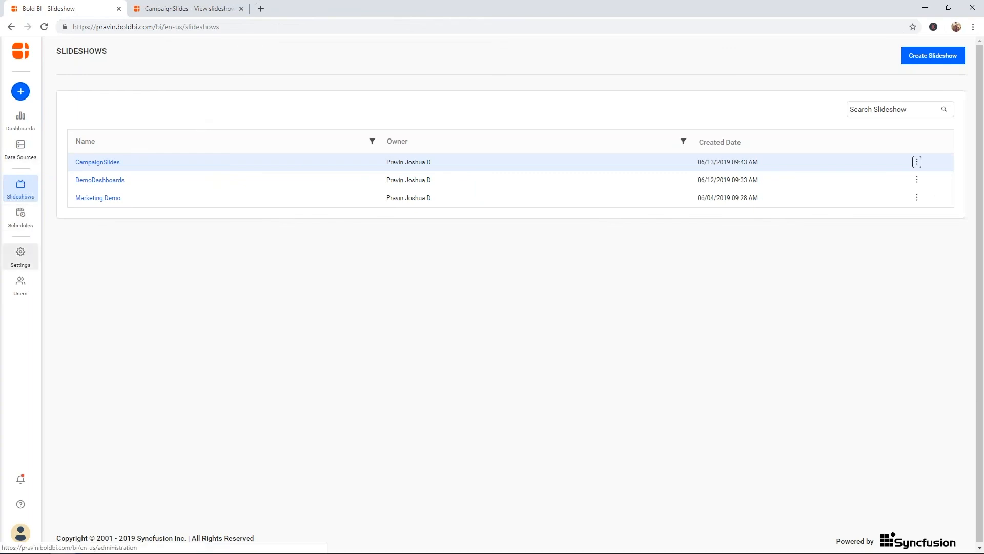
Step: Go to Settings to view the Site Settings page with Eastern Time and MM/DD/YYYY format
{"action": "left_click", "coordinate": [22, 259]}
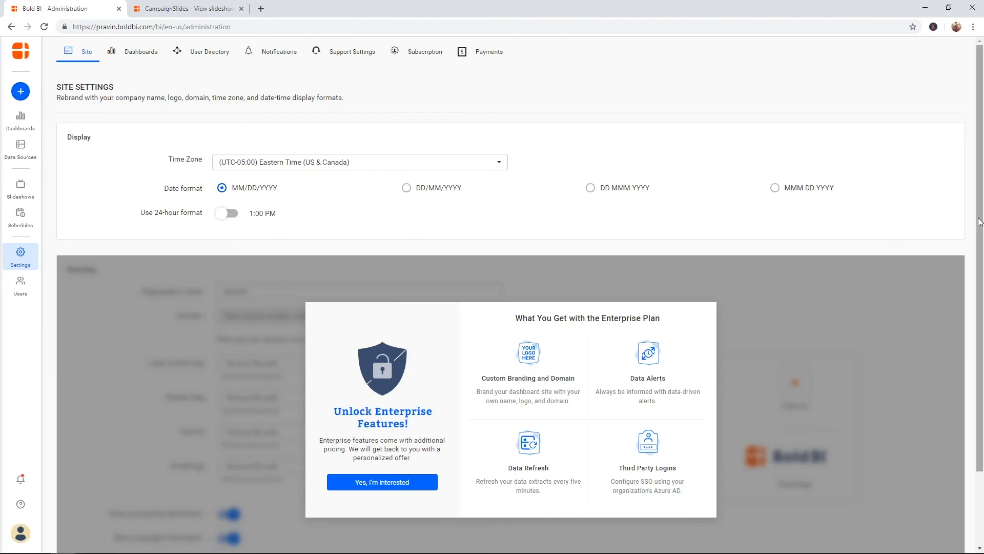
{"action": "right_click", "coordinate": [979, 281]}
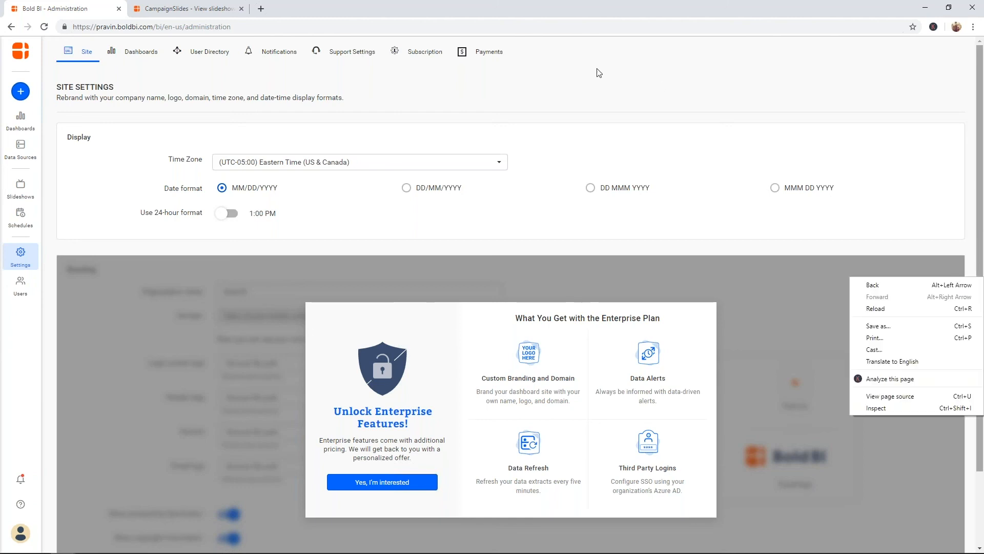
{"action": "left_click", "coordinate": [598, 72]}
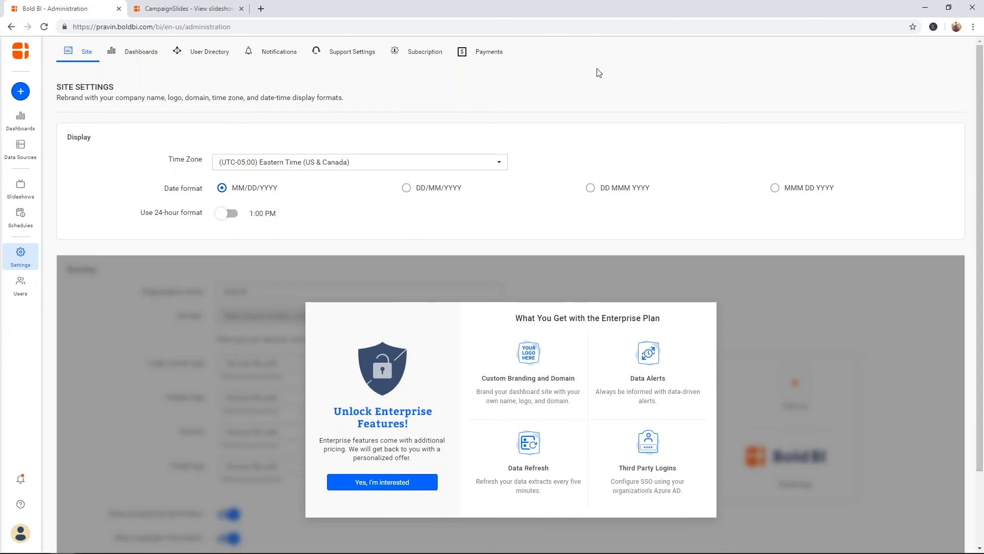
Step: Review the Subscription plan details, then switch to the Payments page
{"action": "left_click", "coordinate": [439, 53]}
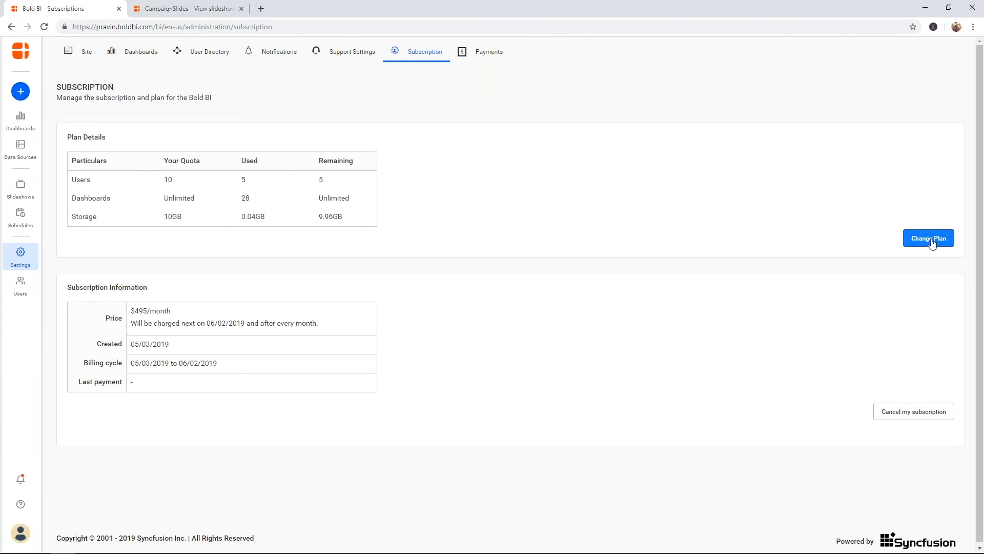
{"action": "left_click", "coordinate": [486, 55]}
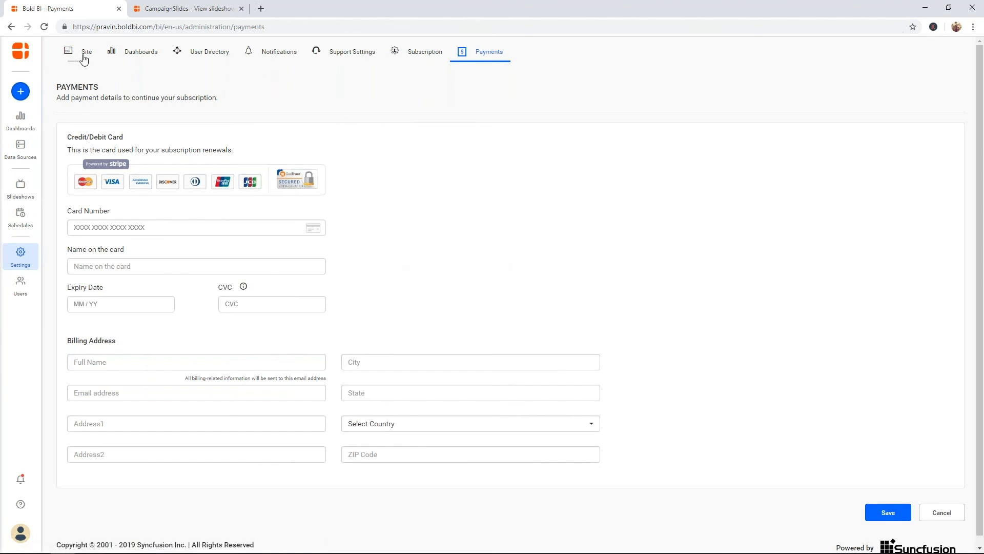
Step: Open the Users list of 5 active users and look over the New User options
{"action": "left_click", "coordinate": [21, 286]}
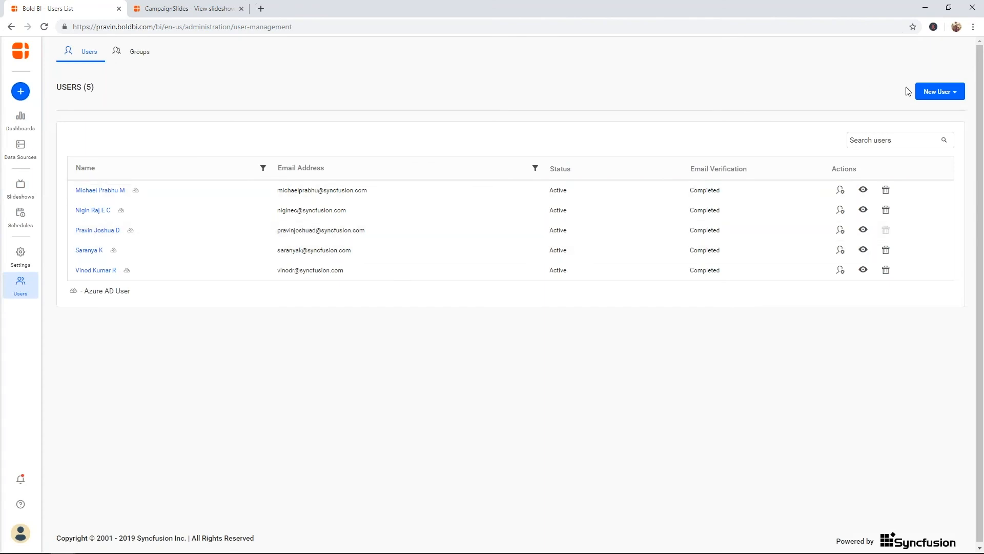
{"action": "left_click", "coordinate": [953, 101]}
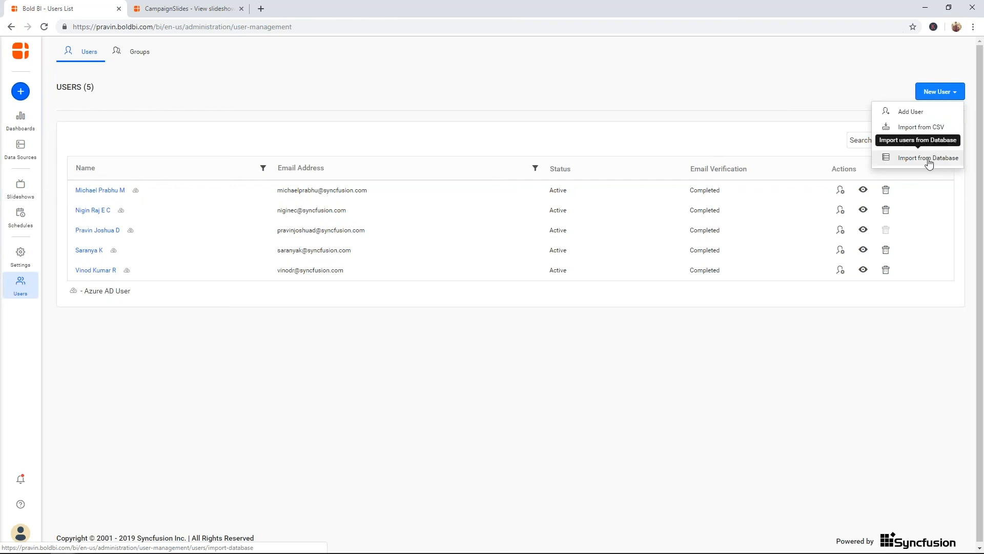
{"action": "left_click", "coordinate": [720, 124]}
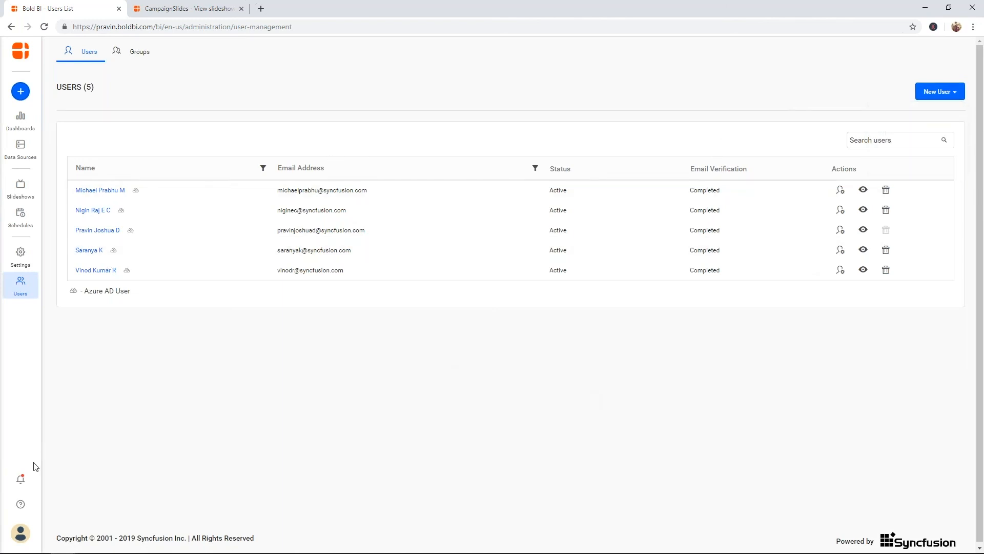
Step: View My Incidents from the avatar menu, then open and cancel a New Support Request
{"action": "left_click", "coordinate": [22, 529]}
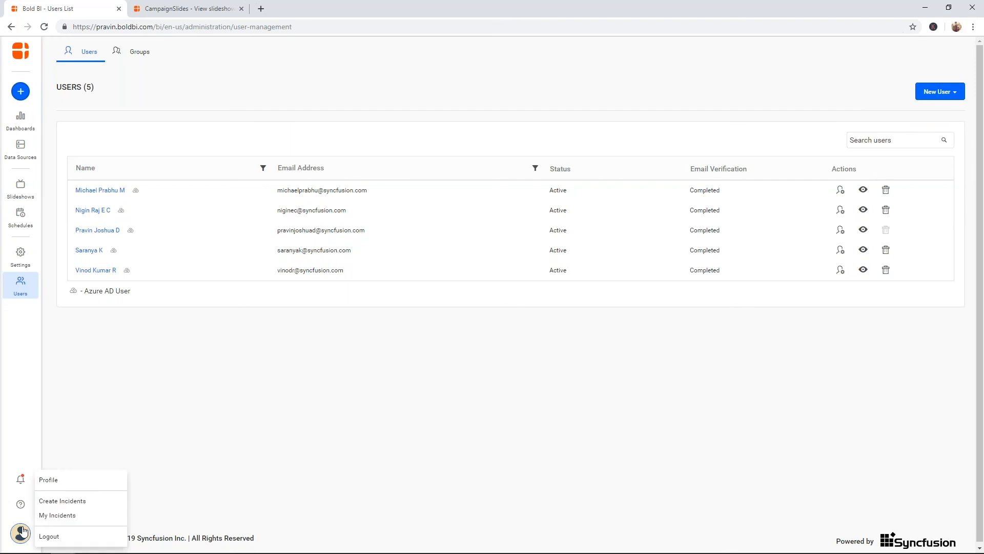
{"action": "left_click", "coordinate": [71, 515]}
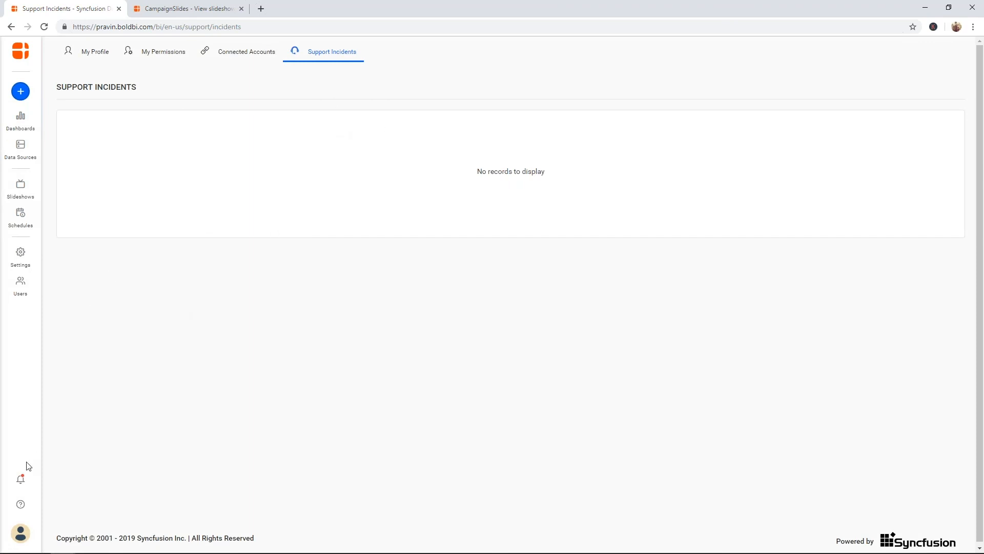
{"action": "left_click", "coordinate": [20, 533]}
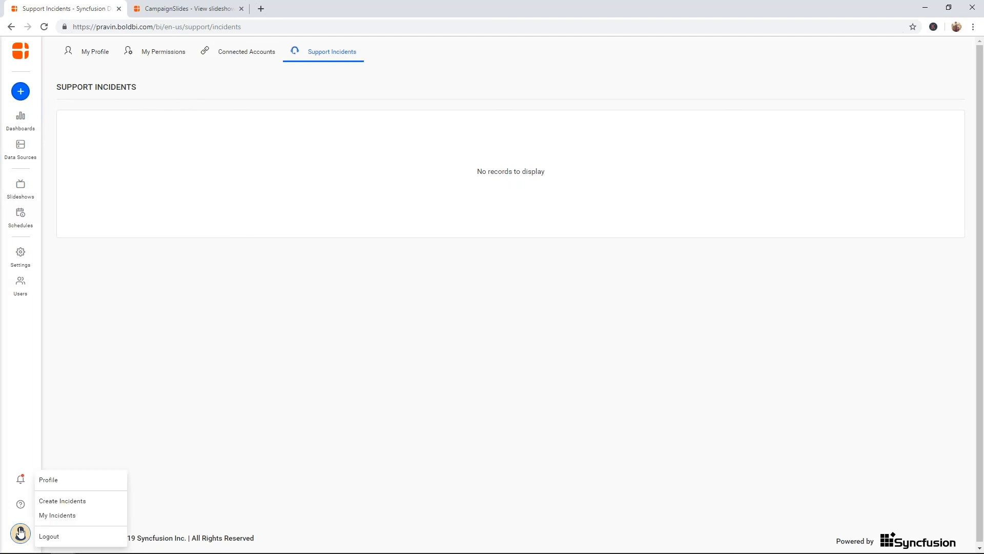
{"action": "left_click", "coordinate": [62, 500]}
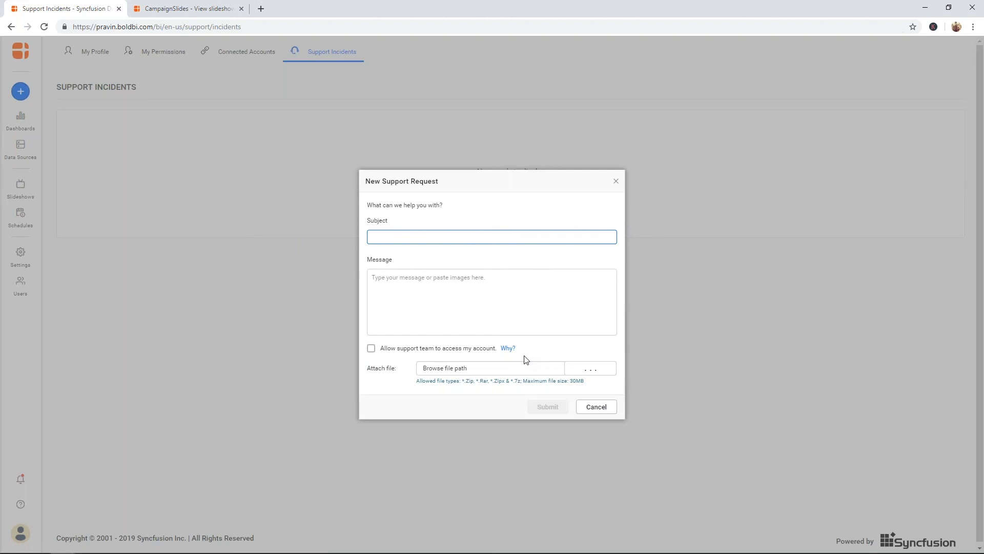
{"action": "left_click", "coordinate": [616, 181]}
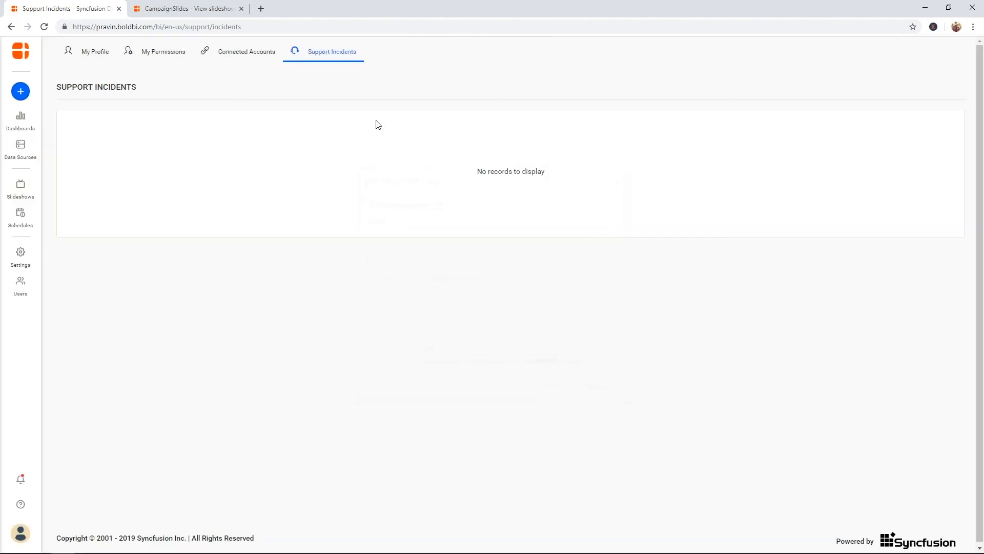